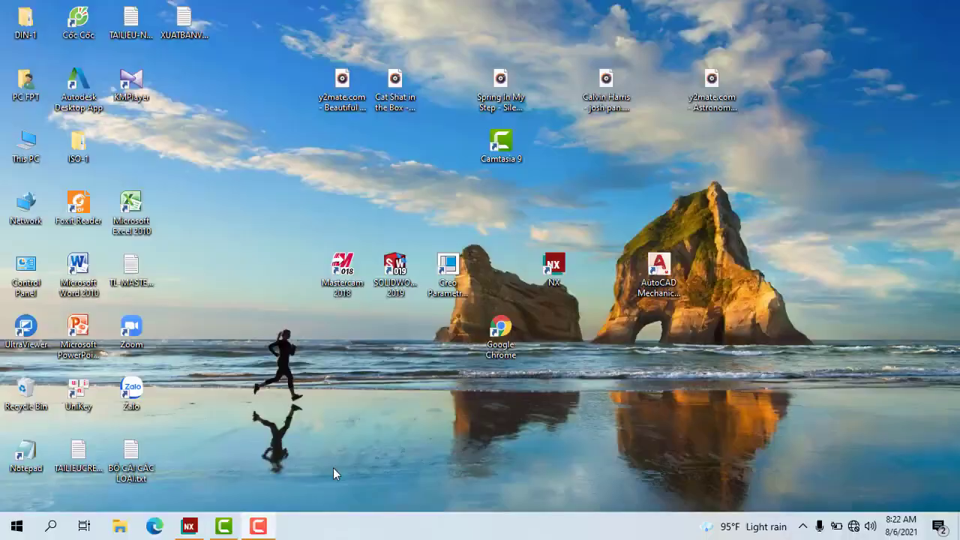
# Bring the NX Sheet Metal window with btth2.prt forward and orbit the fan guard.
pyautogui.click(256, 527)
pyautogui.click(257, 527)
pyautogui.click(189, 526)
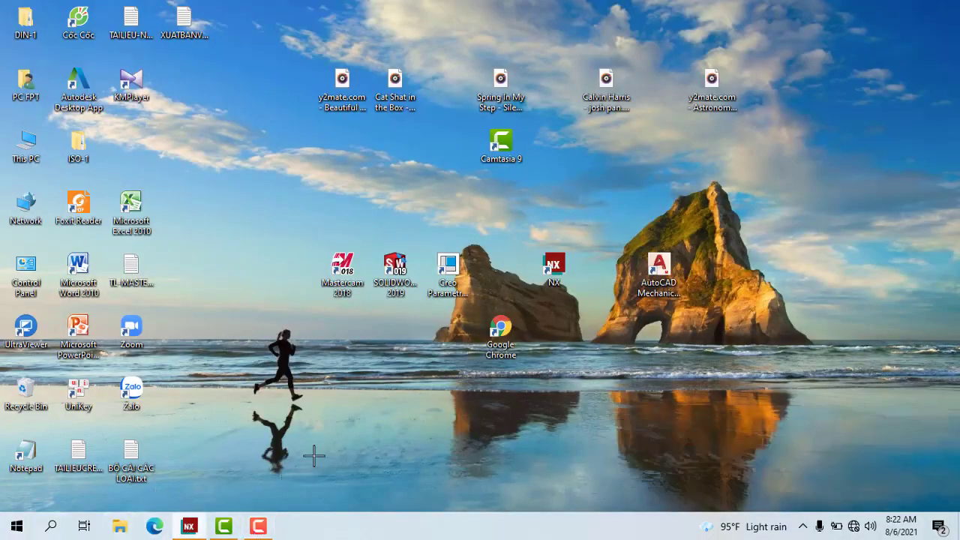
pyautogui.moveTo(416, 427)
pyautogui.mouseDown(button='middle')
pyautogui.moveTo(411, 412)
pyautogui.moveTo(422, 415)
pyautogui.moveTo(575, 238)
pyautogui.moveTo(566, 252)
pyautogui.moveTo(540, 220)
pyautogui.moveTo(526, 232)
pyautogui.moveTo(495, 202)
pyautogui.moveTo(422, 237)
pyautogui.moveTo(461, 254)
pyautogui.moveTo(440, 253)
pyautogui.moveTo(502, 216)
pyautogui.mouseUp(button='middle')
# Create a flat pattern with the grille face upward and Specify CSYS orientation.
pyautogui.scroll(2, 672, 160)
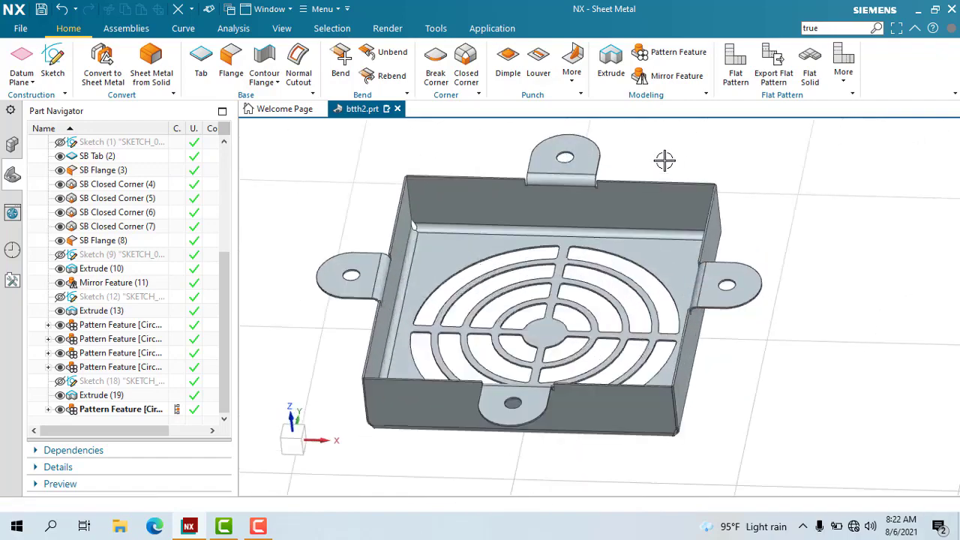
pyautogui.scroll(-3, 810, 266)
pyautogui.moveTo(797, 266)
pyautogui.mouseDown(button='middle')
pyautogui.moveTo(809, 268)
pyautogui.moveTo(810, 253)
pyautogui.mouseUp(button='middle')
pyautogui.scroll(3, 802, 266)
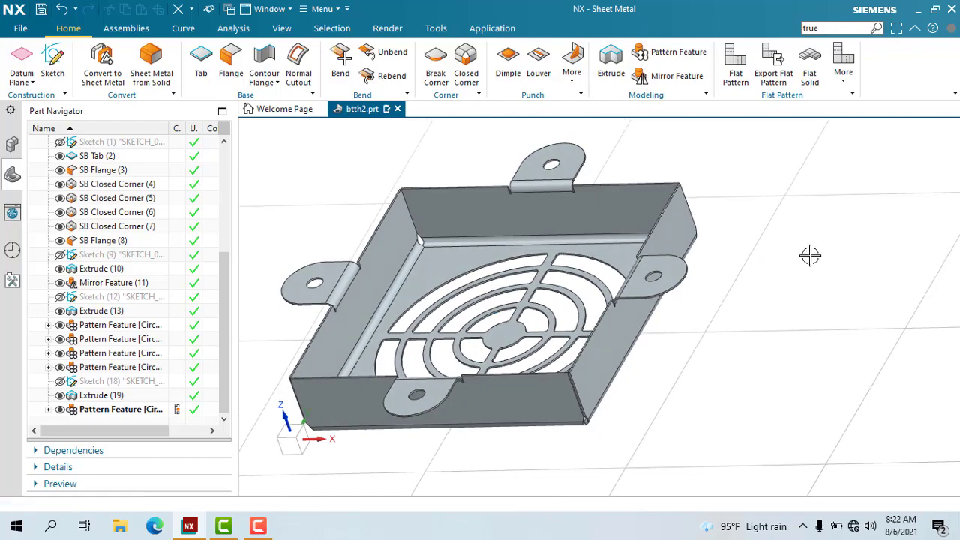
pyautogui.scroll(-2, 770, 263)
pyautogui.scroll(2, 771, 262)
pyautogui.click(735, 66)
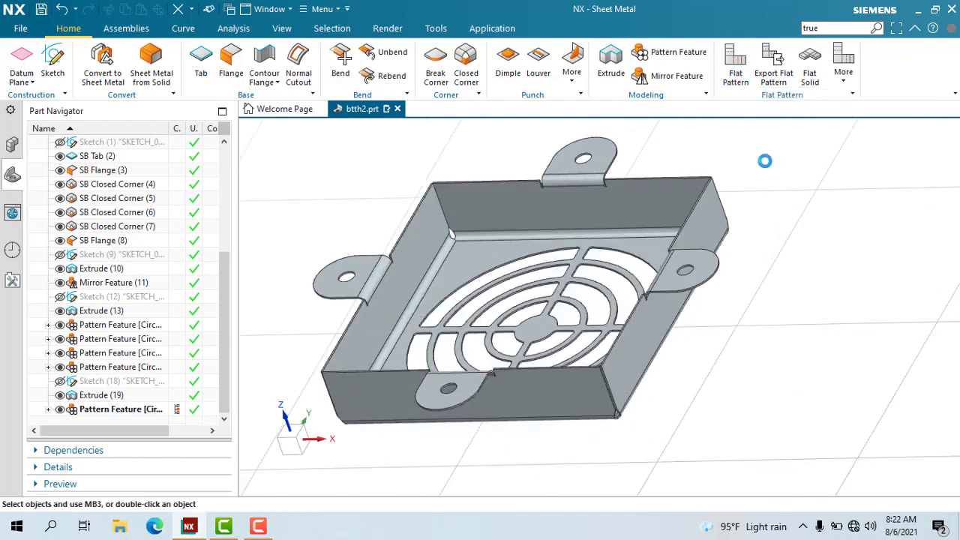
pyautogui.scroll(-2, 778, 227)
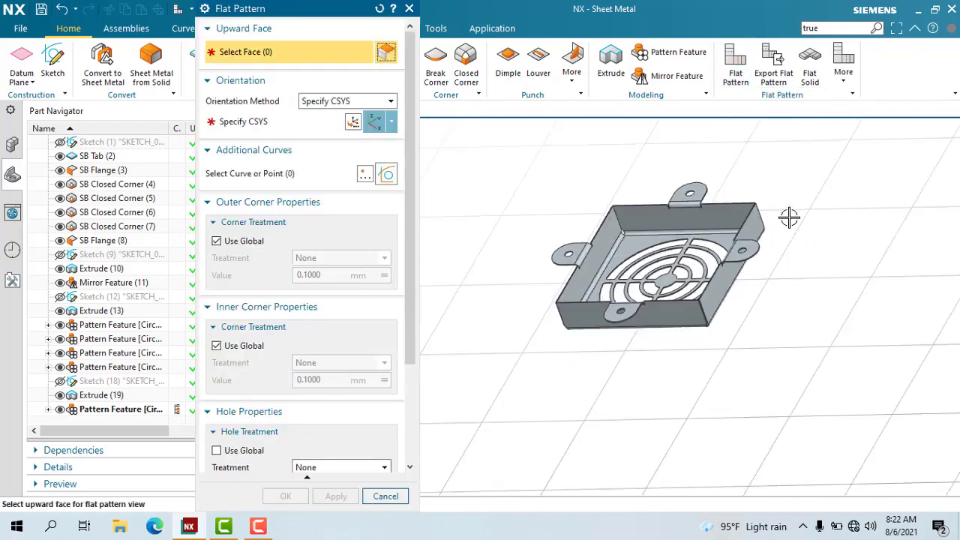
pyautogui.click(627, 237)
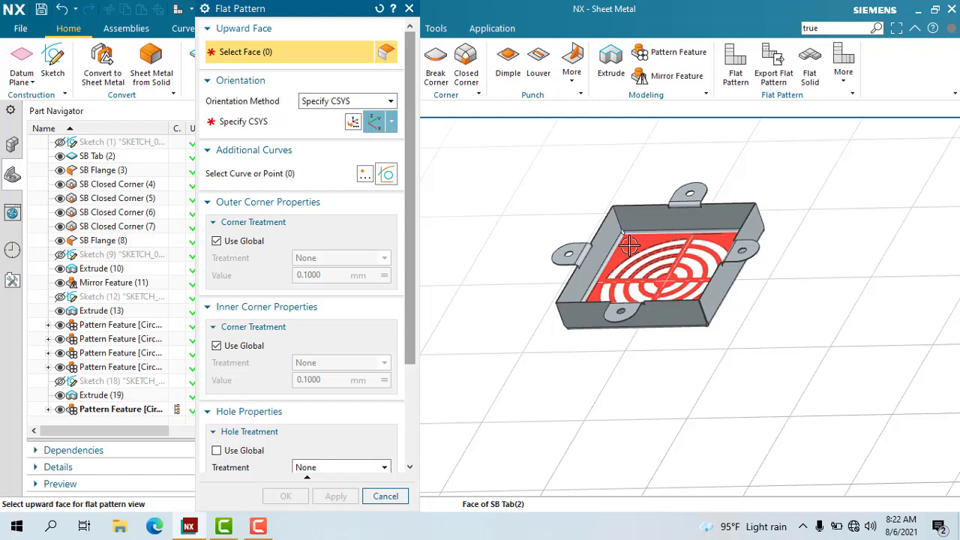
pyautogui.click(336, 105)
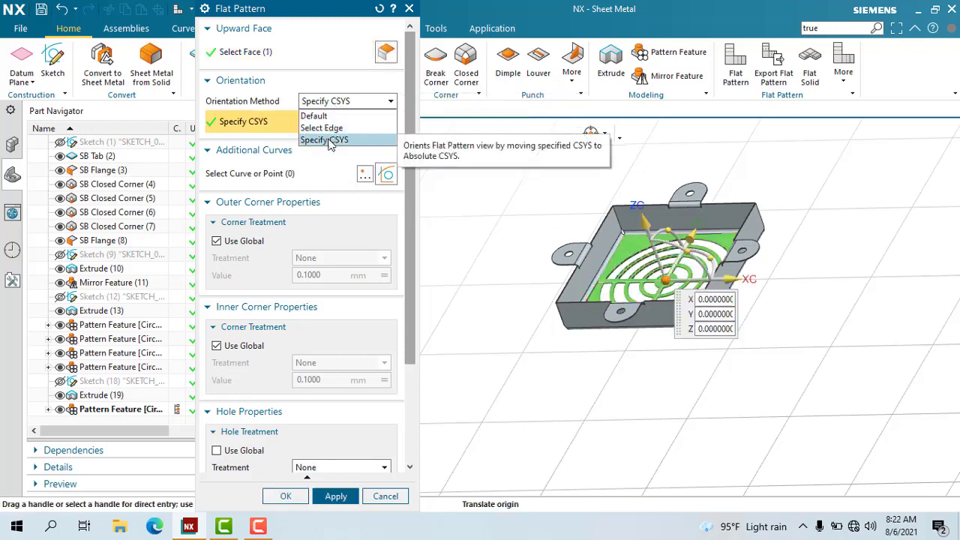
pyautogui.click(332, 139)
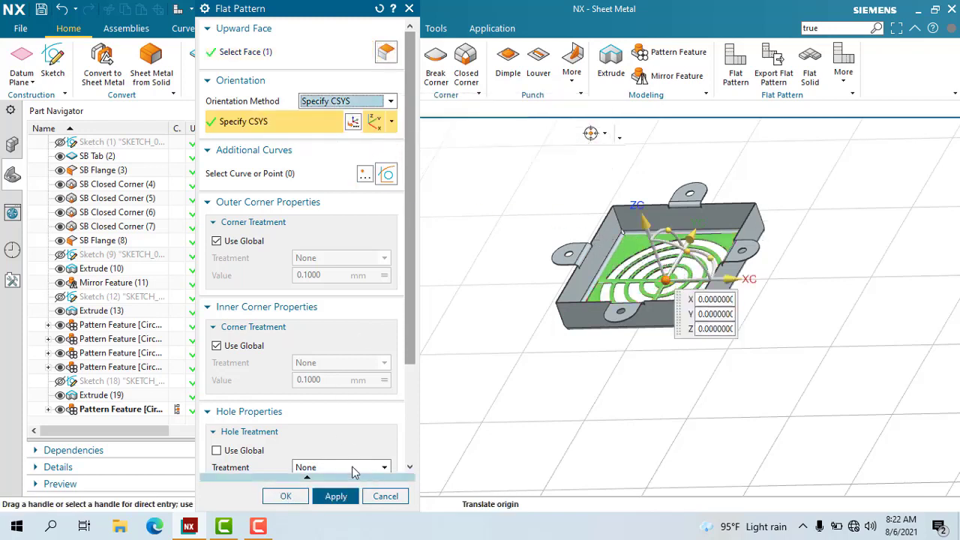
pyautogui.click(286, 497)
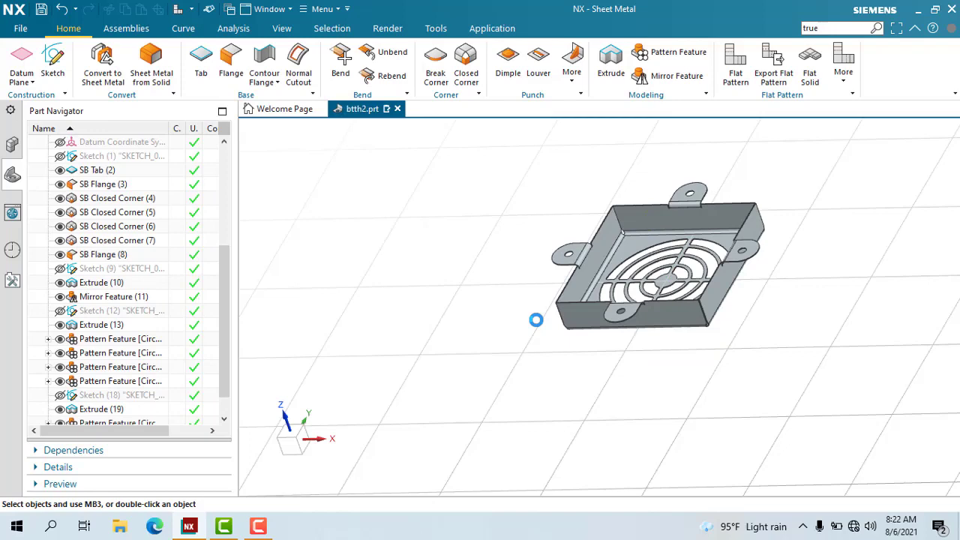
pyautogui.moveTo(535, 320); pyautogui.dragTo(346, 315, button='middle')
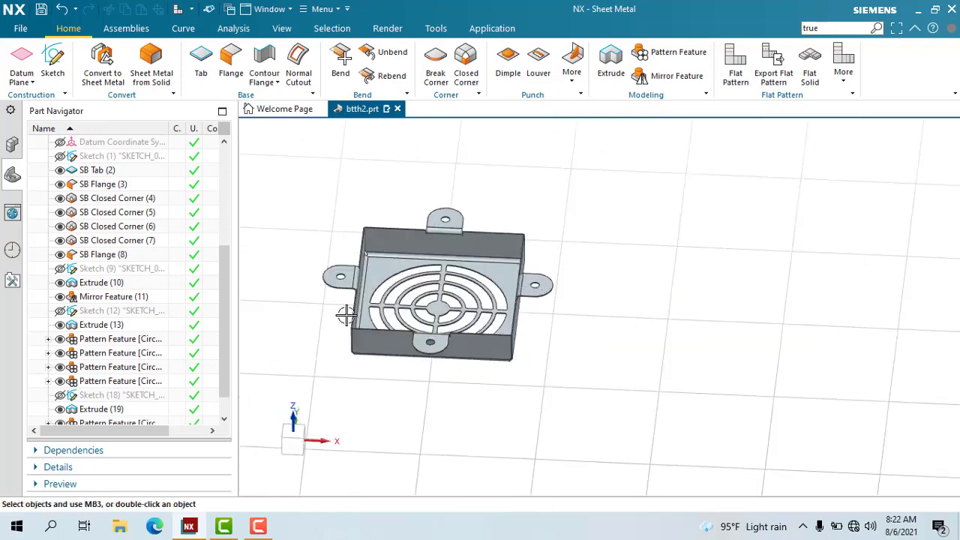
pyautogui.scroll(-2, 227, 346)
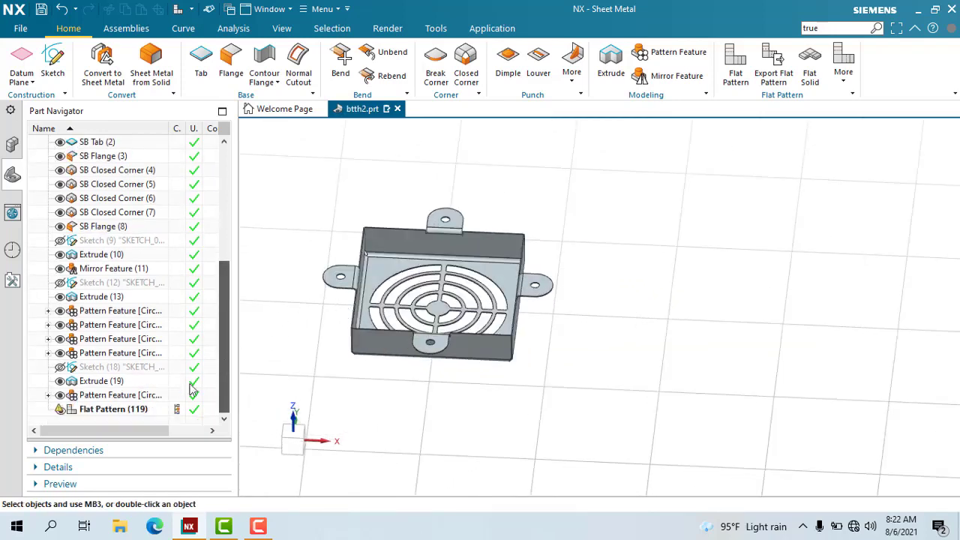
pyautogui.click(113, 409)
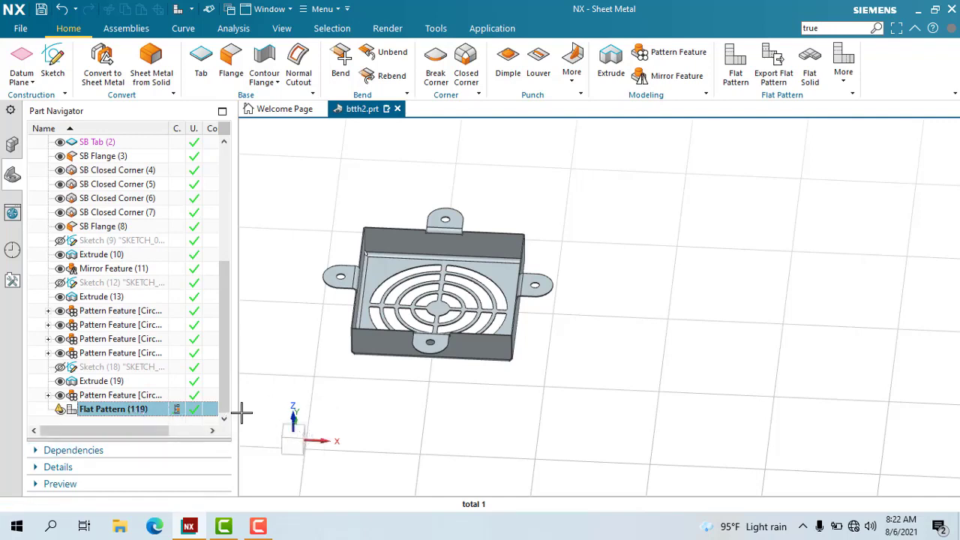
pyautogui.scroll(-3, 456, 386)
pyautogui.scroll(4, 464, 352)
pyautogui.moveTo(544, 330)
pyautogui.mouseDown(button='middle')
pyautogui.moveTo(568, 326)
pyautogui.moveTo(339, 353)
pyautogui.mouseUp(button='middle')
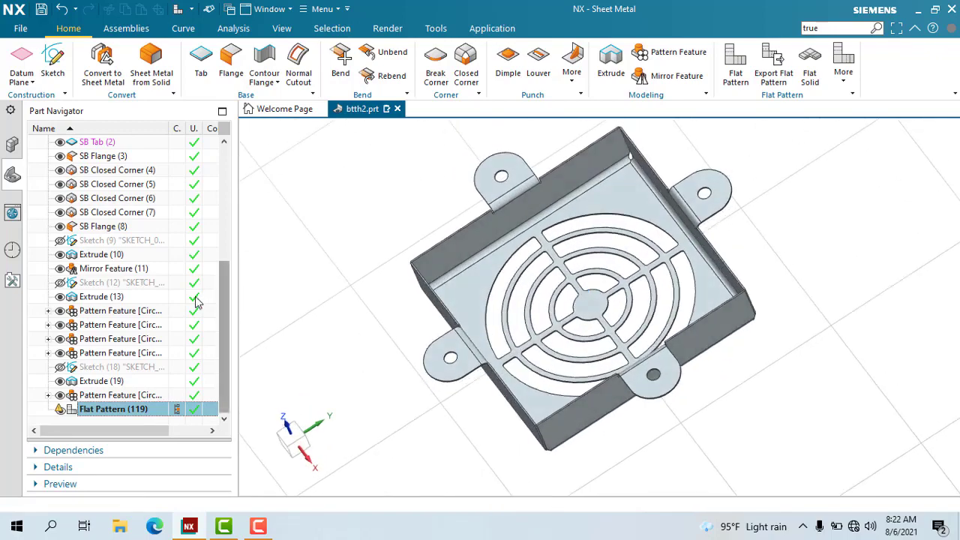
pyautogui.moveTo(227, 291); pyautogui.dragTo(238, 165)
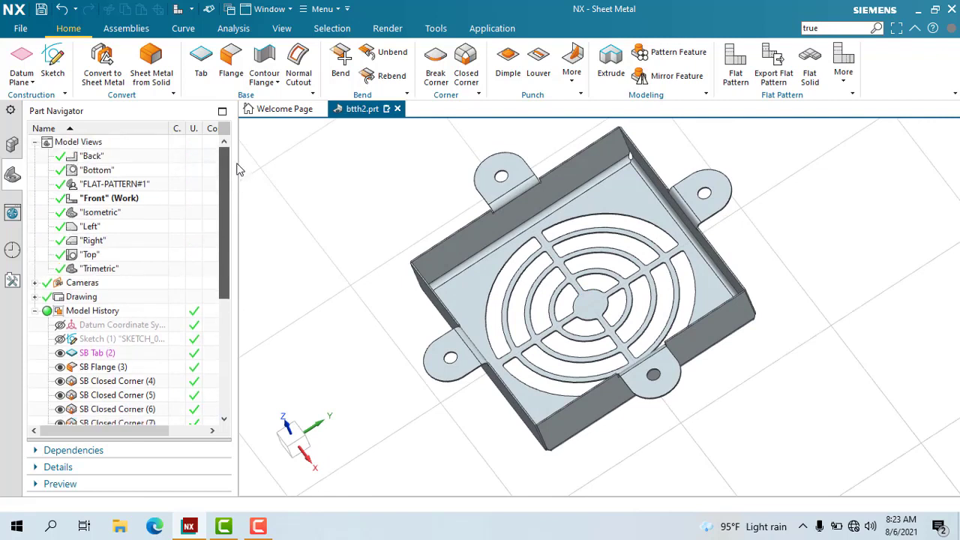
# Select FLAT-PATTERN#1 under Model Views and call up its view actions menu.
pyautogui.click(35, 143)
pyautogui.click(35, 142)
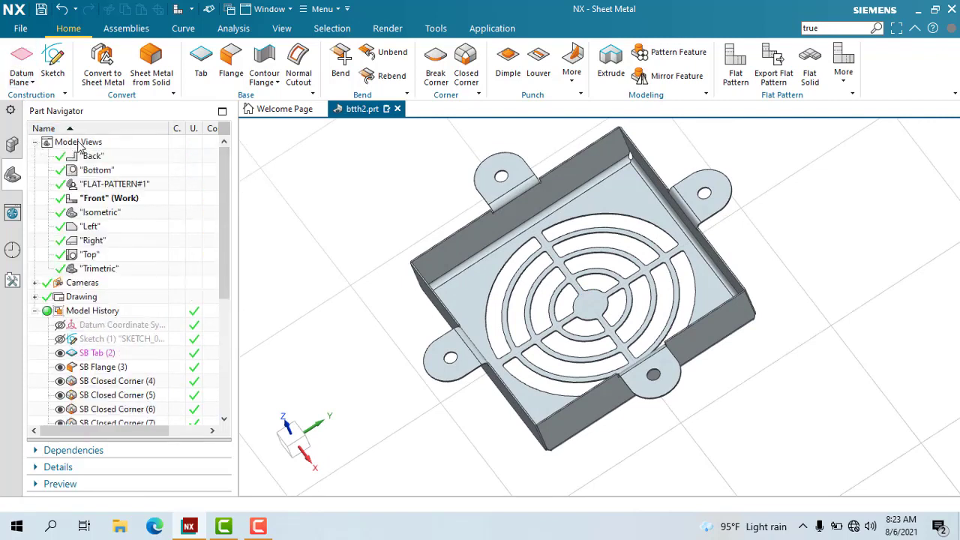
pyautogui.click(107, 186)
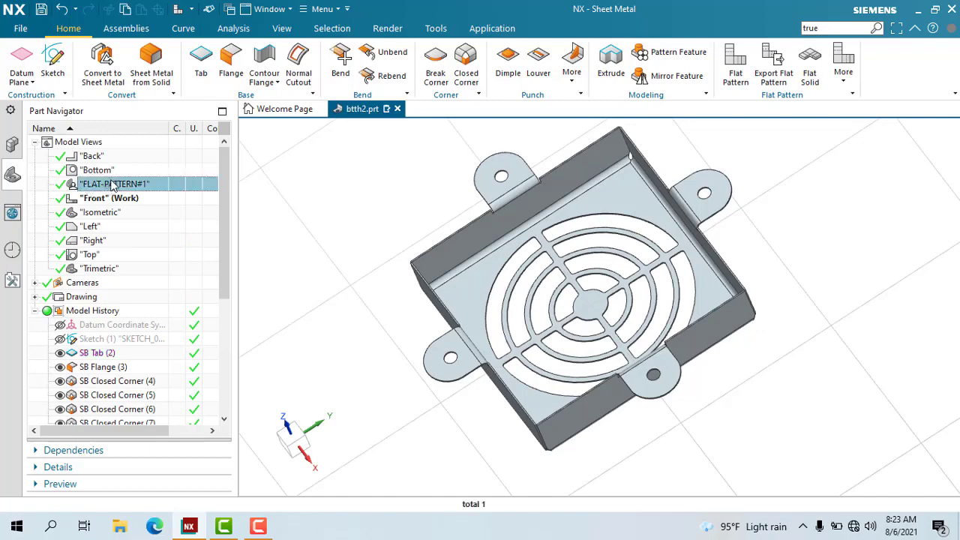
pyautogui.scroll(-3, 552, 221)
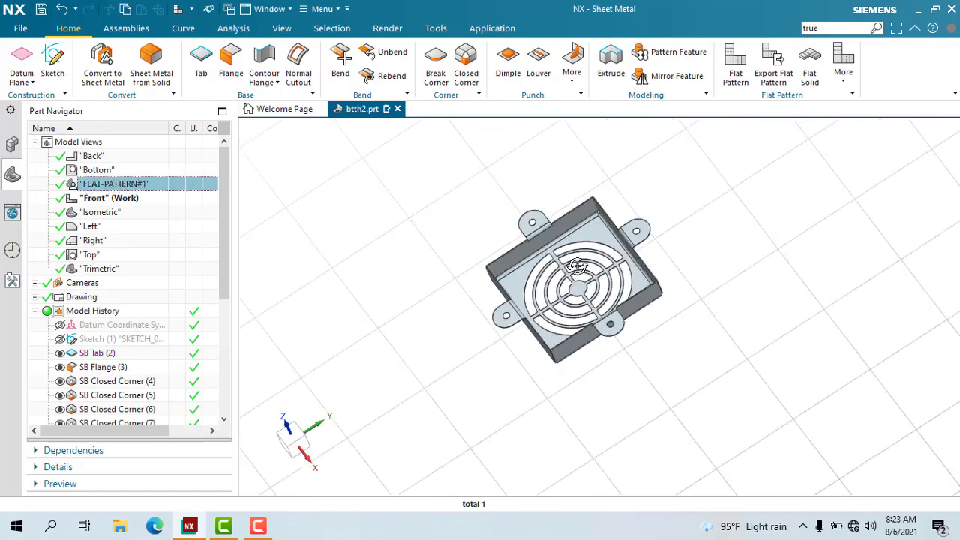
pyautogui.moveTo(553, 221)
pyautogui.mouseDown(button='middle')
pyautogui.moveTo(573, 286)
pyautogui.moveTo(266, 220)
pyautogui.mouseUp(button='middle')
pyautogui.rightClick(179, 191)
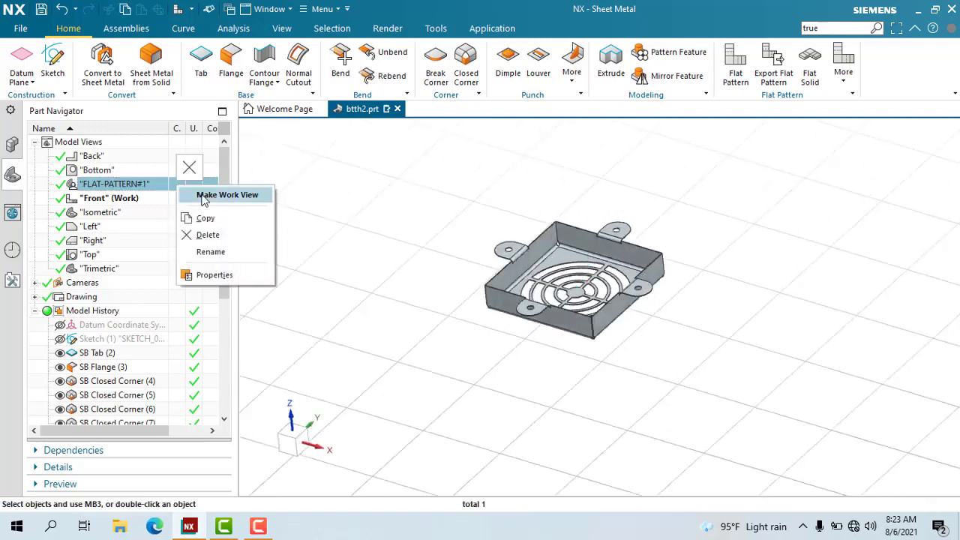
pyautogui.click(212, 197)
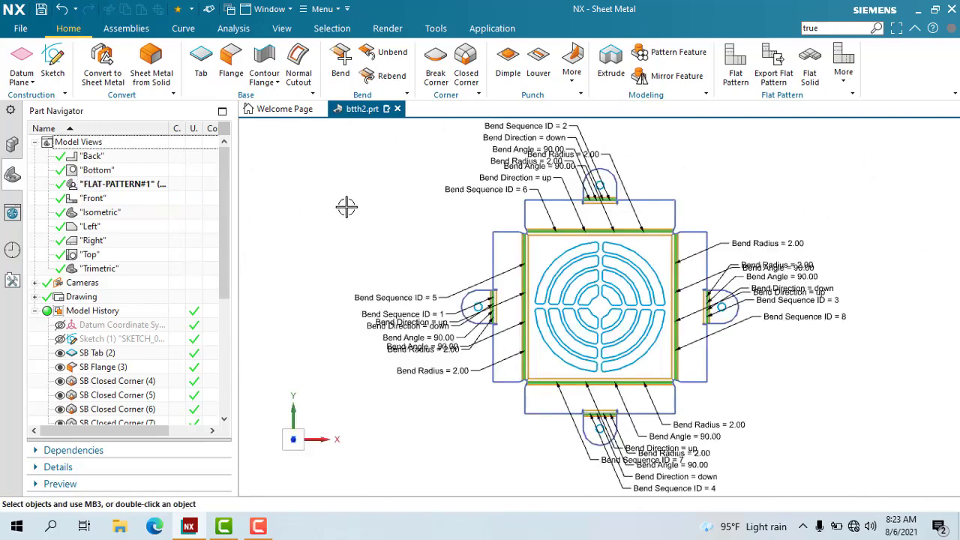
pyautogui.scroll(-4, 555, 303)
pyautogui.scroll(3, 566, 323)
pyautogui.scroll(3, 596, 371)
pyautogui.scroll(-2, 597, 367)
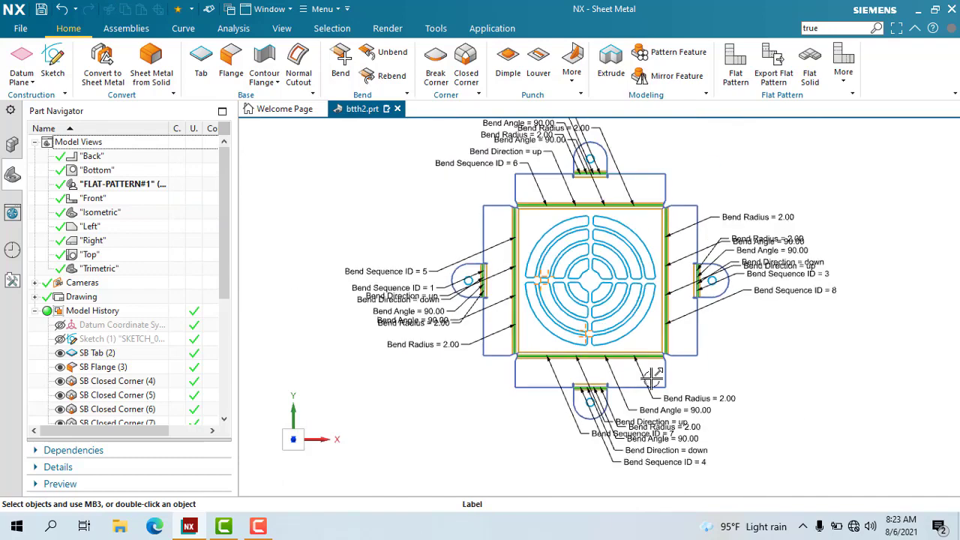
pyautogui.scroll(2, 594, 357)
pyautogui.scroll(-1, 592, 345)
pyautogui.scroll(1, 587, 330)
pyautogui.scroll(2, 587, 330)
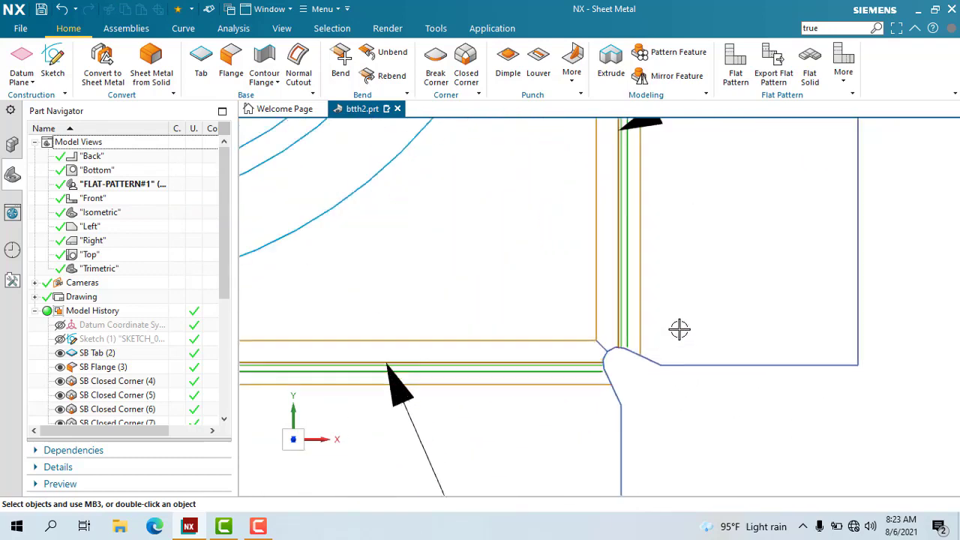
pyautogui.scroll(1, 679, 328)
pyautogui.scroll(-2, 773, 315)
pyautogui.scroll(-3, 683, 333)
pyautogui.scroll(1, 648, 252)
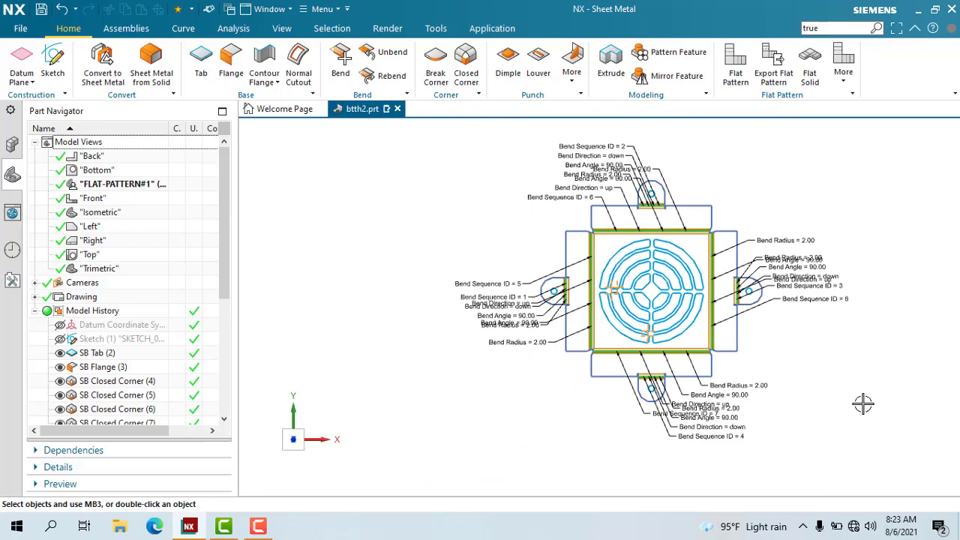
pyautogui.scroll(2, 675, 358)
pyautogui.scroll(-3, 632, 343)
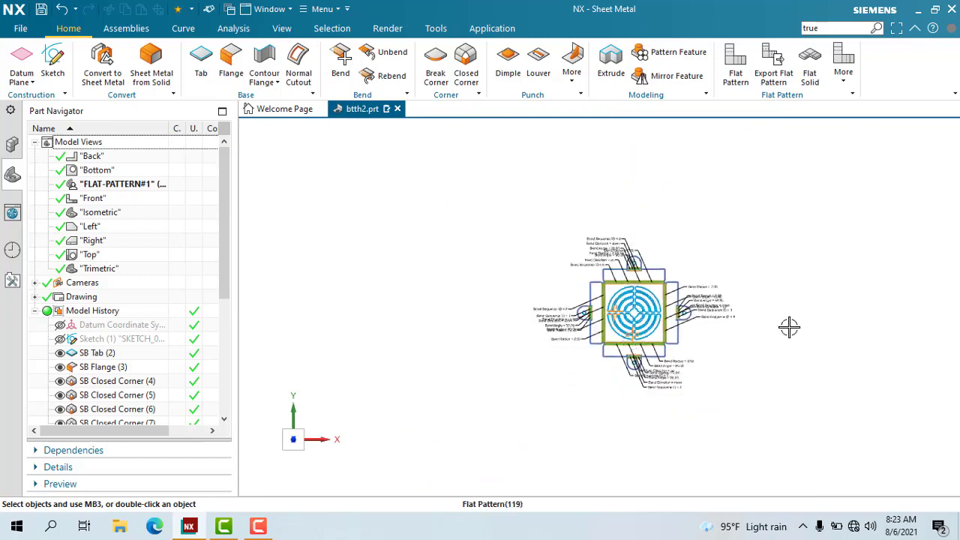
pyautogui.scroll(2, 692, 382)
pyautogui.scroll(1, 648, 409)
pyautogui.scroll(-1, 464, 414)
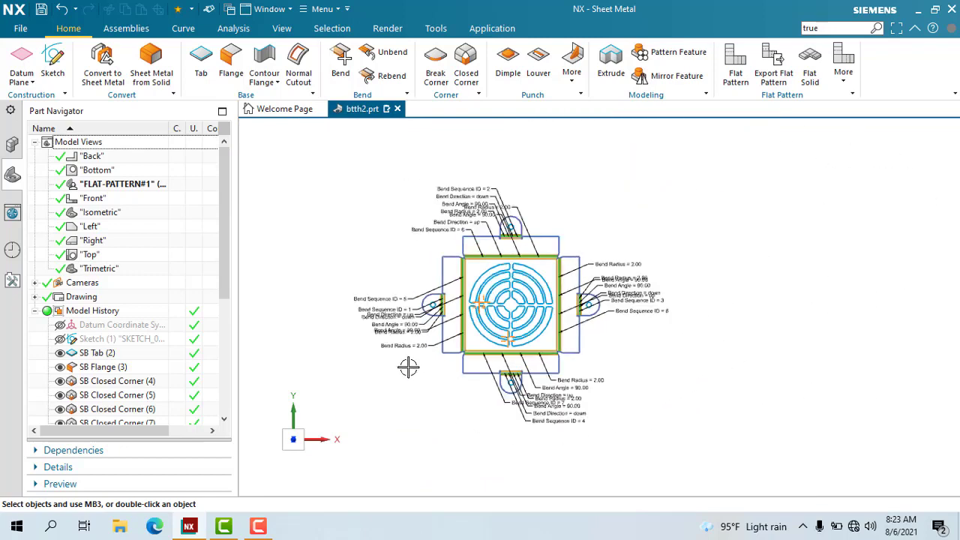
# Open the Sheet Metal Preferences dialog from File > Preferences.
pyautogui.click(20, 28)
pyautogui.moveTo(45, 140)
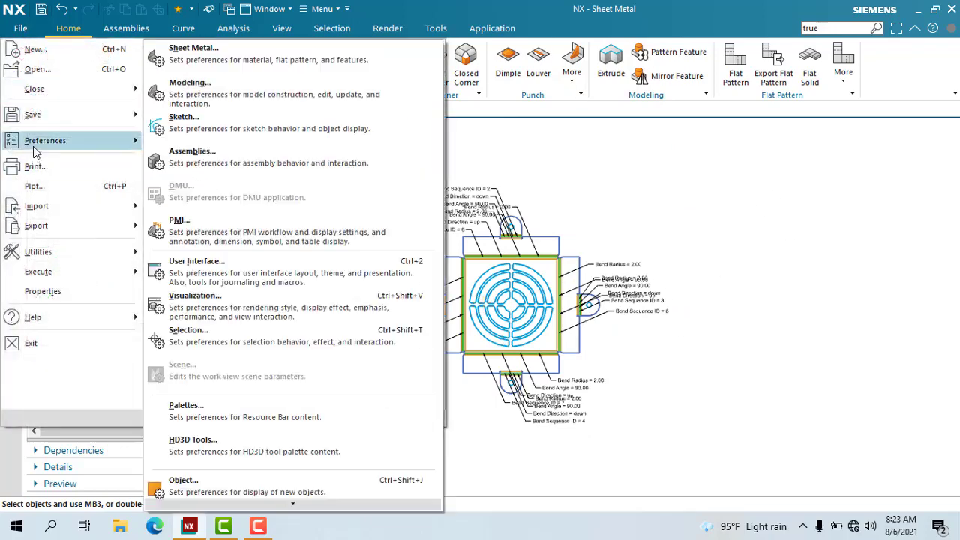
pyautogui.click(187, 64)
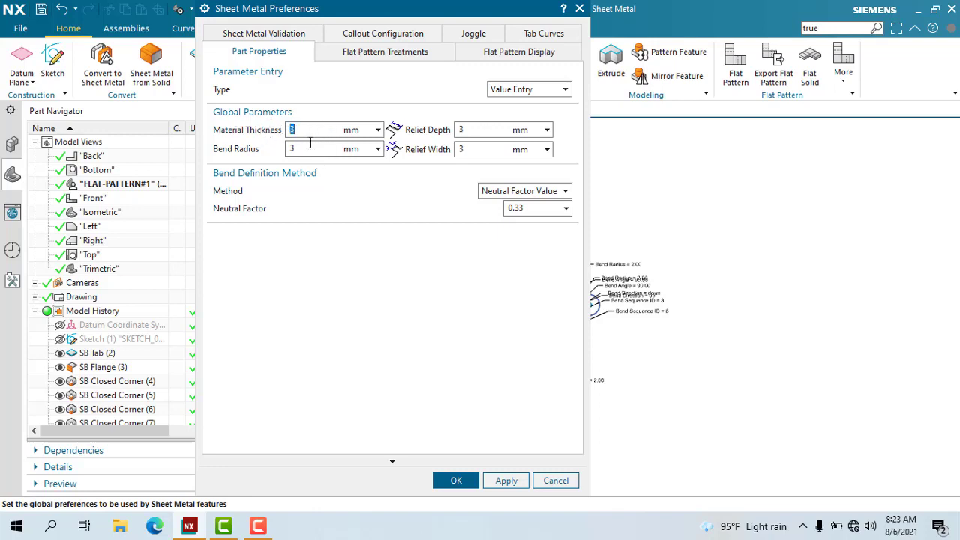
# Set material thickness, bend radius, relief depth and relief width to 1 mm.
pyautogui.press('Tab')
pyautogui.click(323, 130)
pyautogui.write('1')
pyautogui.write('1')
pyautogui.click(492, 132)
# Keep the Neutral Factor Value method and set the neutral factor to 0.5.
pyautogui.click(523, 194)
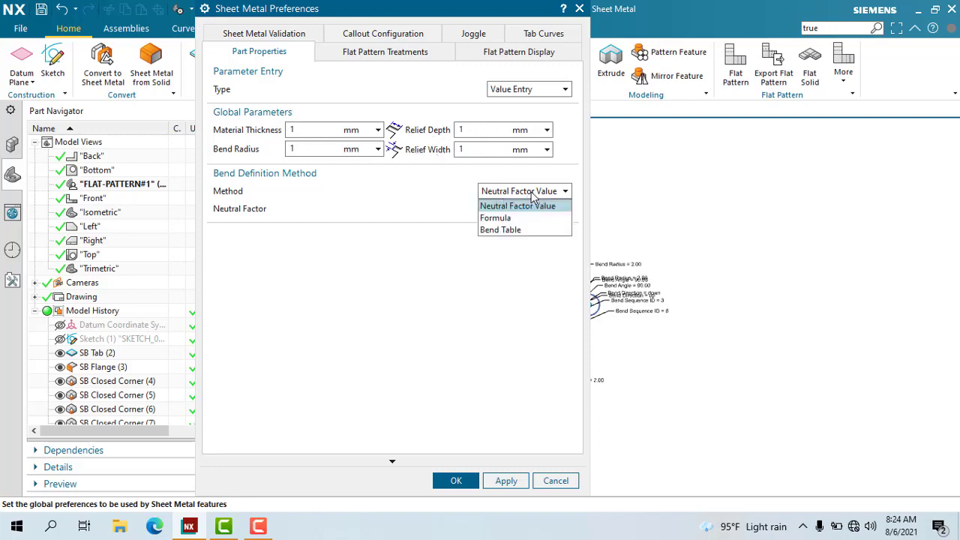
pyautogui.click(514, 232)
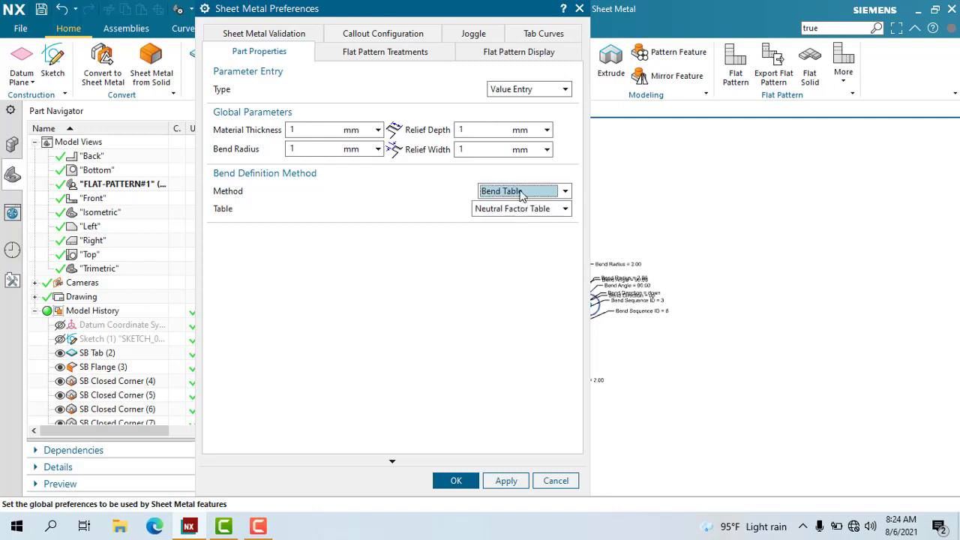
pyautogui.click(521, 195)
pyautogui.click(504, 206)
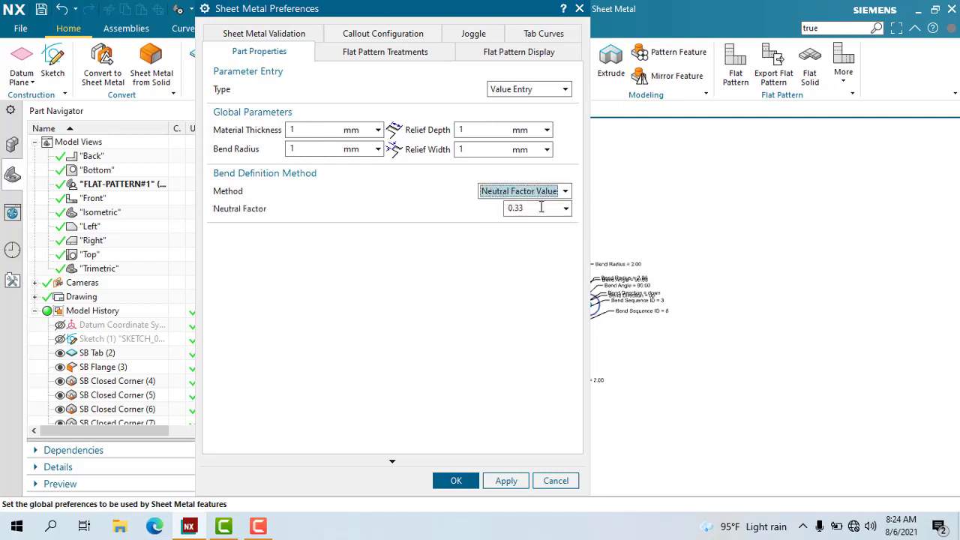
pyautogui.moveTo(555, 209); pyautogui.dragTo(449, 216)
pyautogui.write('0.')
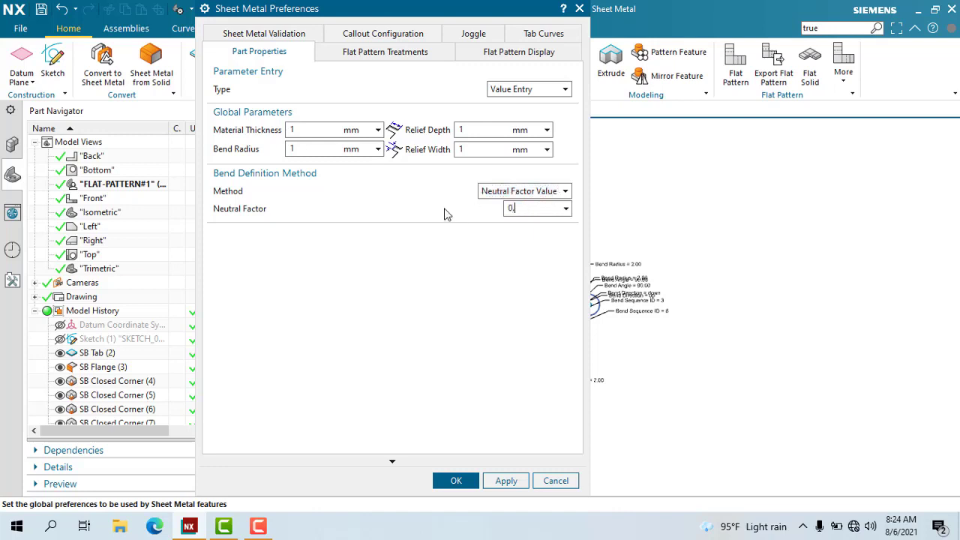
pyautogui.write('5')
pyautogui.press('Return')
# Leave outside and inside corner treatments at None after trying Chamfer.
pyautogui.click(368, 64)
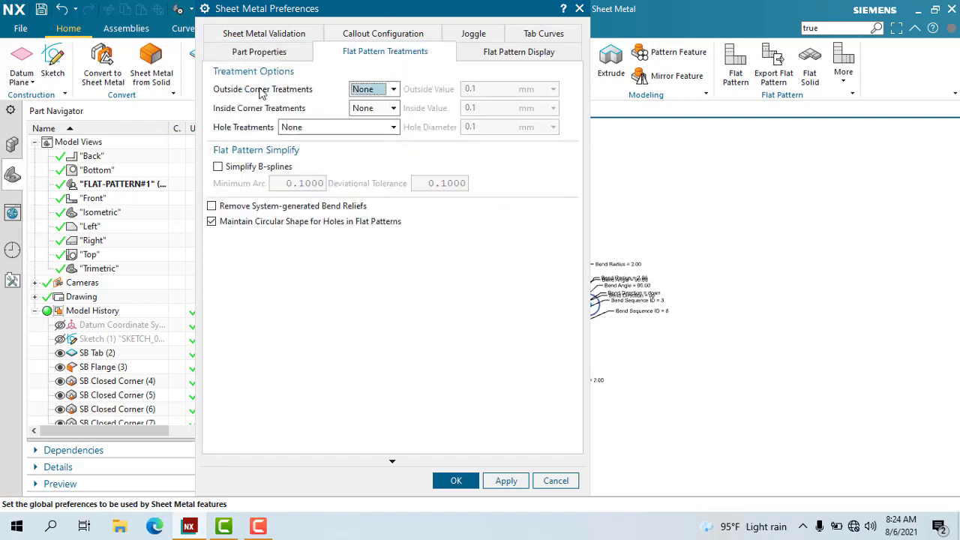
pyautogui.click(354, 91)
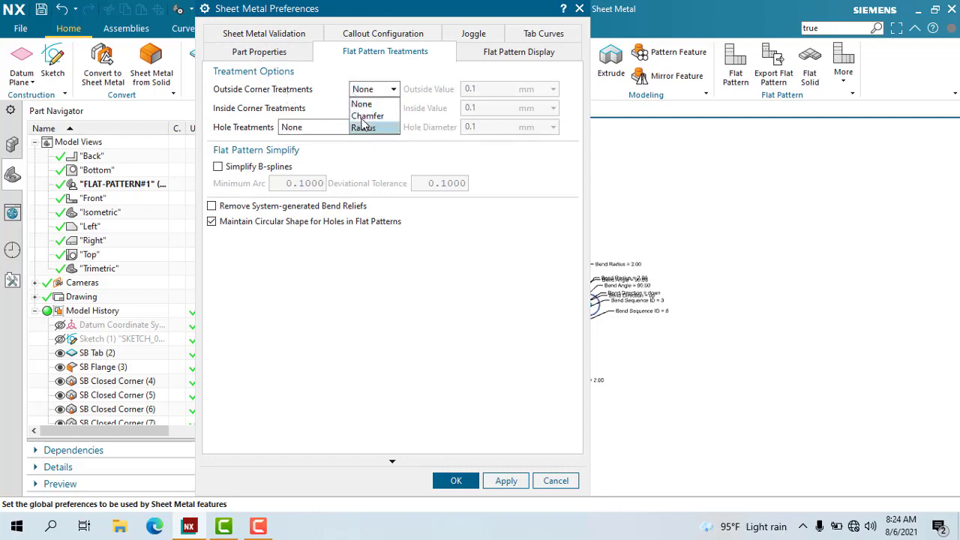
pyautogui.click(361, 105)
pyautogui.click(364, 91)
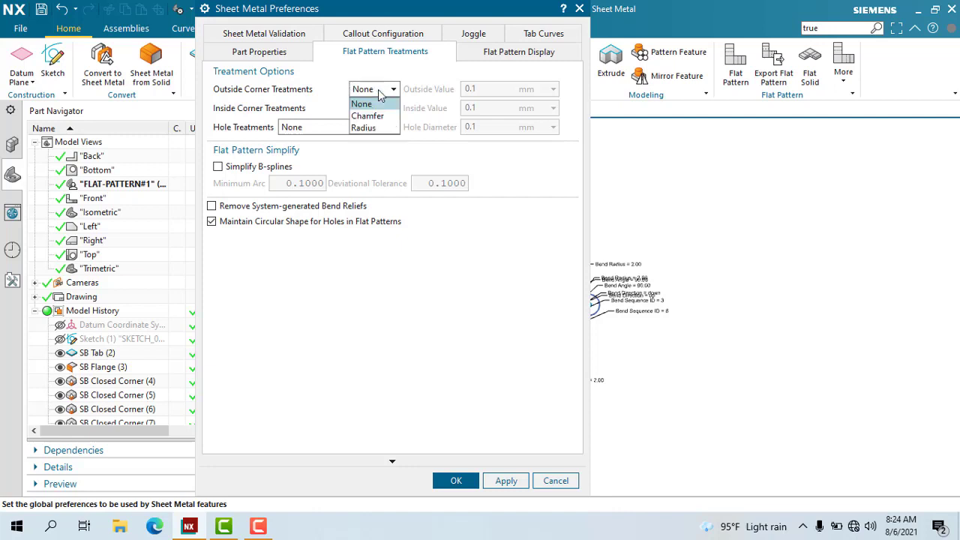
pyautogui.click(360, 115)
pyautogui.doubleClick(479, 90)
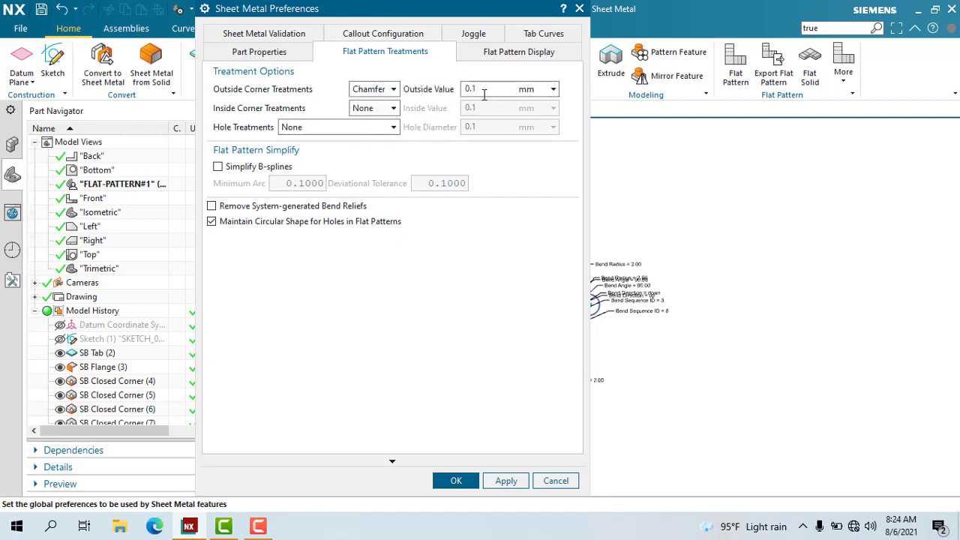
pyautogui.click(377, 89)
pyautogui.click(363, 100)
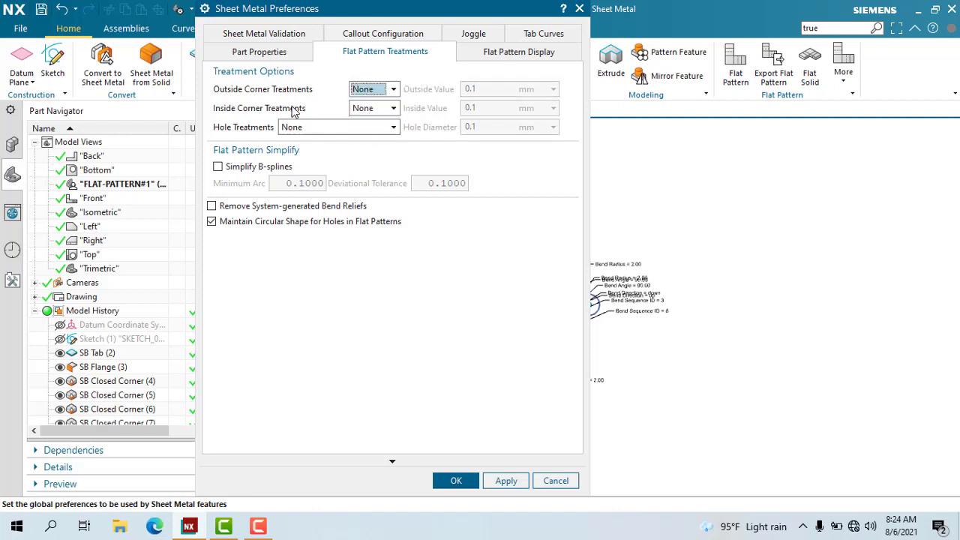
pyautogui.click(362, 112)
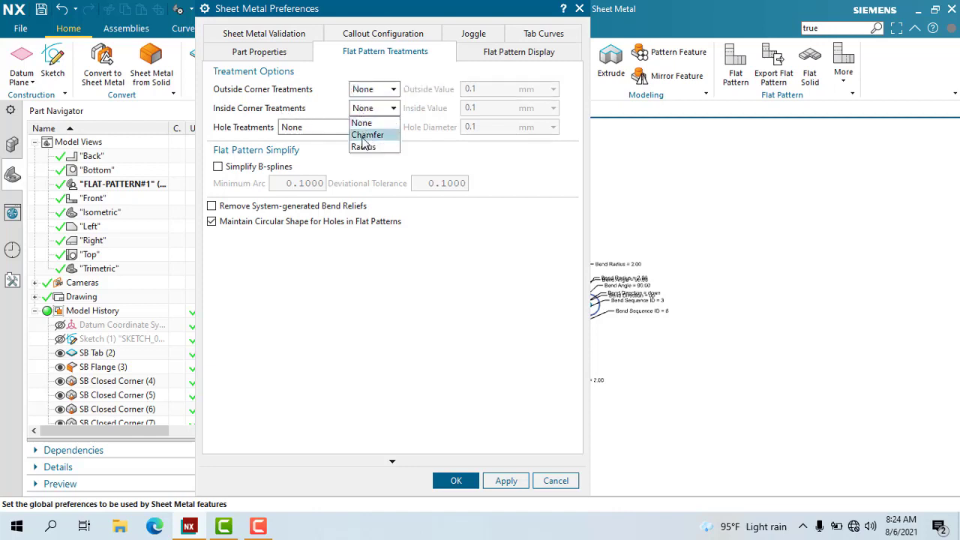
pyautogui.click(366, 135)
pyautogui.click(372, 111)
pyautogui.click(362, 123)
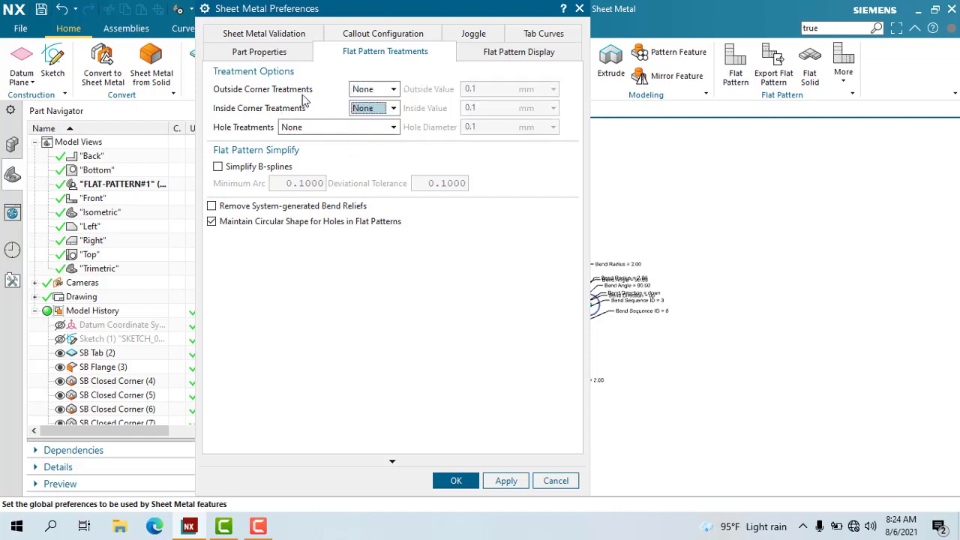
# Set flat-pattern hole treatment to CenterMark with a 30 mm hole diameter.
pyautogui.click(279, 129)
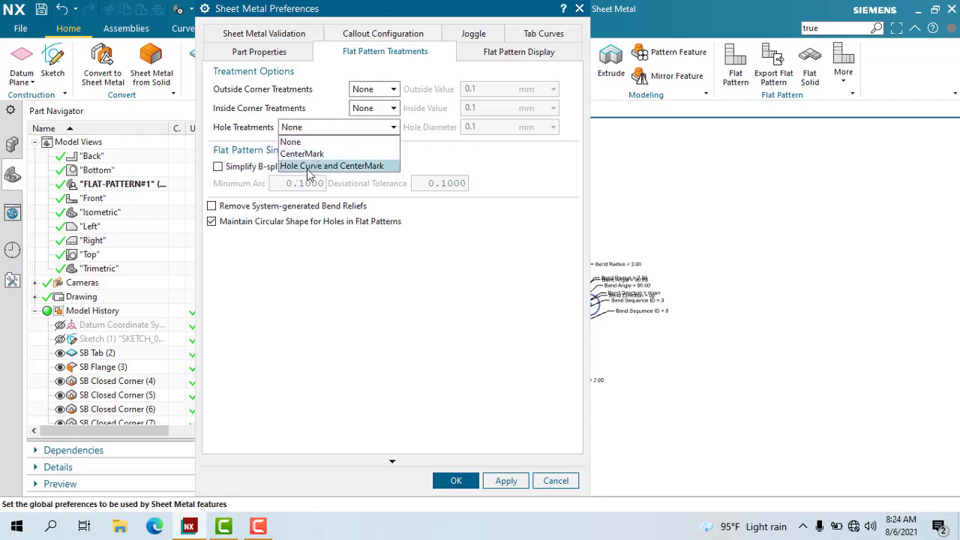
pyautogui.click(372, 171)
pyautogui.doubleClick(491, 127)
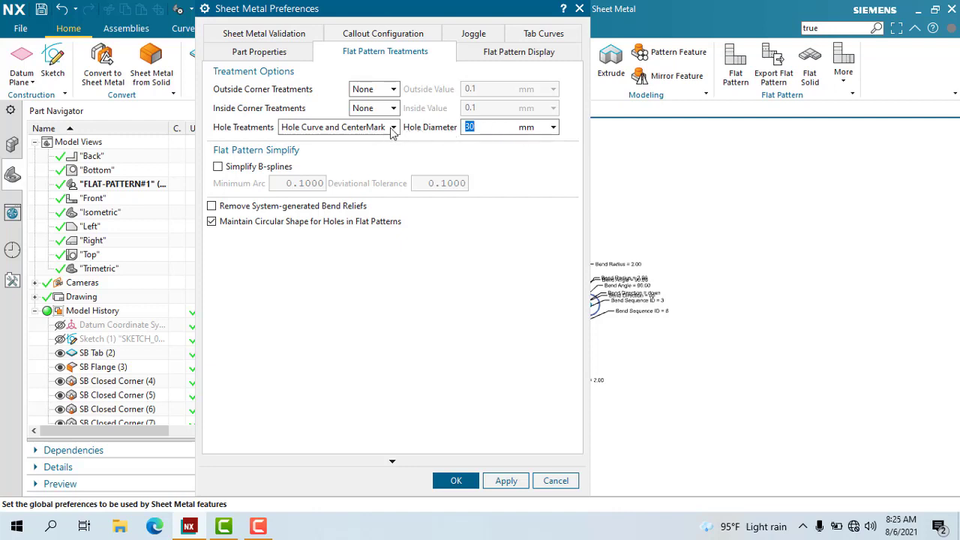
pyautogui.click(392, 129)
pyautogui.click(303, 155)
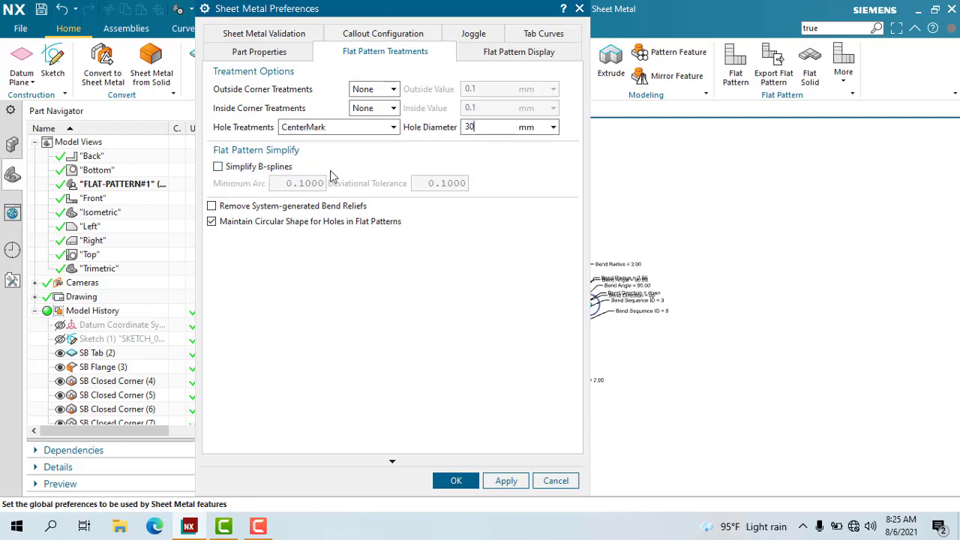
pyautogui.click(518, 51)
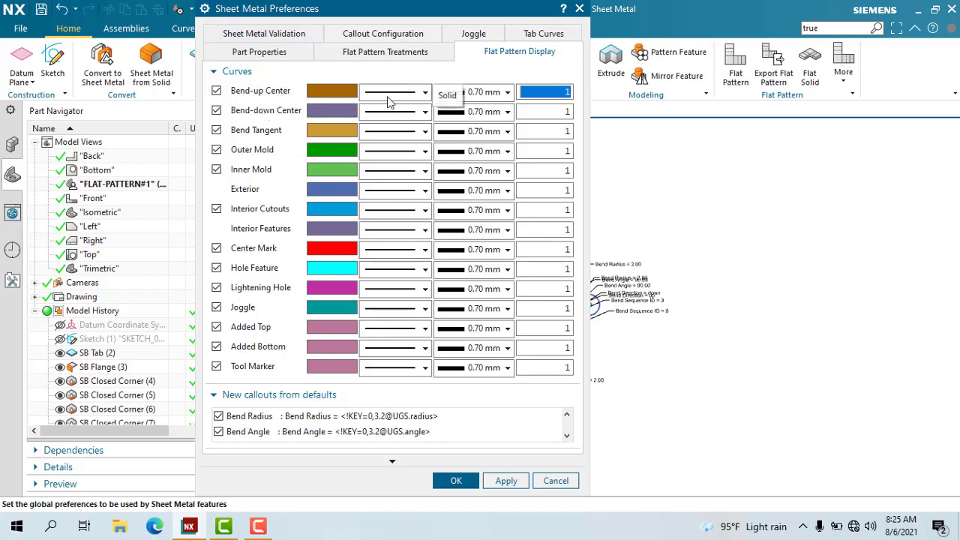
# Keep Bend-up Center line width at 0.70 mm and check the flat pattern behind the dialog.
pyautogui.click(484, 93)
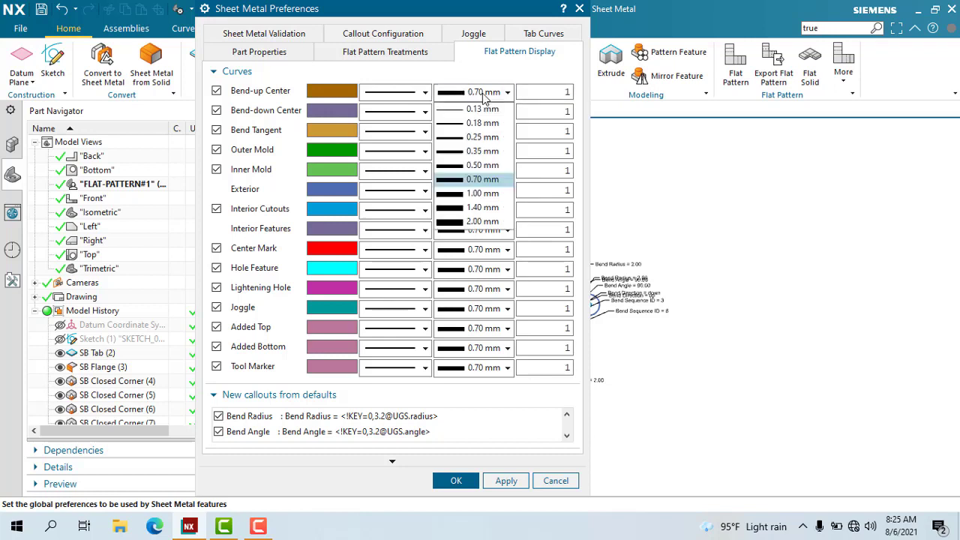
pyautogui.click(444, 24)
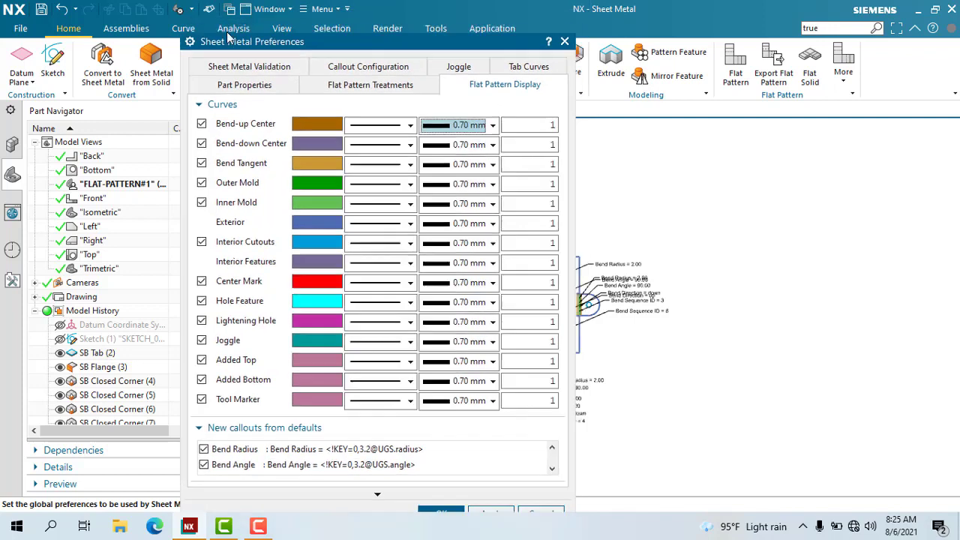
pyautogui.moveTo(279, 11); pyautogui.dragTo(49, 10)
pyautogui.scroll(5, 554, 214)
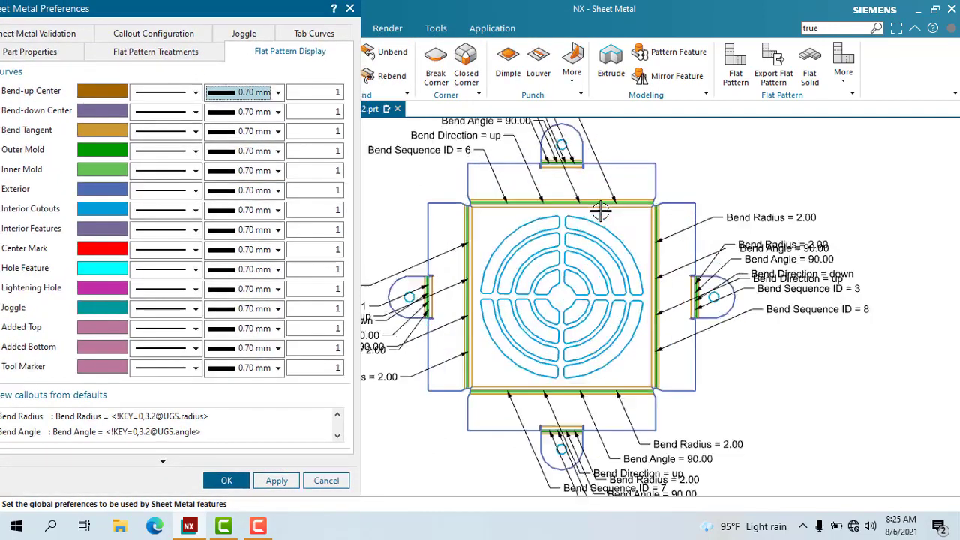
pyautogui.moveTo(202, 9); pyautogui.dragTo(283, 37)
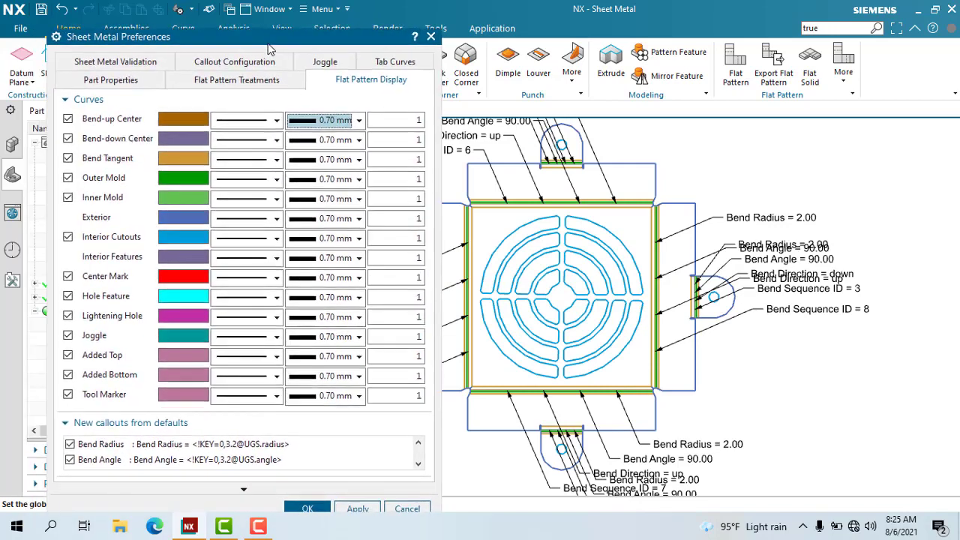
pyautogui.scroll(-2, 545, 278)
pyautogui.scroll(-2, 545, 277)
pyautogui.scroll(-2, 524, 293)
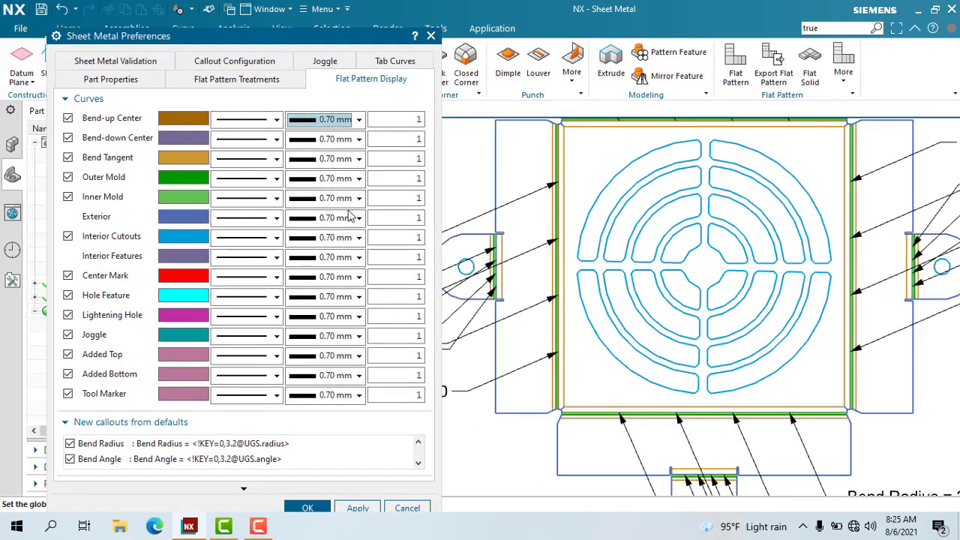
pyautogui.scroll(-2, 553, 420)
pyautogui.scroll(-1, 575, 399)
pyautogui.scroll(4, 575, 398)
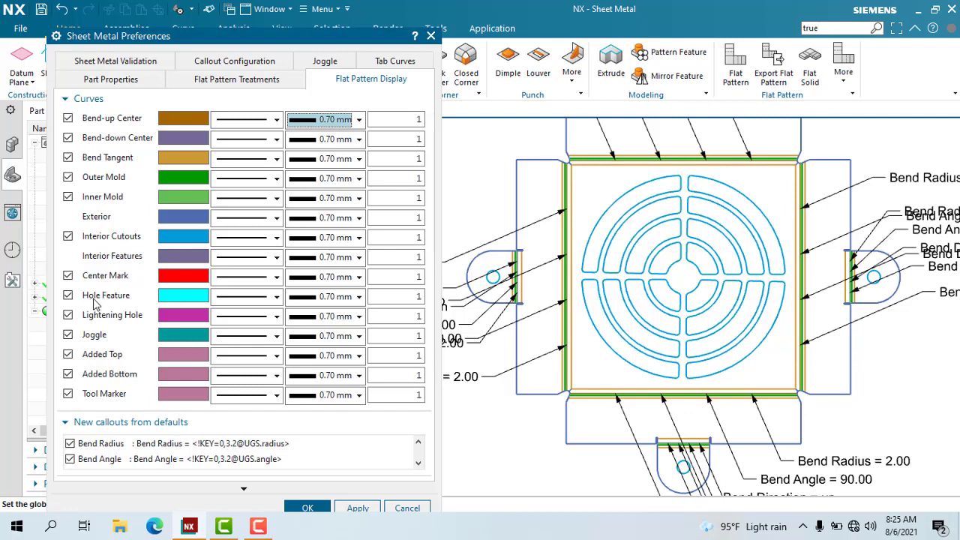
# Change the Center Mark curve colour to teal.
pyautogui.click(184, 276)
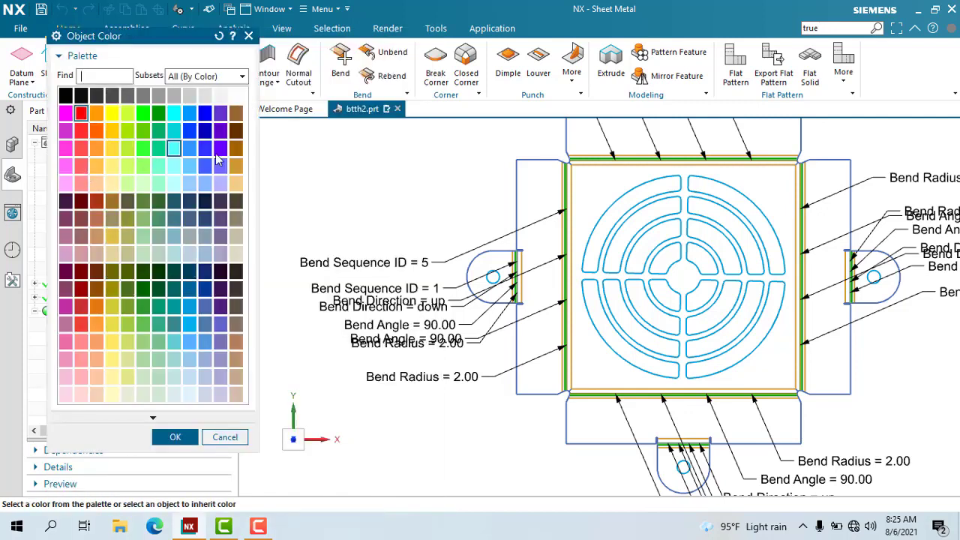
pyautogui.click(158, 306)
pyautogui.click(177, 438)
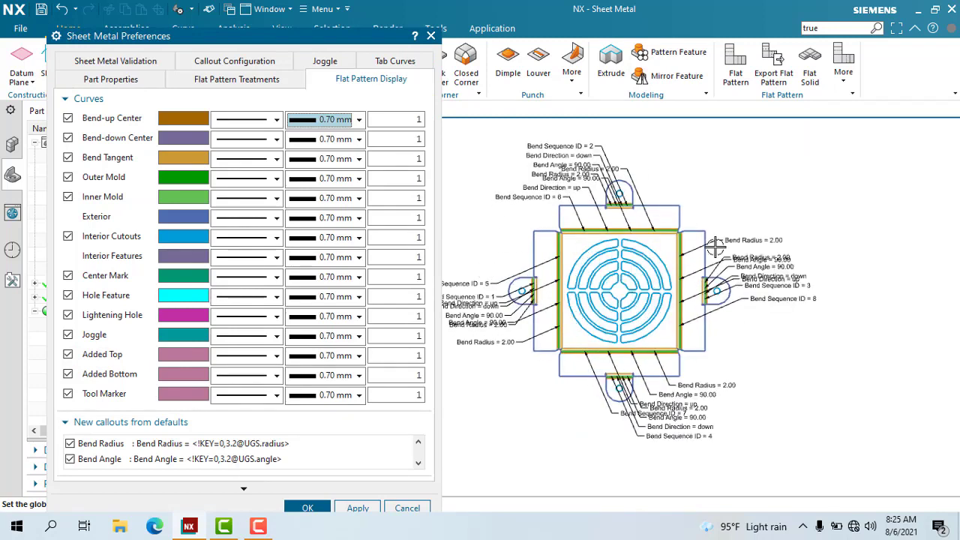
pyautogui.scroll(1, 515, 301)
pyautogui.scroll(-1, 744, 360)
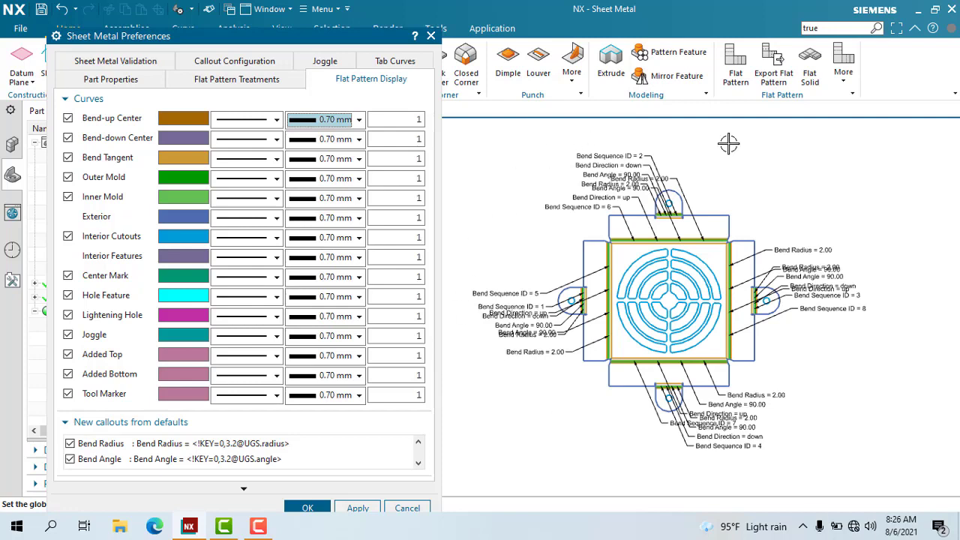
pyautogui.scroll(4, 650, 363)
pyautogui.scroll(-5, 650, 363)
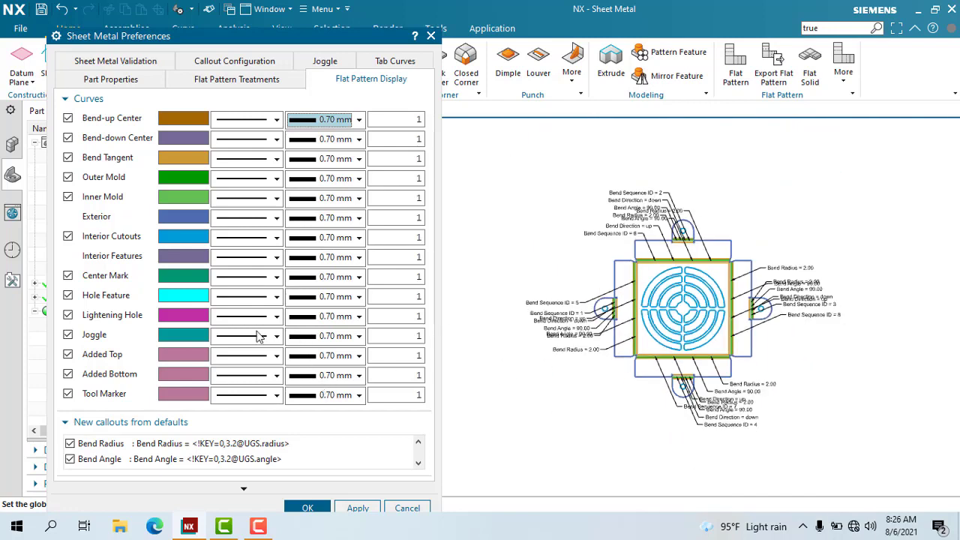
# Review Tab Curves line styles and Joggle thresholds, leaving them unchanged.
pyautogui.click(395, 61)
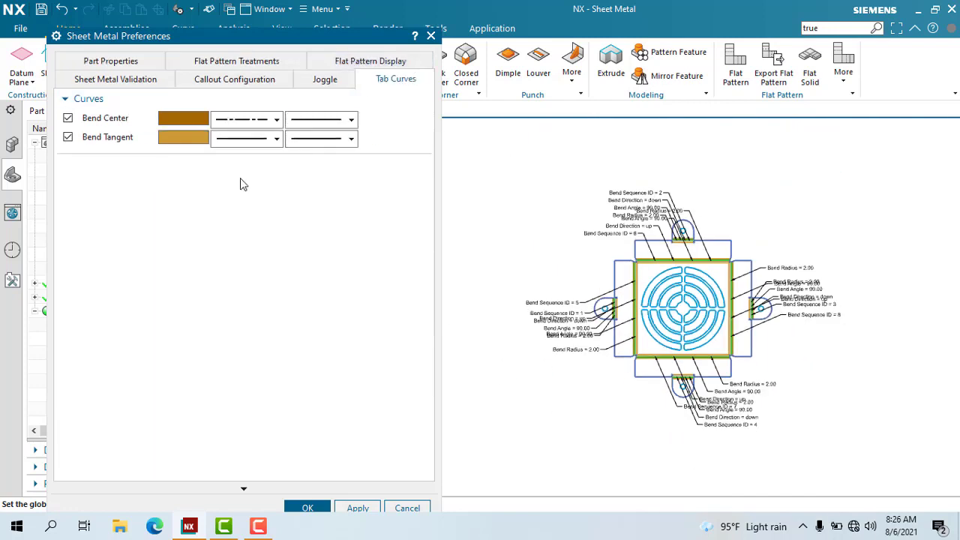
pyautogui.click(236, 122)
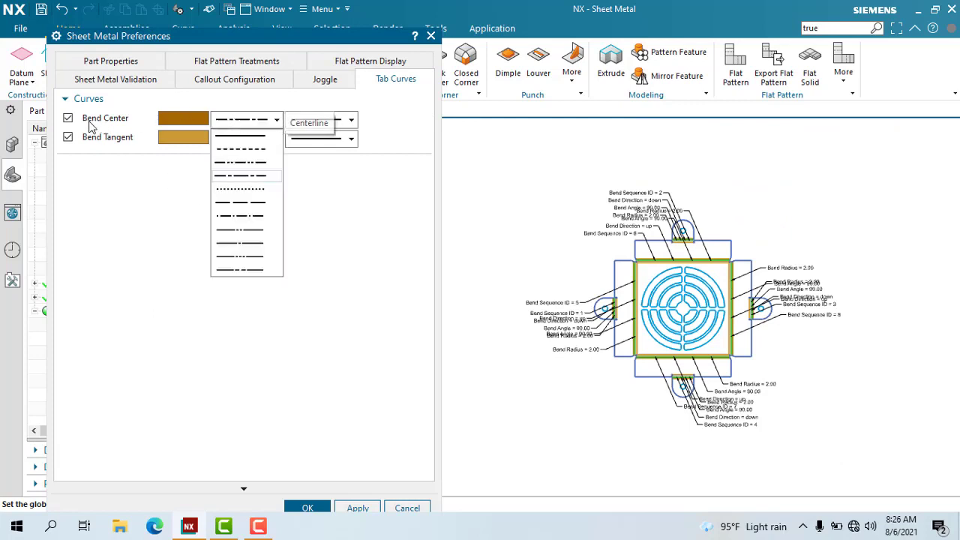
pyautogui.click(276, 120)
pyautogui.click(257, 140)
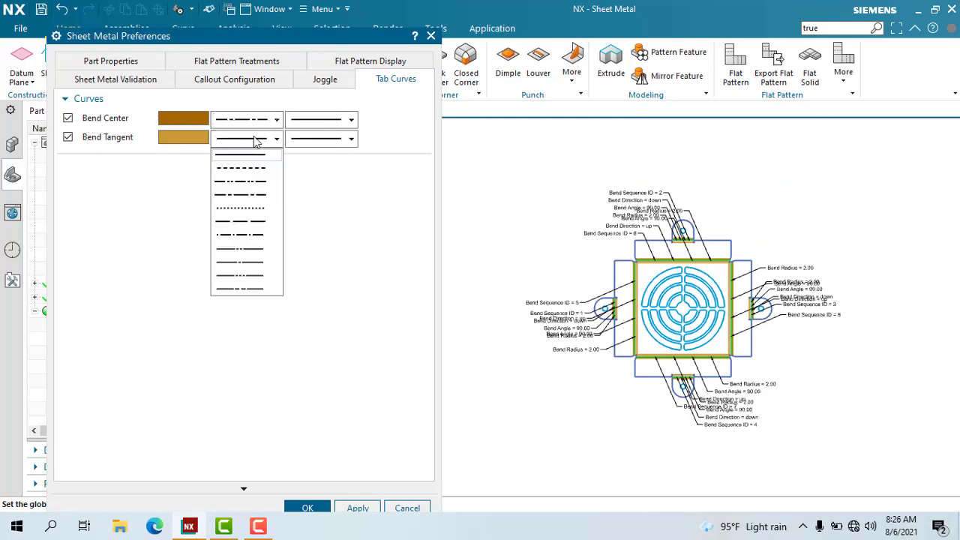
pyautogui.click(251, 152)
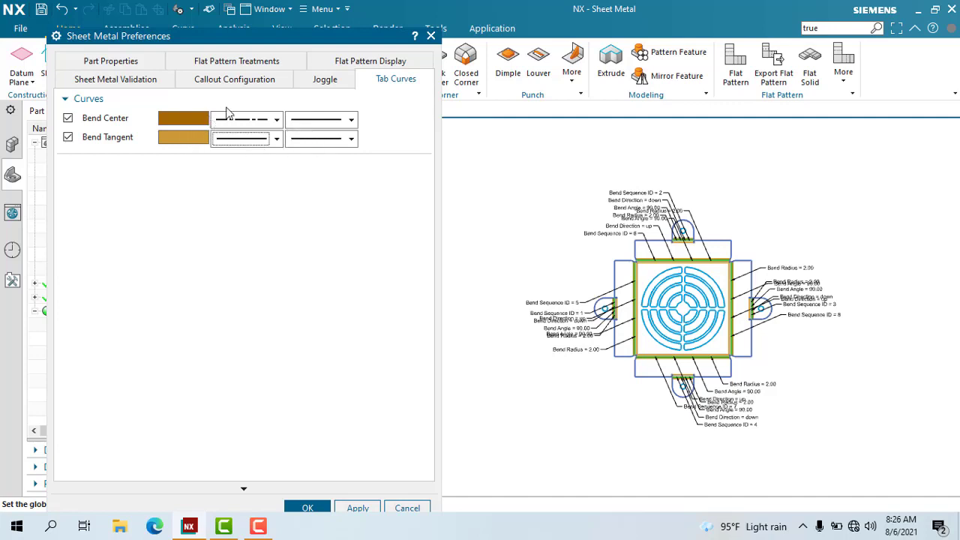
pyautogui.click(323, 81)
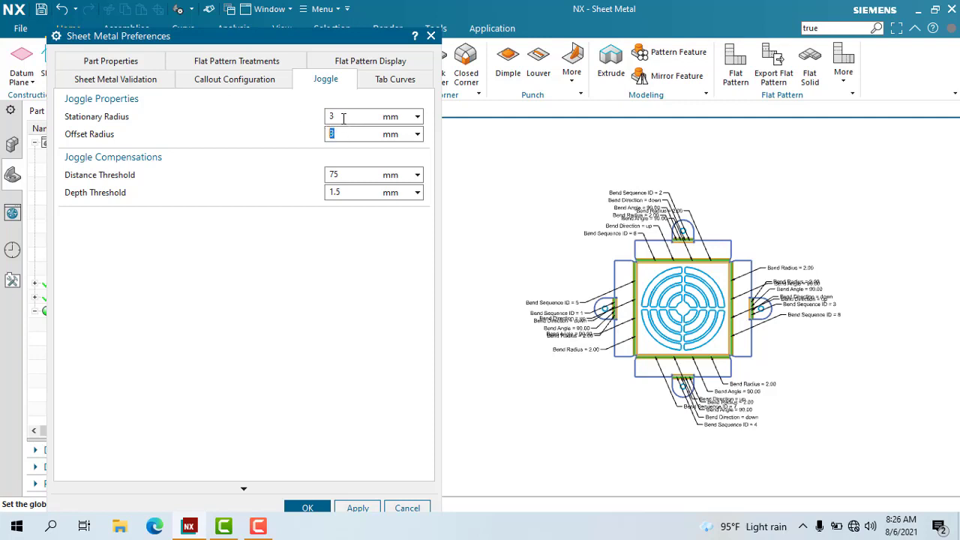
pyautogui.click(330, 174)
pyautogui.press('Tab')
pyautogui.click(363, 176)
# Add Cutout Diameter to the Bend Radius callout text.
pyautogui.click(254, 83)
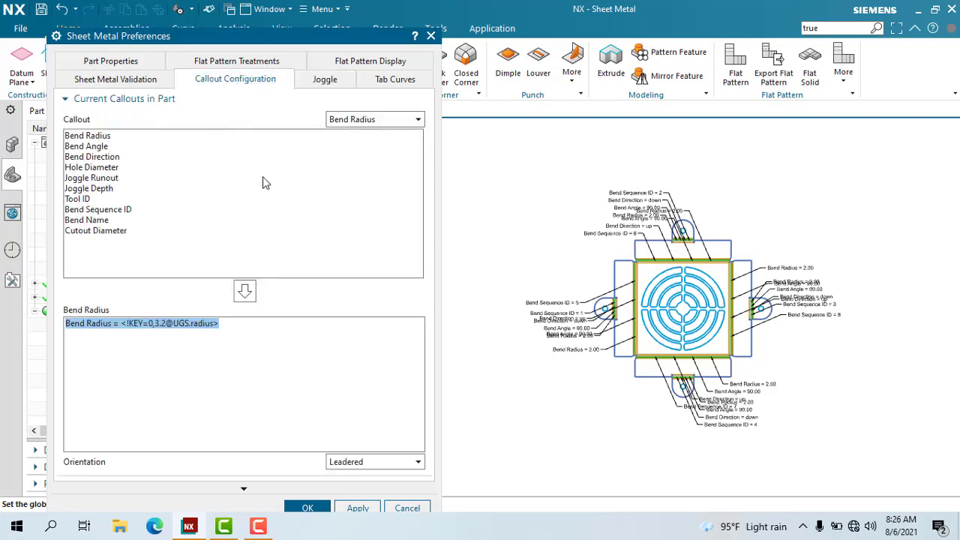
pyautogui.click(379, 120)
pyautogui.click(353, 134)
pyautogui.scroll(3, 651, 225)
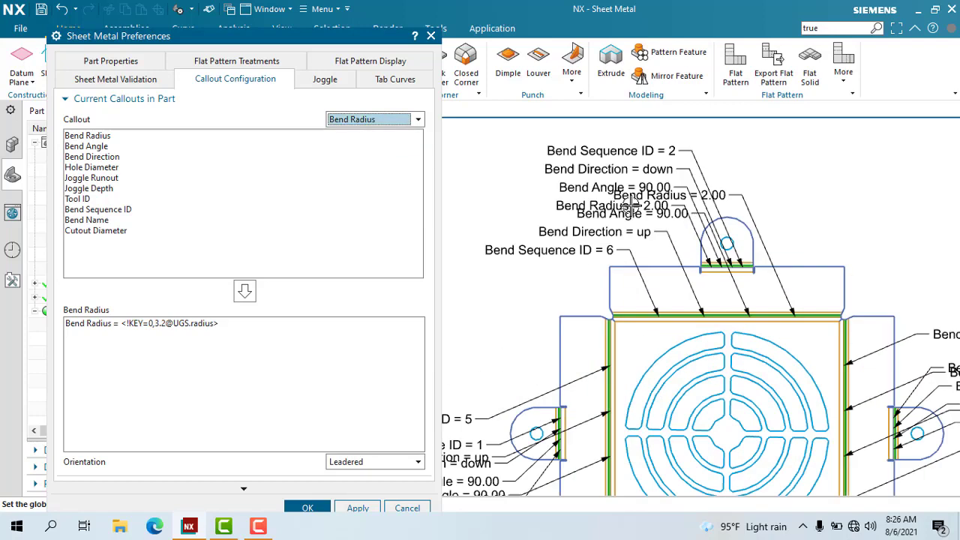
pyautogui.scroll(5, 634, 214)
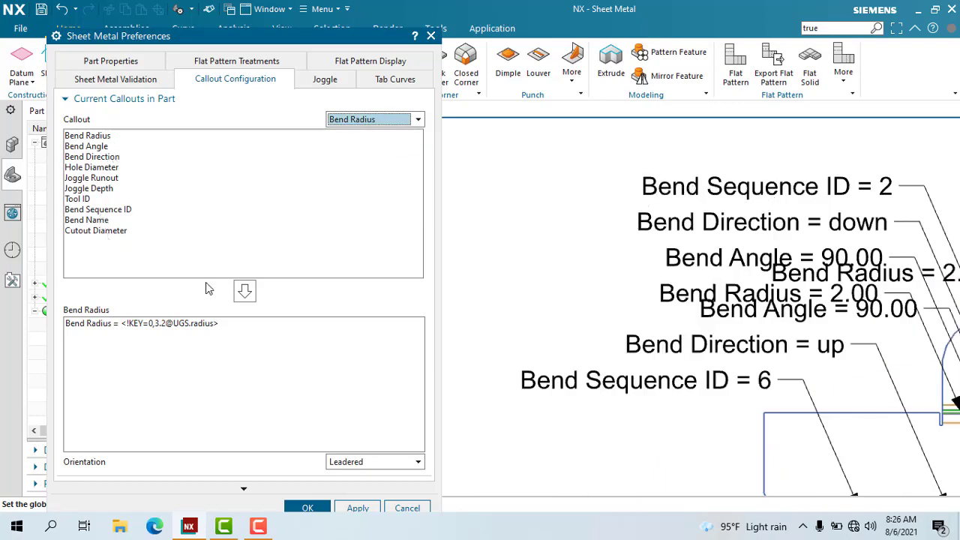
pyautogui.click(106, 231)
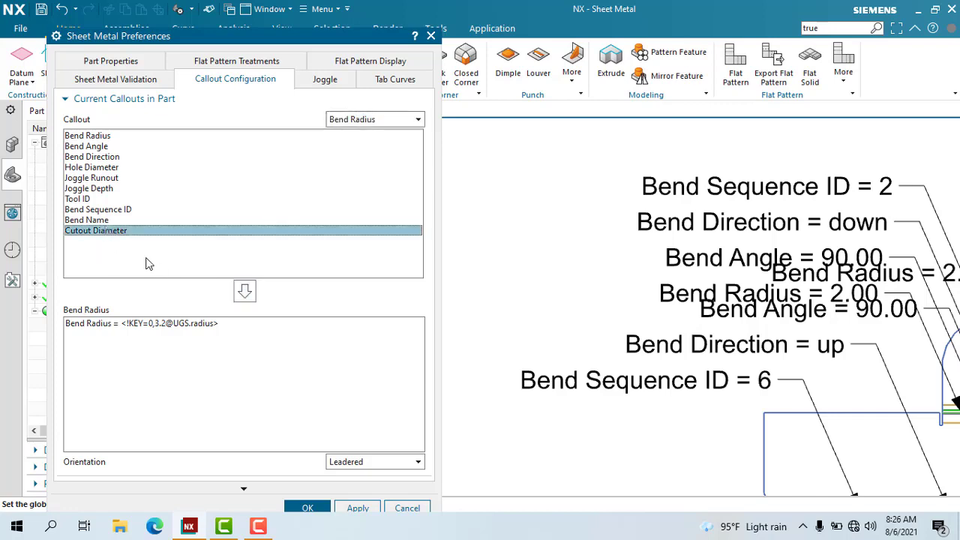
pyautogui.click(244, 289)
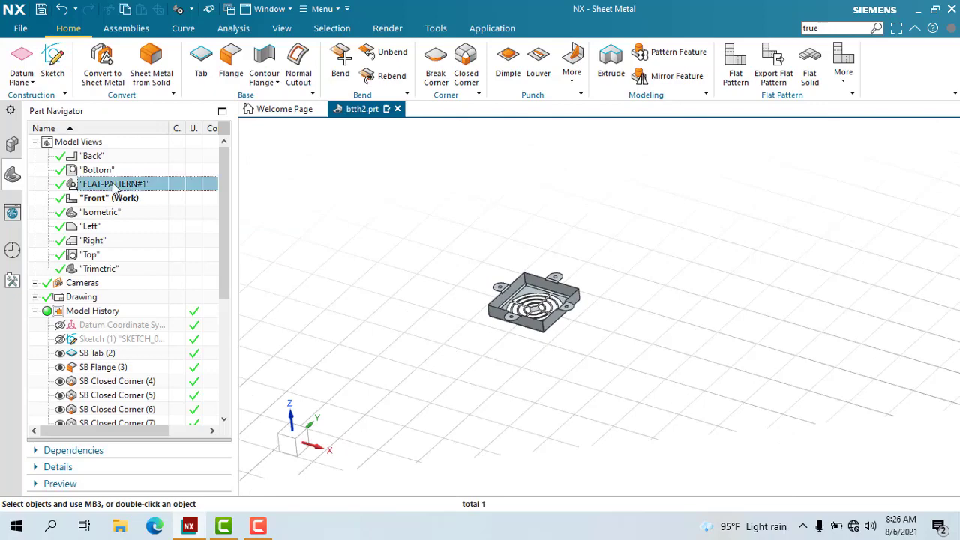
# Reopen Sheet Metal Preferences, review Validation and Callout settings, and apply them.
pyautogui.click(21, 28)
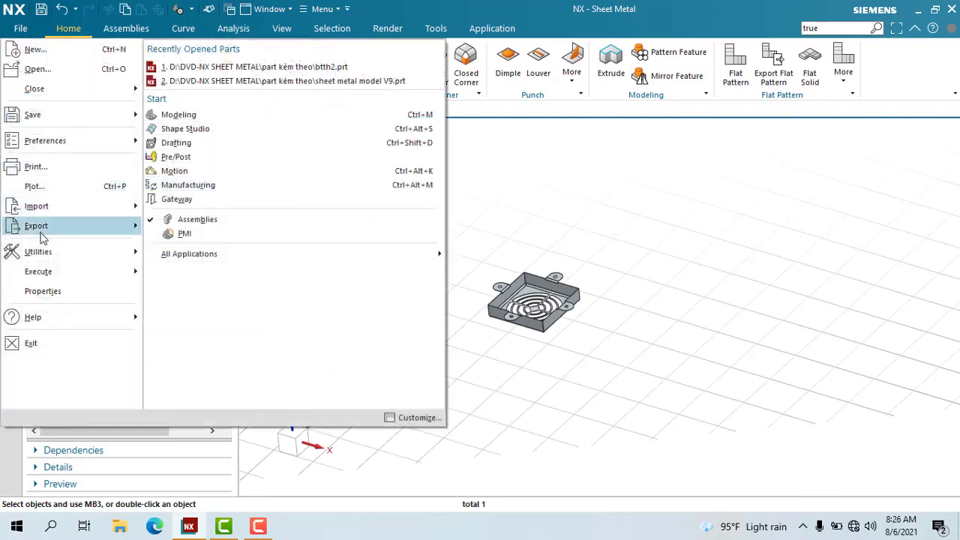
pyautogui.moveTo(45, 140)
pyautogui.click(209, 65)
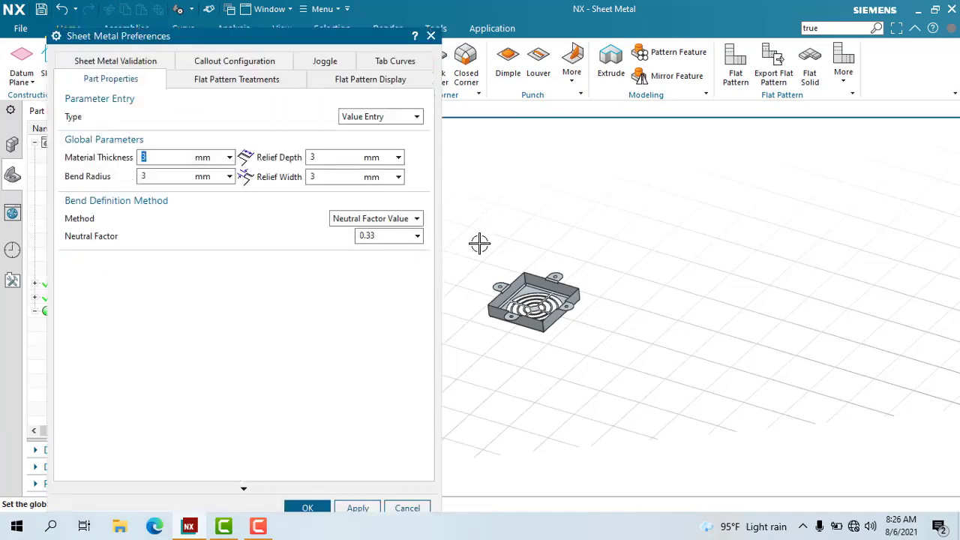
pyautogui.click(134, 67)
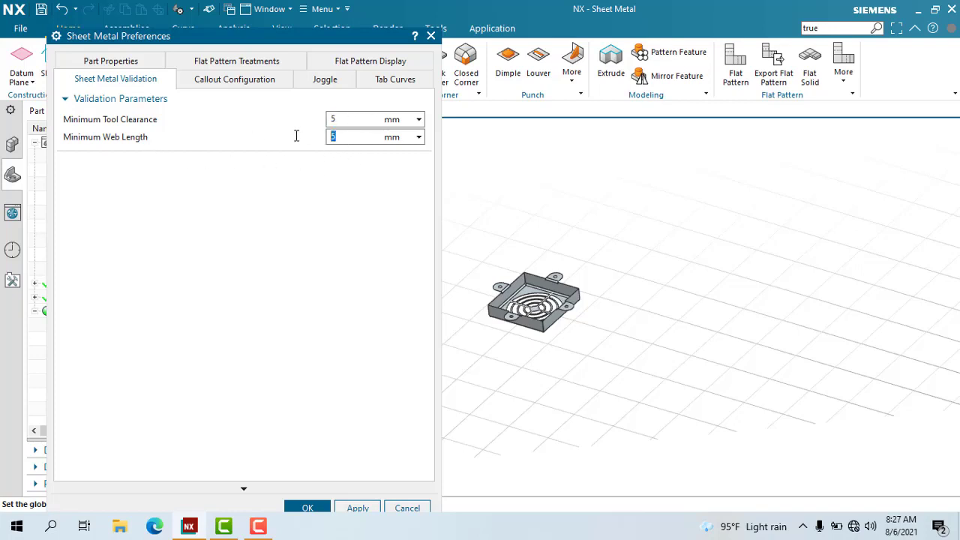
pyautogui.click(237, 81)
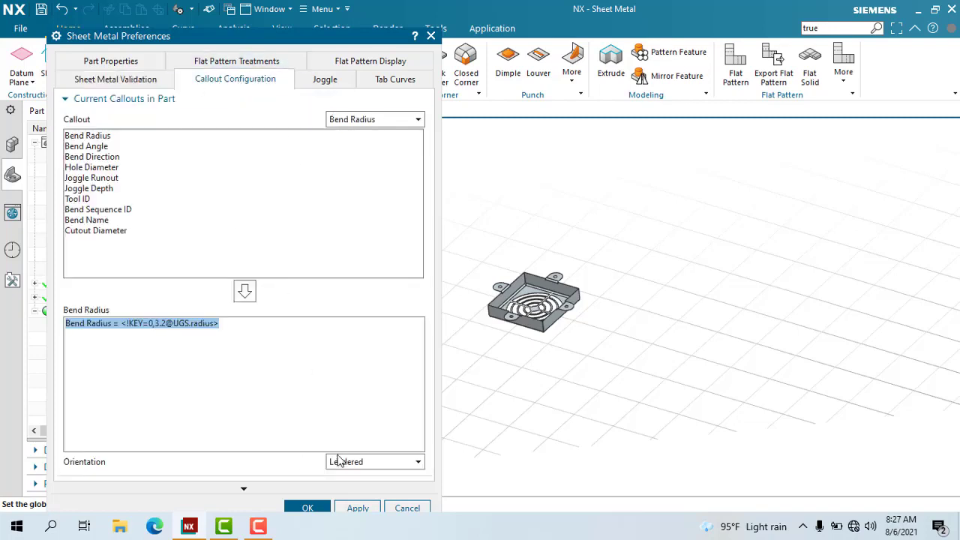
pyautogui.click(308, 507)
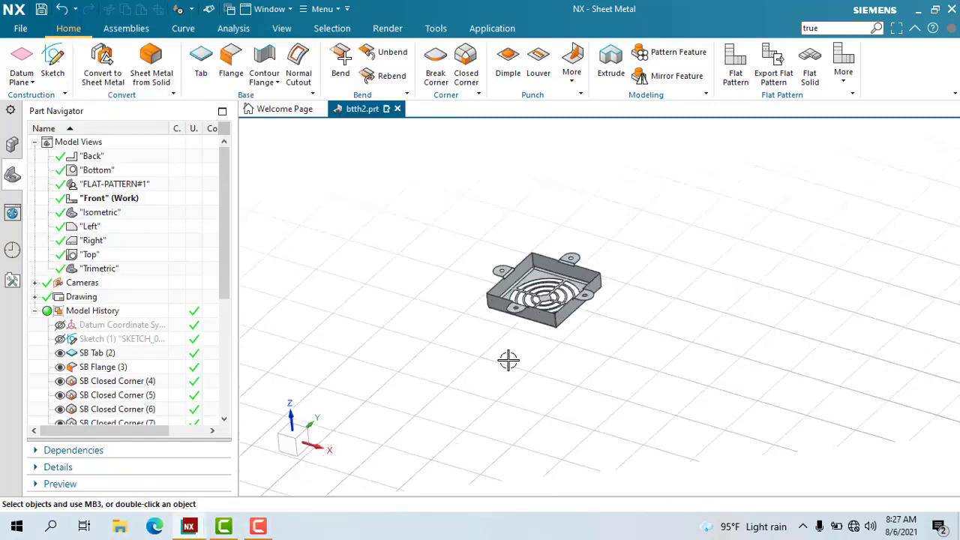
# Display FLAT-PATTERN#1 with its bend callouts and zoom around to inspect it.
pyautogui.click(116, 184)
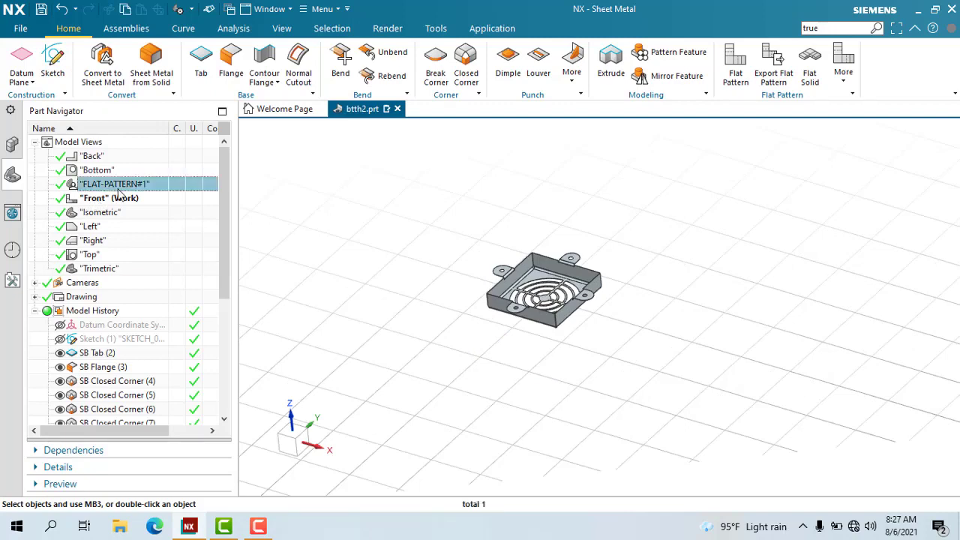
pyautogui.rightClick(132, 187)
pyautogui.click(187, 197)
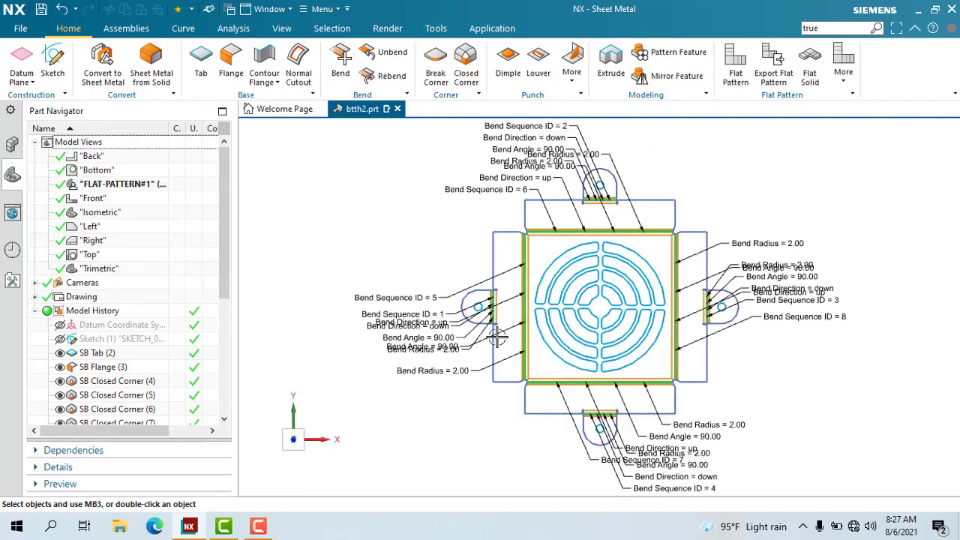
pyautogui.scroll(-2, 709, 420)
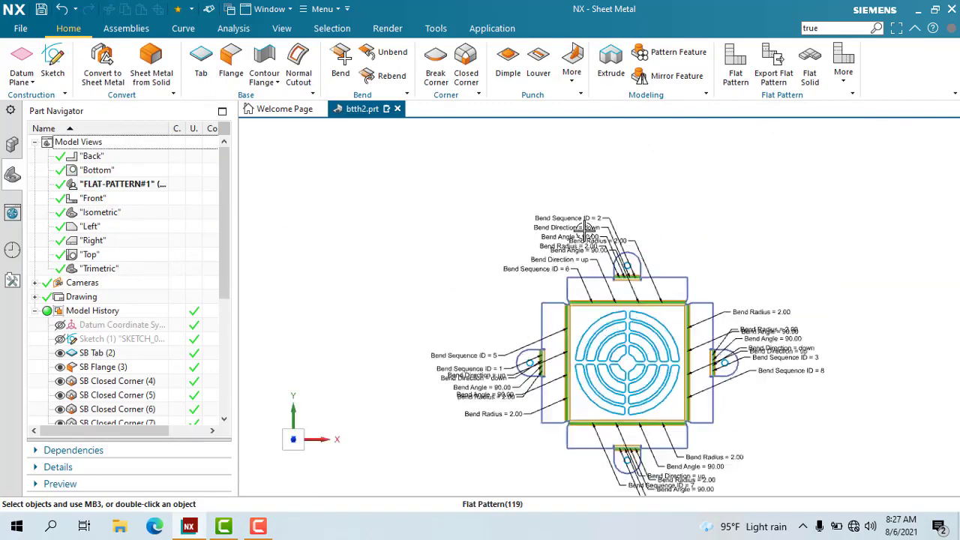
pyautogui.scroll(-1, 709, 420)
pyautogui.scroll(3, 709, 420)
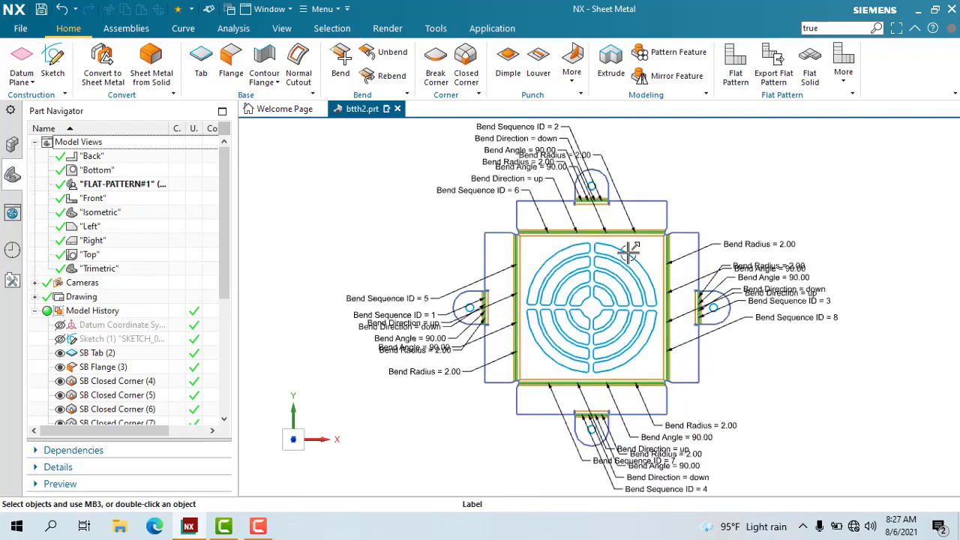
pyautogui.scroll(-2, 629, 254)
pyautogui.scroll(2, 801, 340)
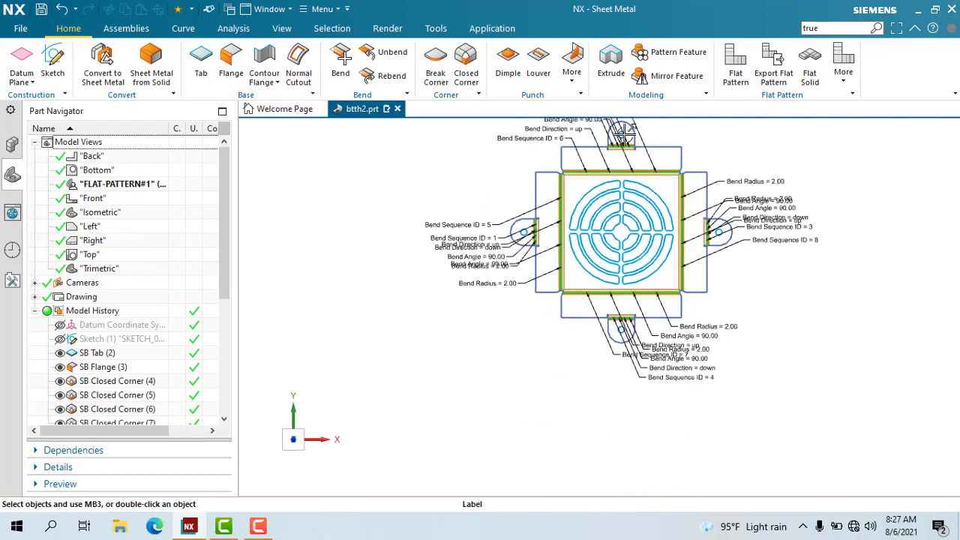
pyautogui.scroll(-2, 801, 160)
pyautogui.scroll(1, 738, 231)
pyautogui.scroll(-2, 759, 164)
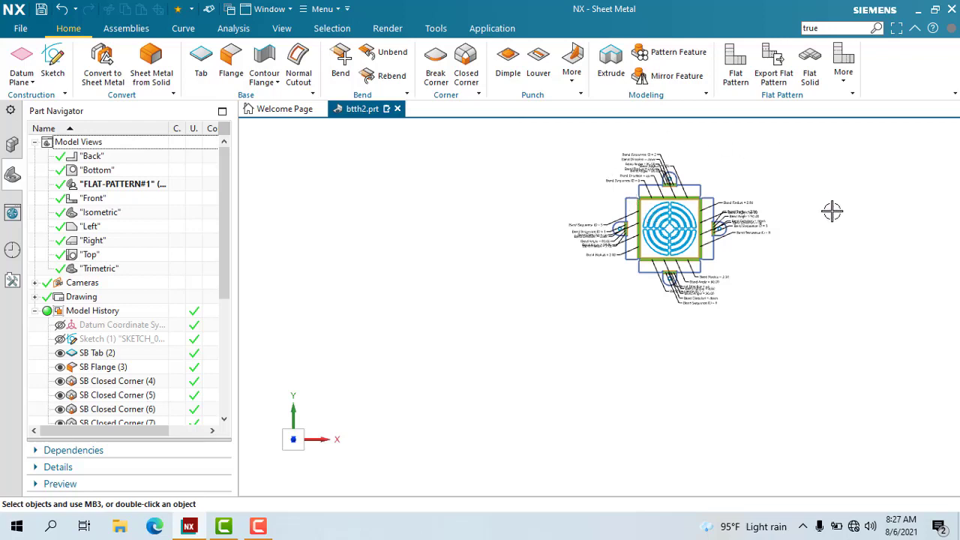
pyautogui.scroll(2, 841, 184)
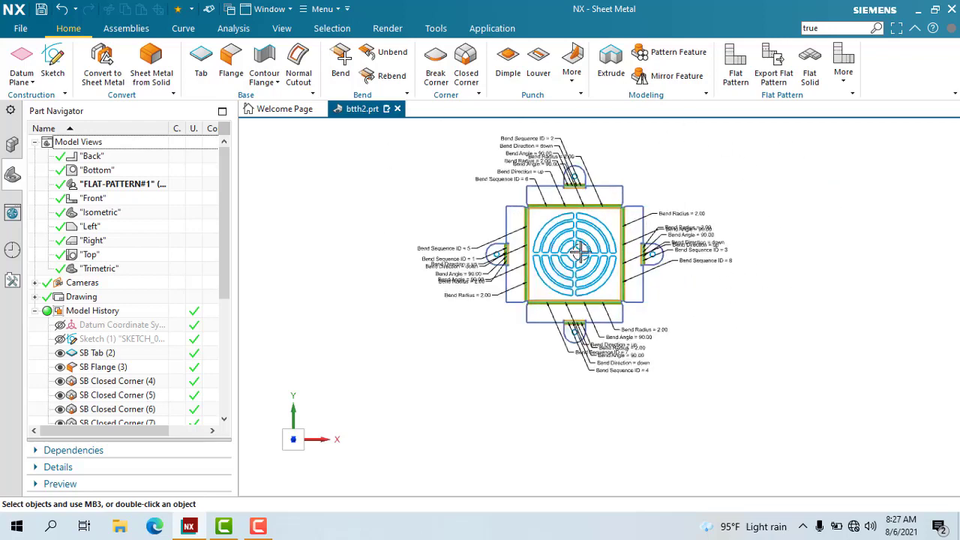
pyautogui.scroll(1, 719, 222)
pyautogui.scroll(-1, 702, 323)
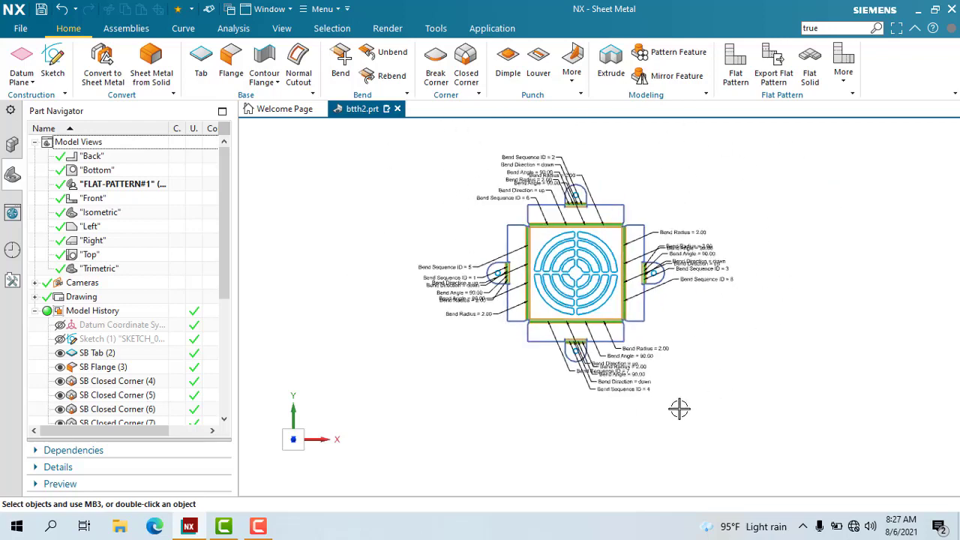
# Check the part from the Right view, then return to the Isometric view.
pyautogui.click(492, 28)
pyautogui.scroll(-2, 533, 208)
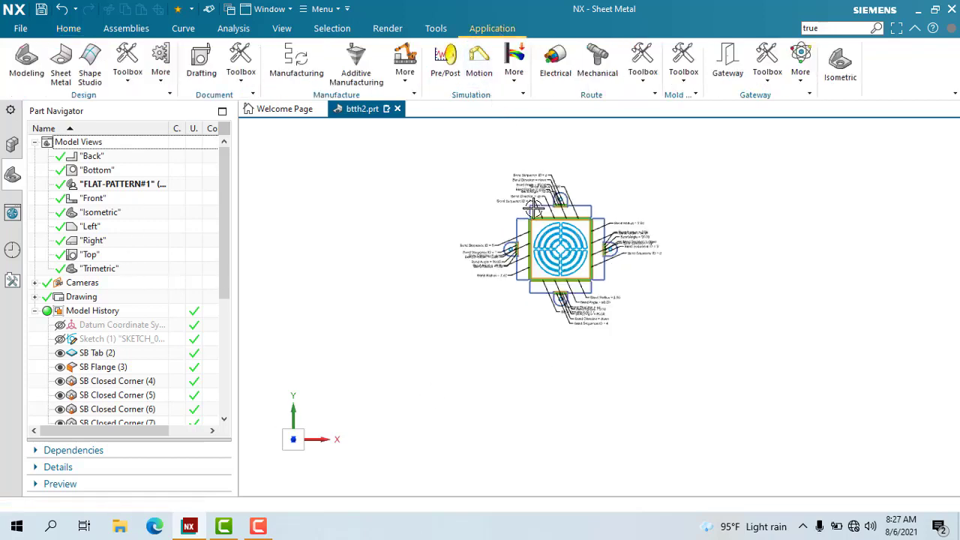
pyautogui.doubleClick(90, 212)
pyautogui.scroll(-2, 344, 254)
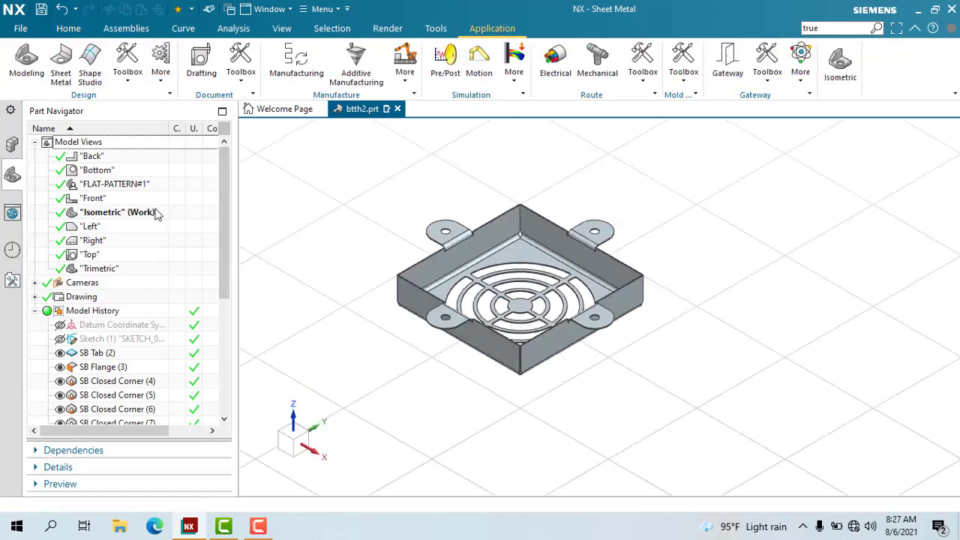
pyautogui.click(109, 240)
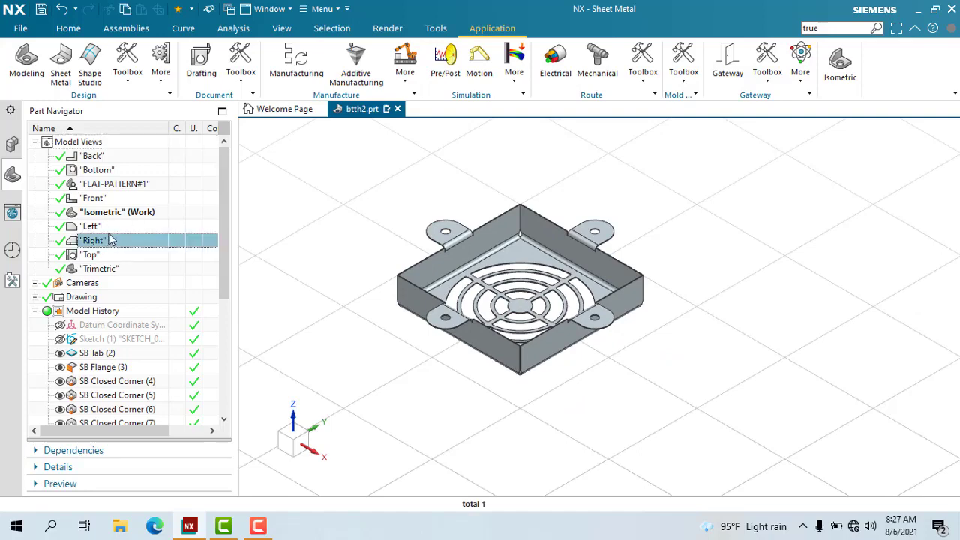
pyautogui.doubleClick(148, 245)
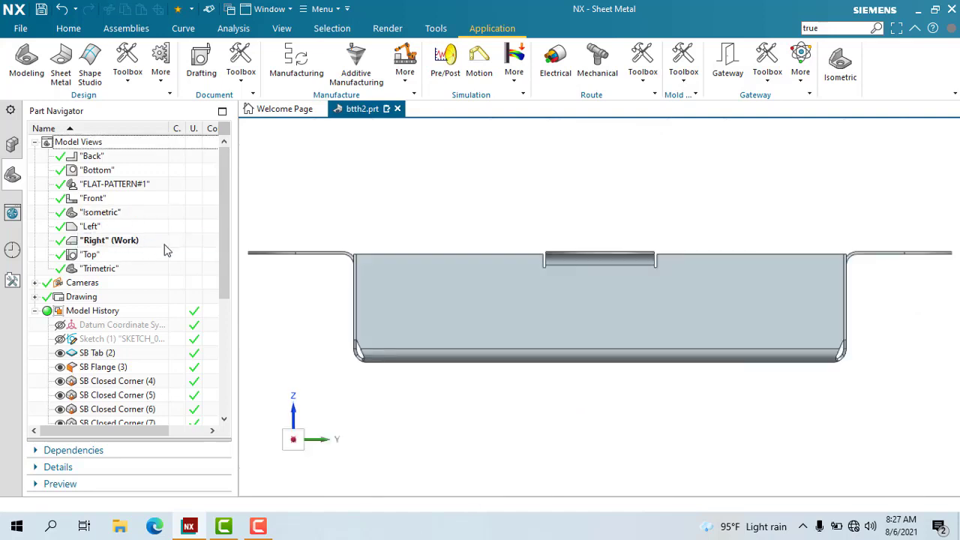
pyautogui.doubleClick(120, 214)
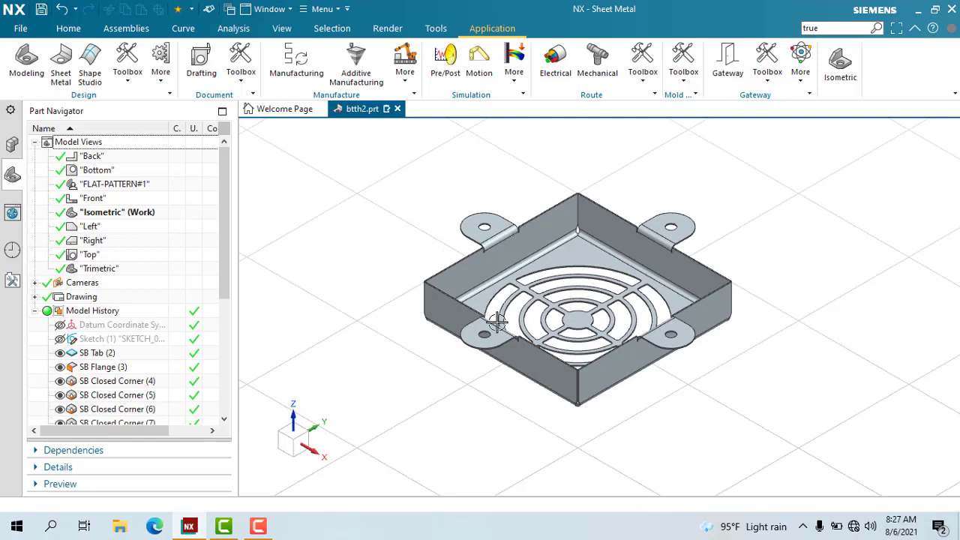
# In Drafting, start a new sheet using Standard Size A3 - 297 x 420 at 1:1 scale.
pyautogui.scroll(-2, 605, 298)
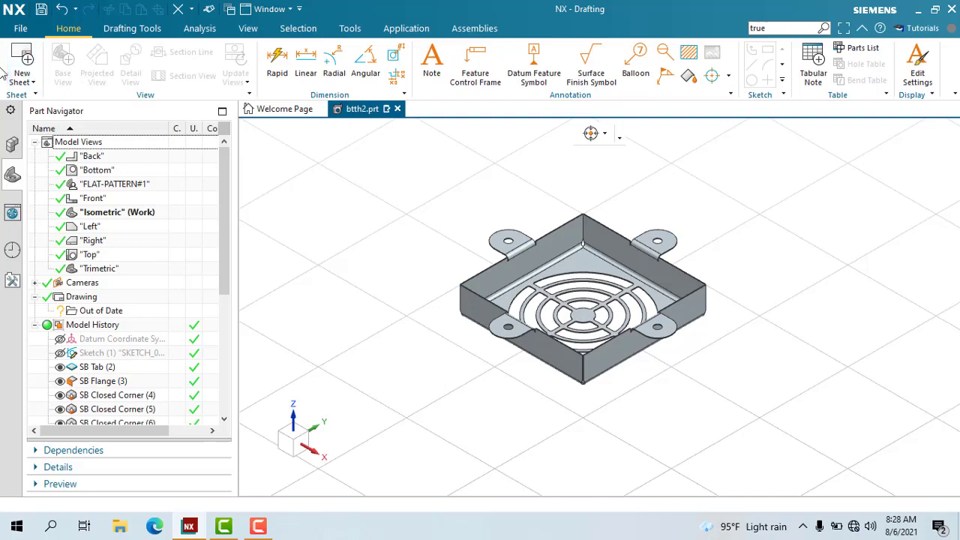
pyautogui.click(22, 60)
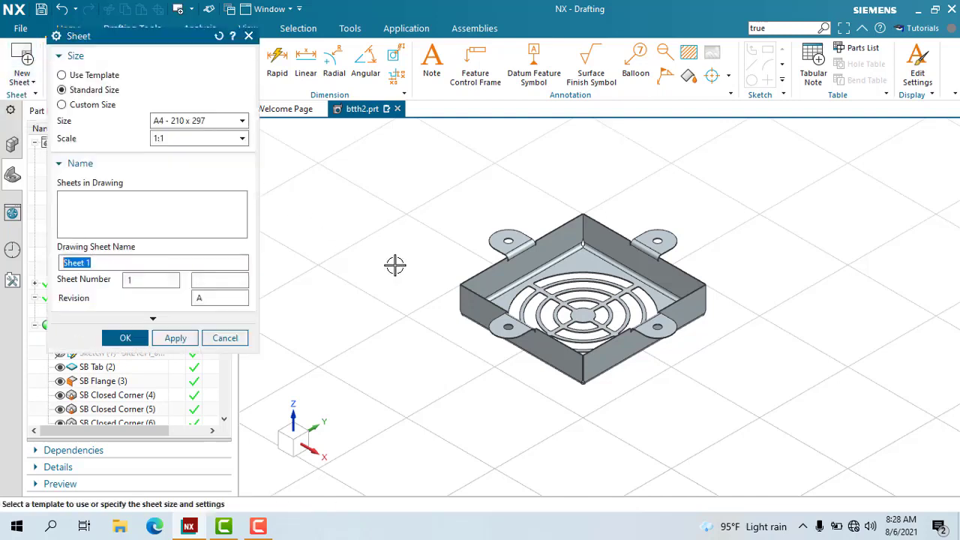
pyautogui.click(63, 75)
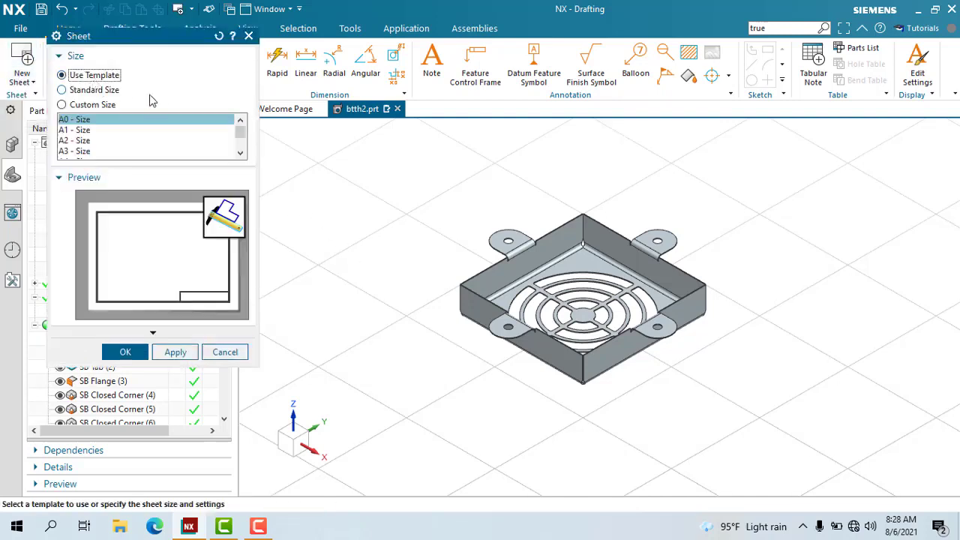
pyautogui.scroll(-1, 124, 142)
pyautogui.scroll(1, 101, 150)
pyautogui.click(96, 91)
pyautogui.click(203, 125)
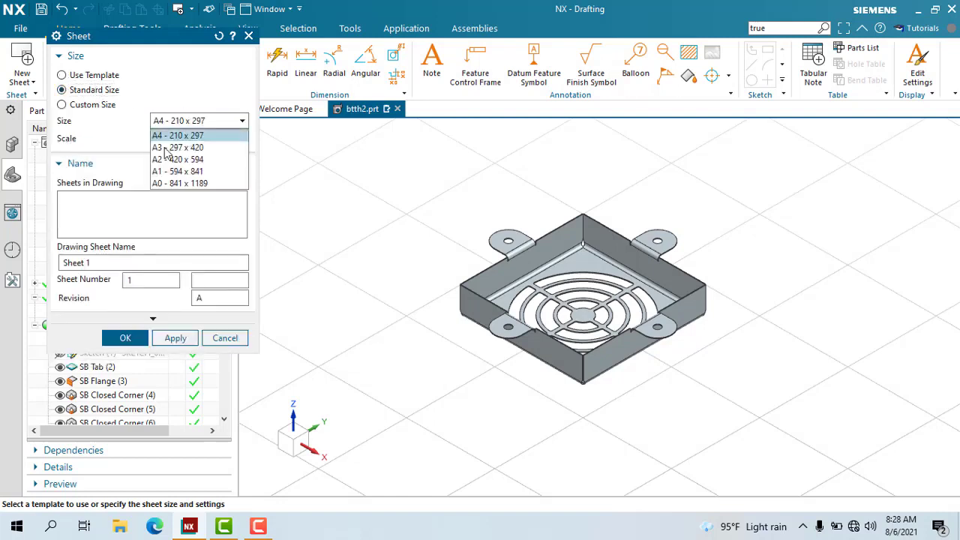
pyautogui.click(180, 146)
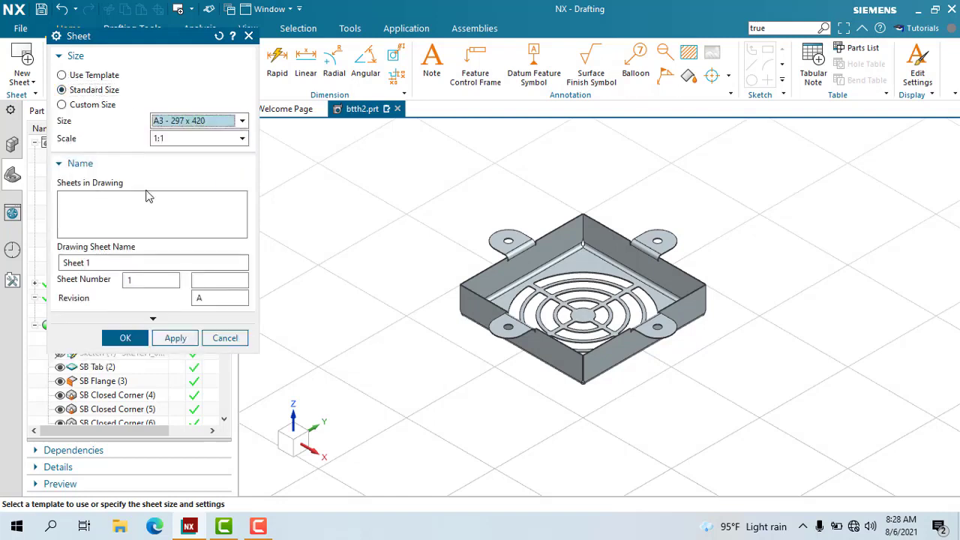
# Create the A3 drawing sheet.
pyautogui.click(129, 343)
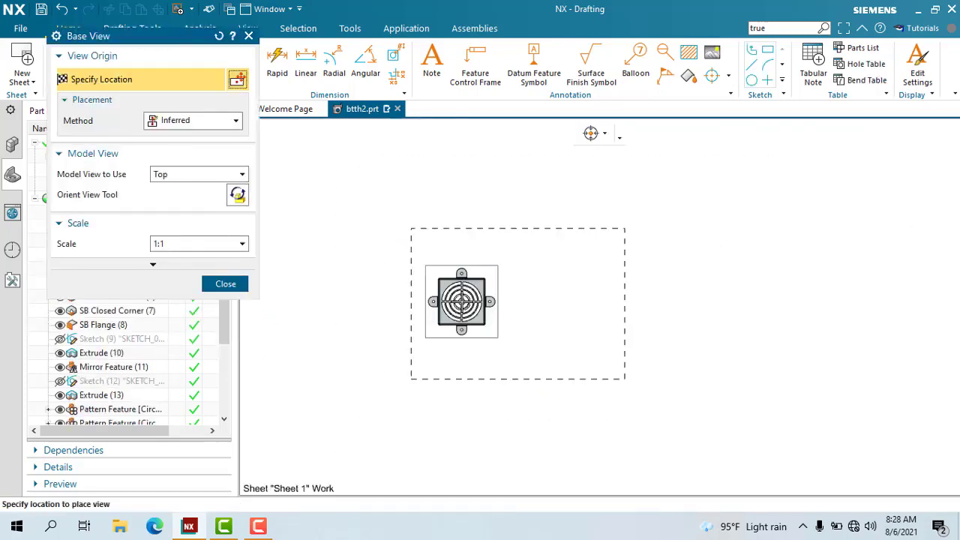
pyautogui.scroll(1, 545, 311)
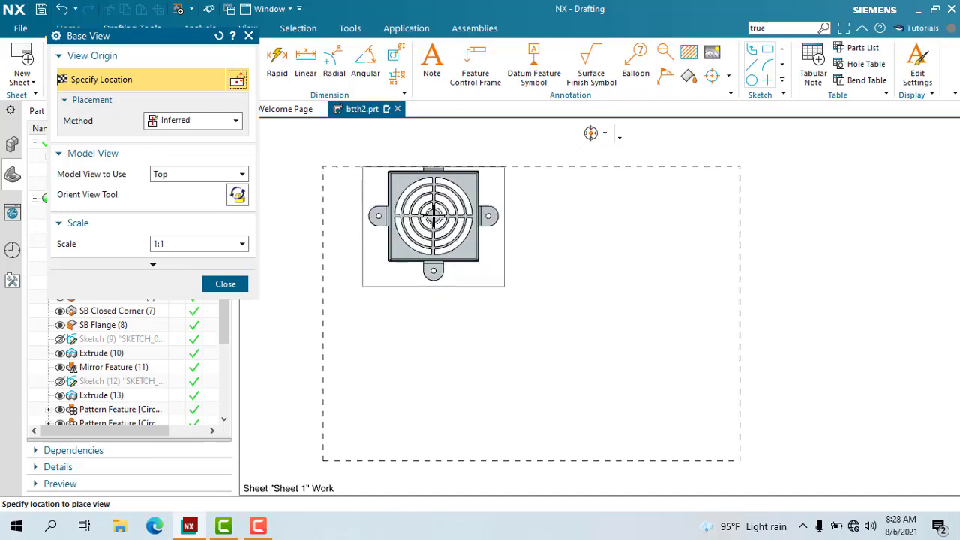
pyautogui.scroll(-1, 429, 221)
pyautogui.scroll(2, 418, 222)
pyautogui.scroll(3, 525, 236)
pyautogui.scroll(-2, 525, 240)
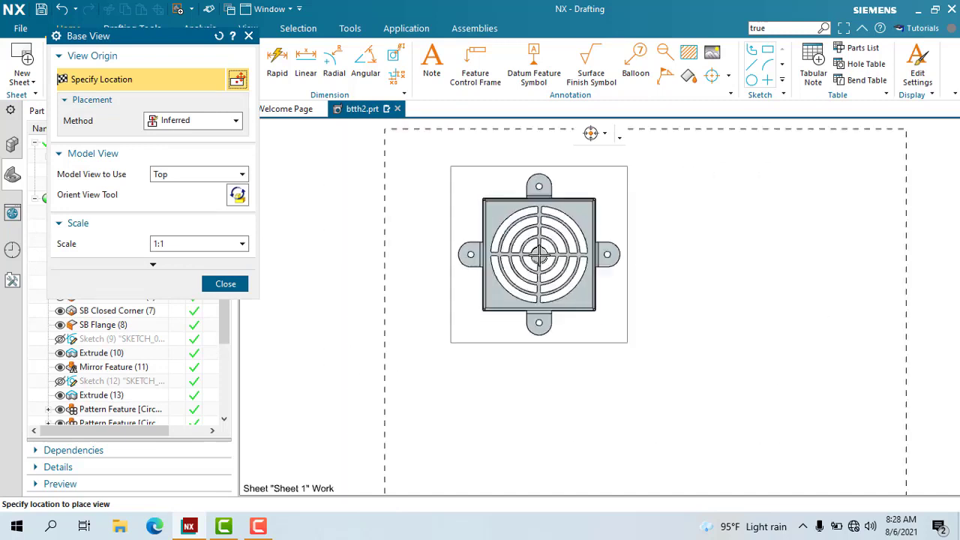
pyautogui.scroll(-2, 525, 240)
# Place FLAT-PATTERN#1 on the sheet as a 1:1 base view.
pyautogui.click(181, 177)
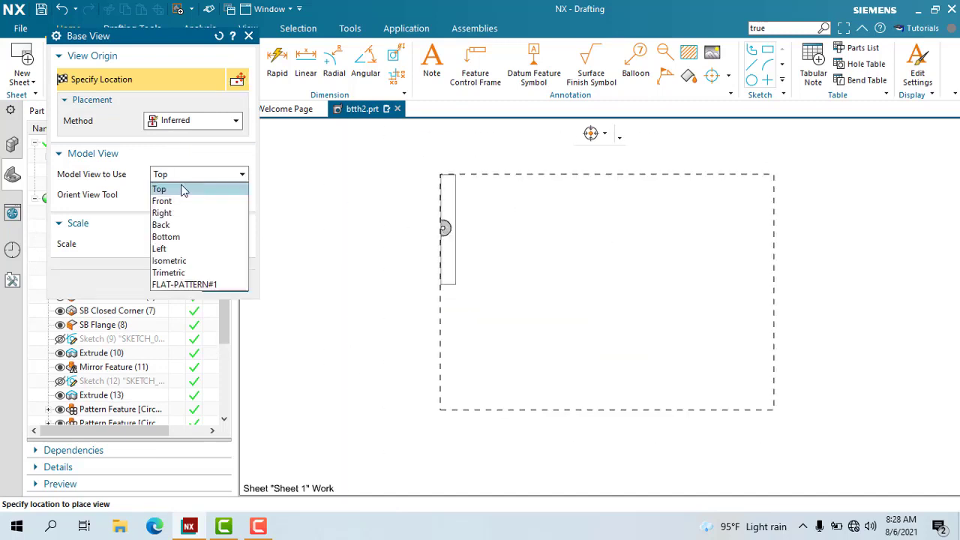
pyautogui.click(182, 285)
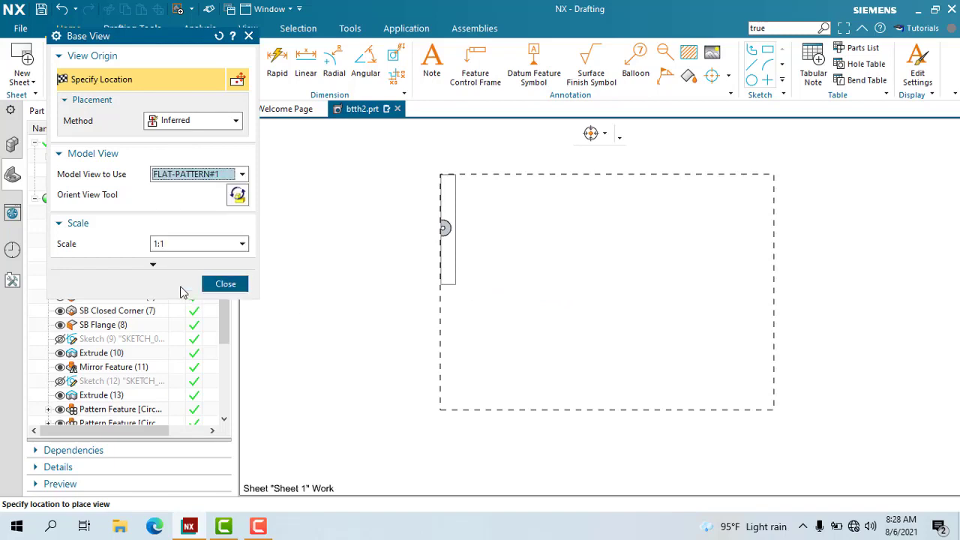
pyautogui.scroll(2, 525, 315)
pyautogui.scroll(-2, 543, 308)
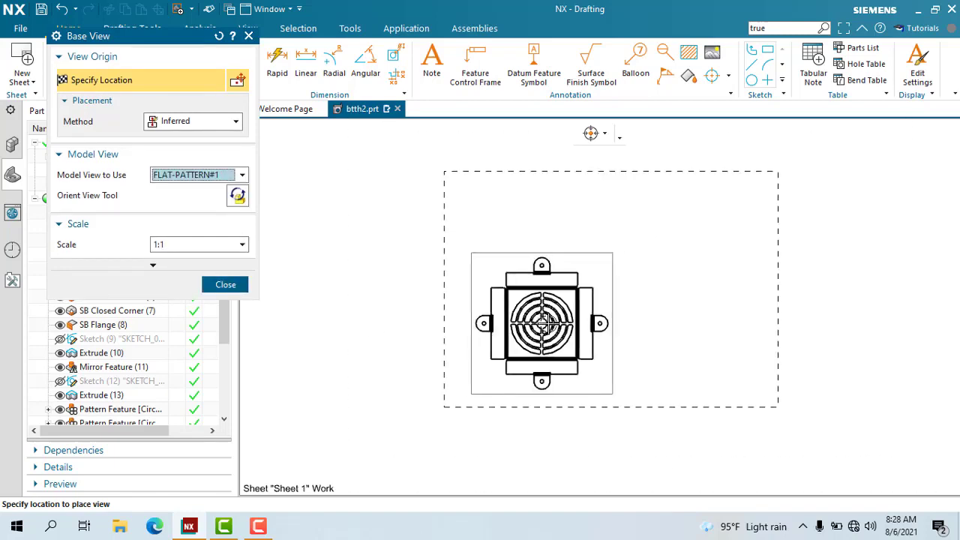
pyautogui.click(568, 275)
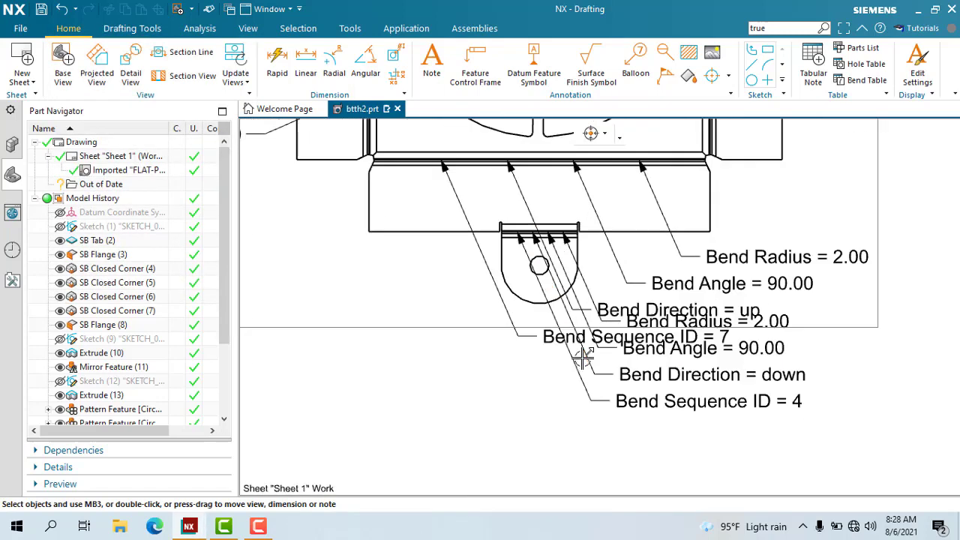
# Place an Isometric base view of the folded guard right of the flat pattern.
pyautogui.click(63, 63)
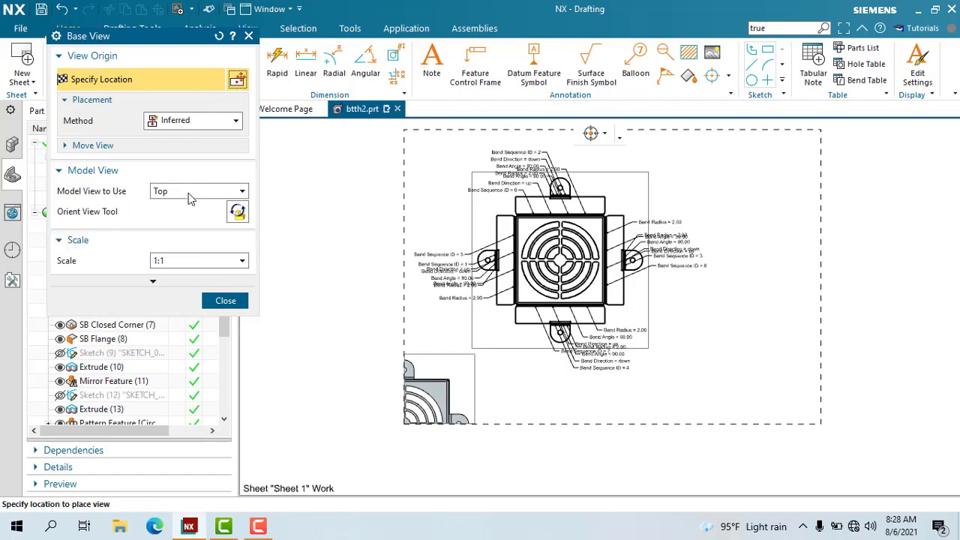
pyautogui.click(189, 193)
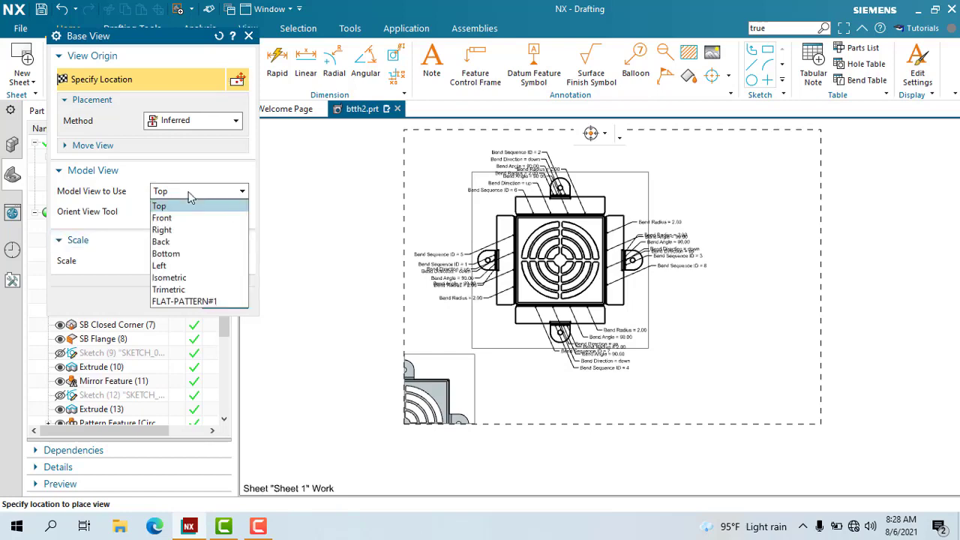
pyautogui.click(169, 277)
pyautogui.scroll(-3, 675, 360)
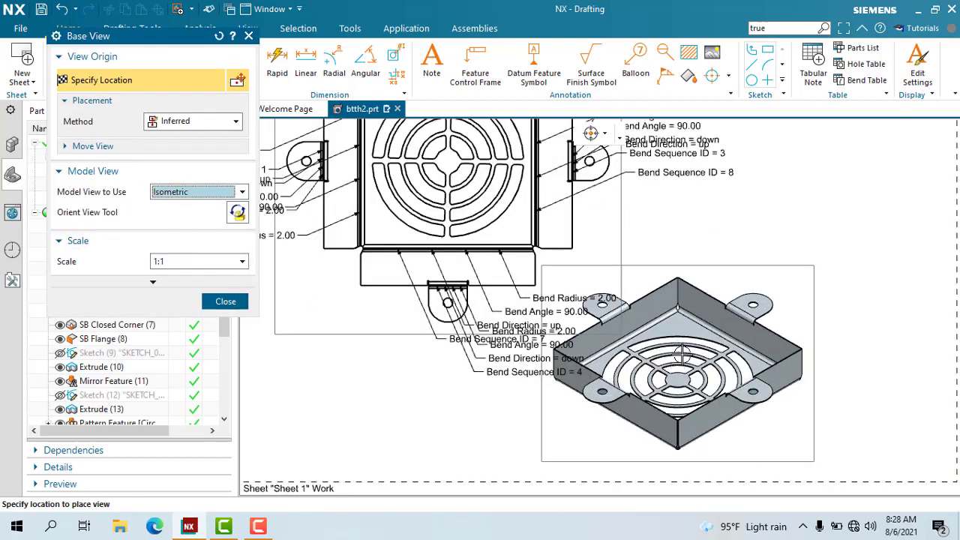
pyautogui.scroll(4, 757, 347)
pyautogui.scroll(-2, 750, 352)
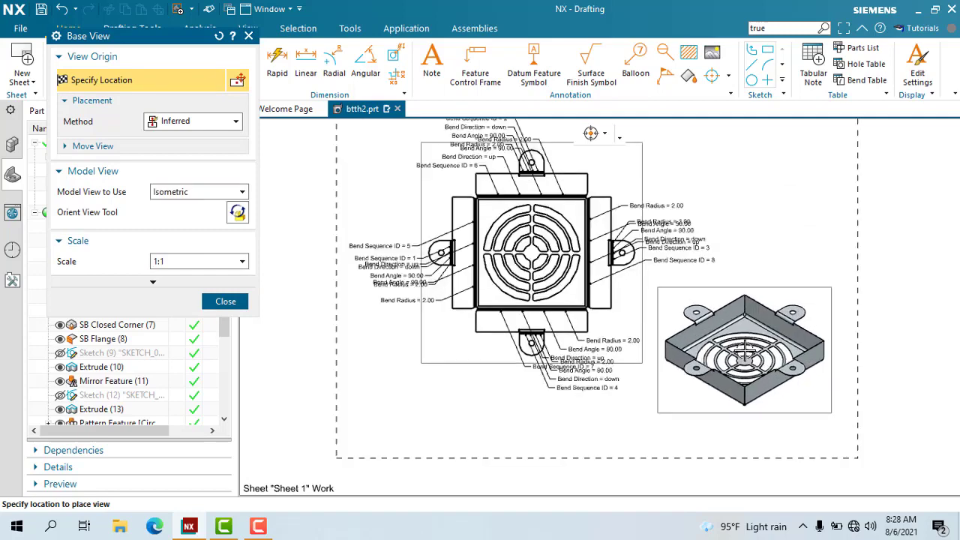
pyautogui.click(226, 301)
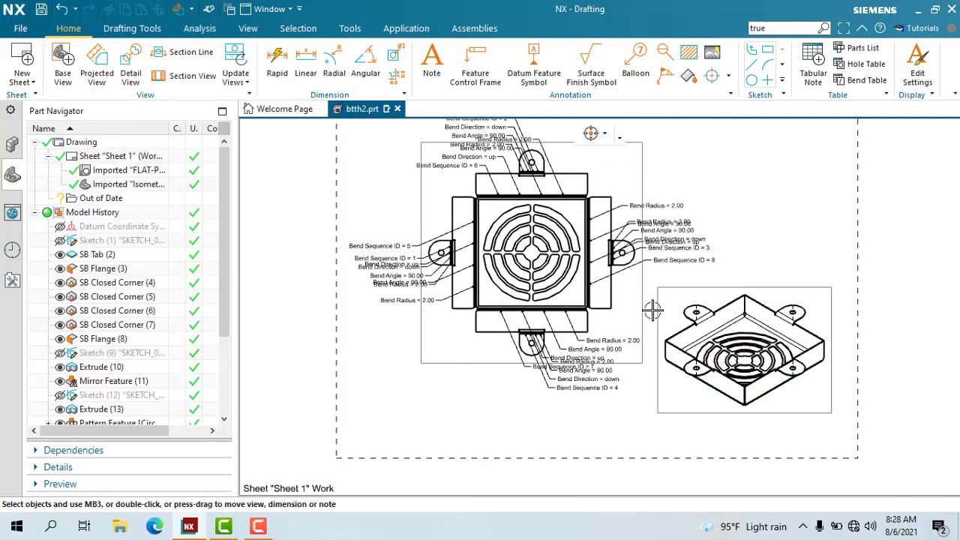
pyautogui.scroll(3, 535, 248)
pyautogui.scroll(-3, 536, 248)
pyautogui.scroll(3, 534, 255)
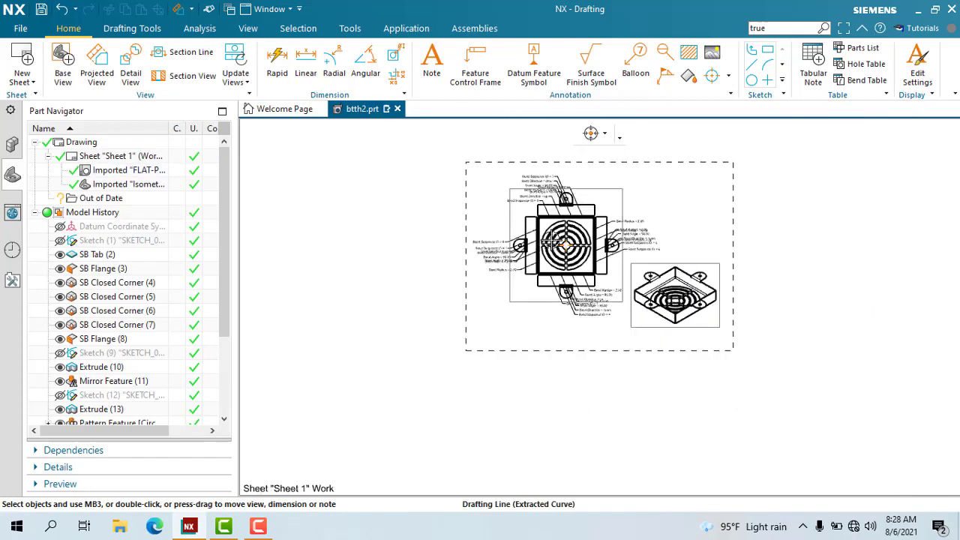
pyautogui.scroll(-2, 534, 265)
pyautogui.scroll(-3, 600, 253)
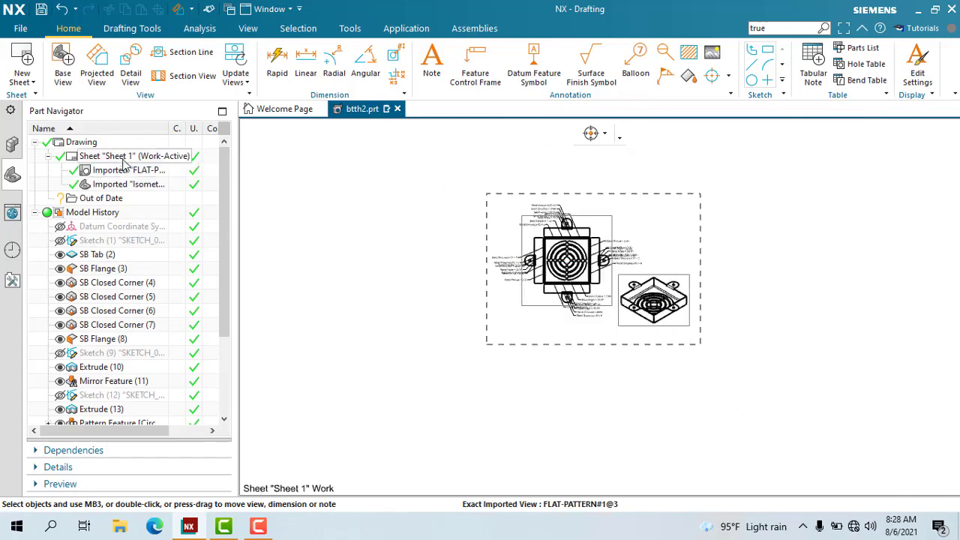
# Edit Sheet 1 to the A1 - 594 x 841 size.
pyautogui.rightClick(124, 159)
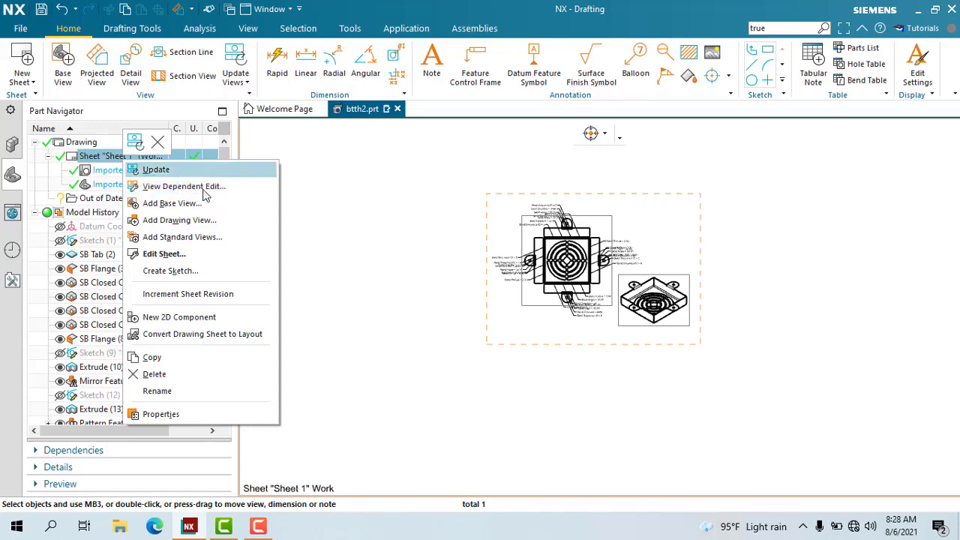
pyautogui.click(199, 255)
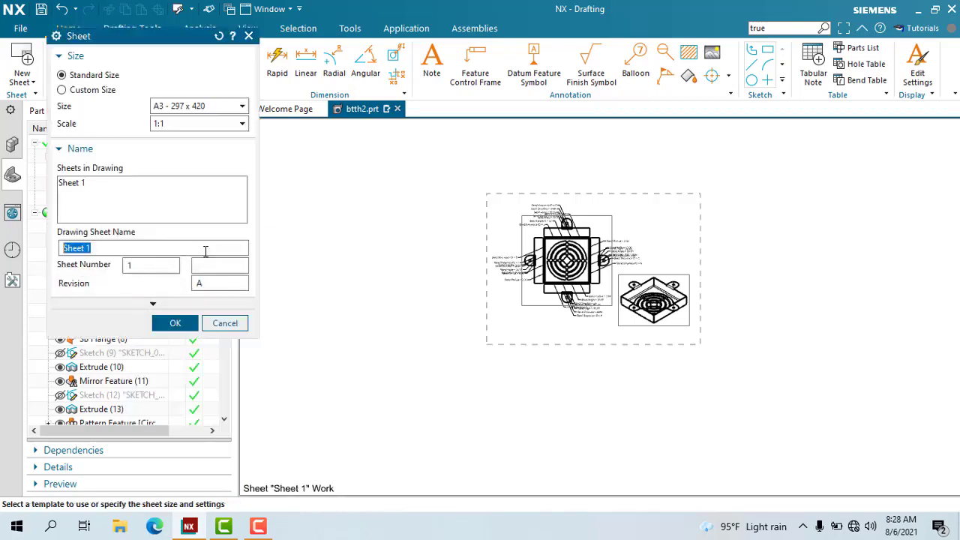
pyautogui.click(174, 109)
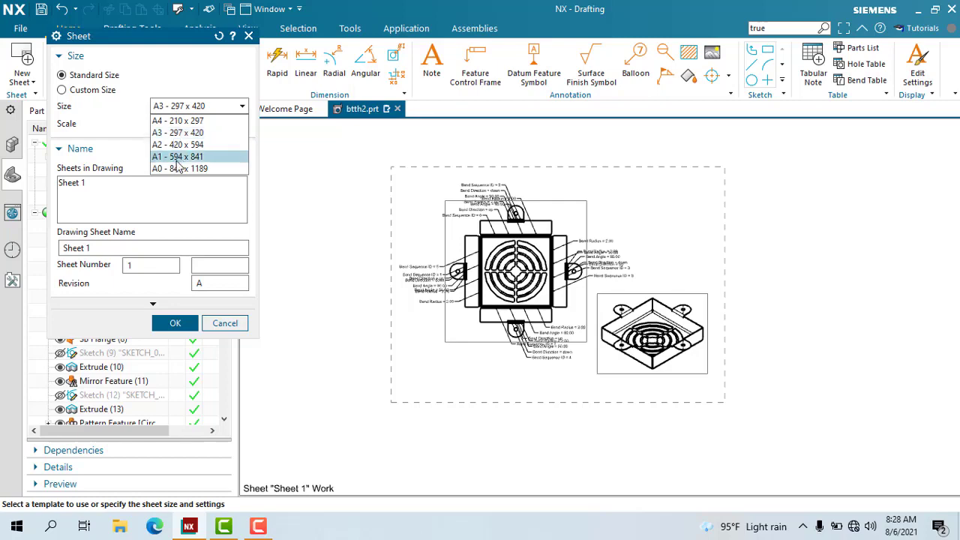
pyautogui.click(178, 157)
pyautogui.click(175, 324)
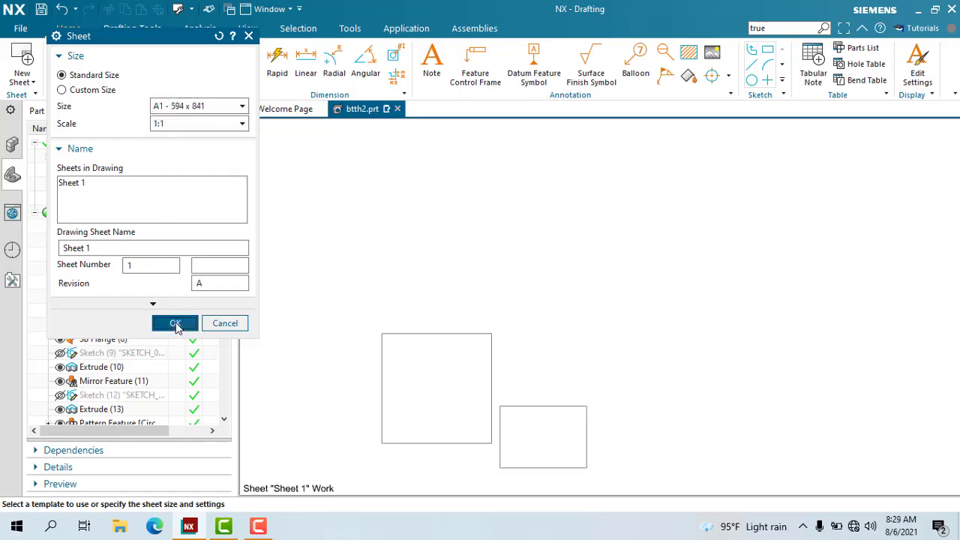
pyautogui.scroll(-3, 420, 330)
pyautogui.scroll(1, 429, 297)
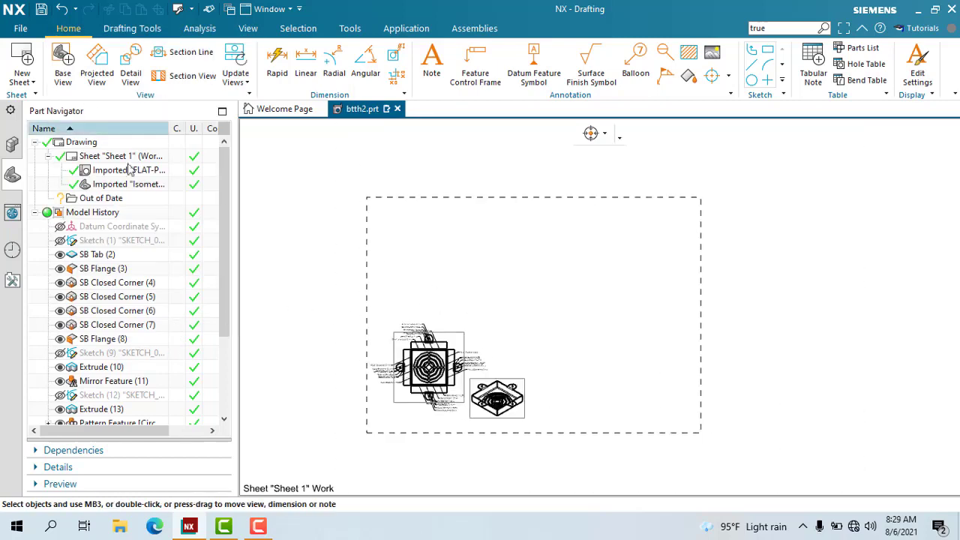
# Edit Sheet 1 again, changing it to A2 - 420 x 594.
pyautogui.rightClick(141, 159)
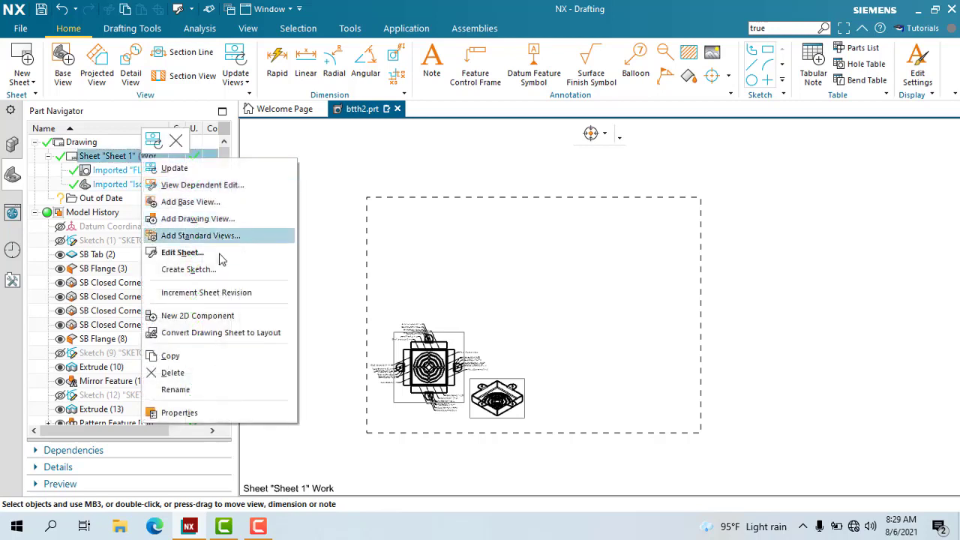
pyautogui.click(220, 255)
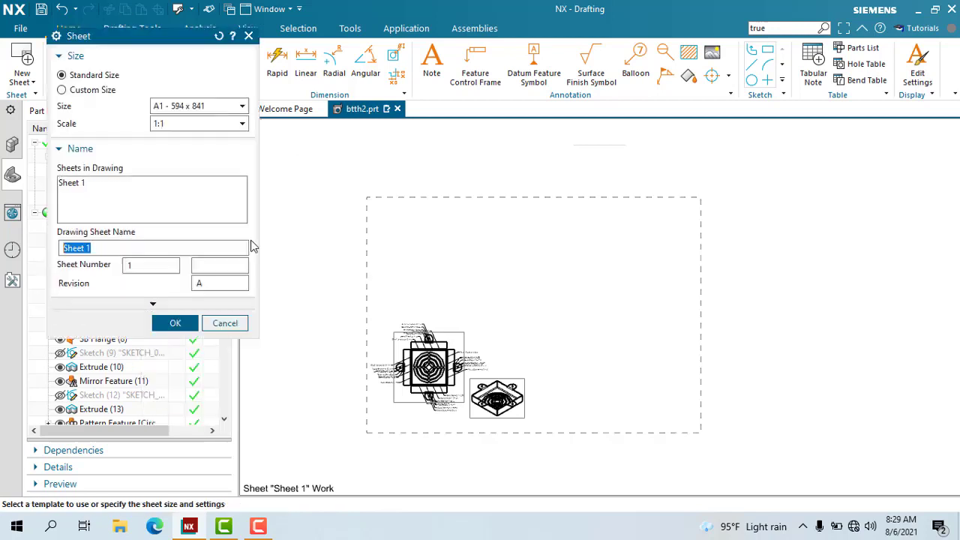
pyautogui.click(182, 108)
pyautogui.click(176, 133)
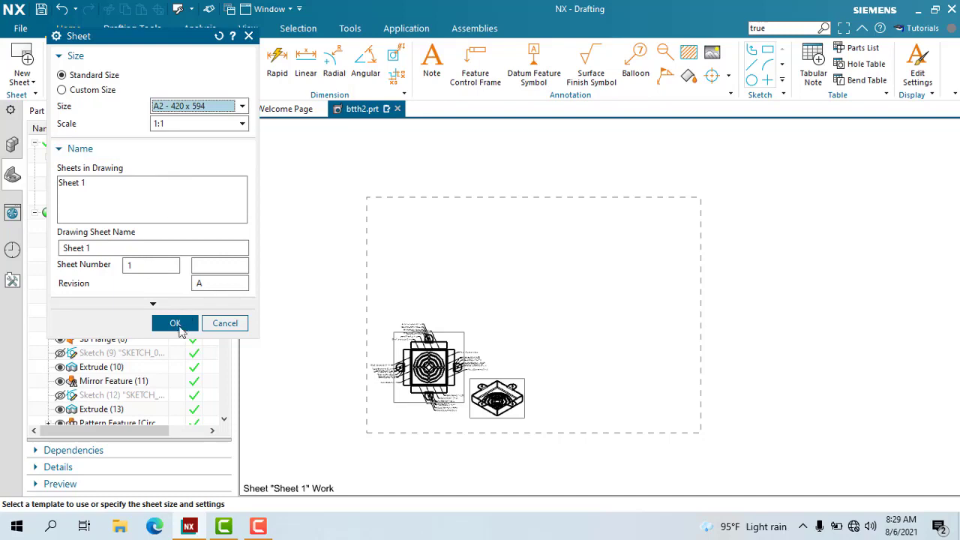
pyautogui.click(179, 330)
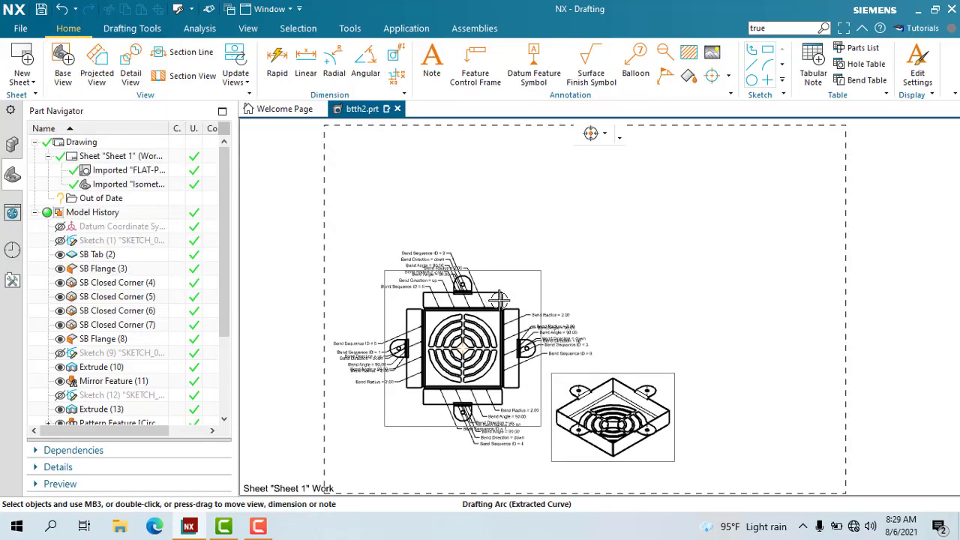
# Drag the flat-pattern view up toward the top of the sheet.
pyautogui.moveTo(539, 279); pyautogui.dragTo(570, 163)
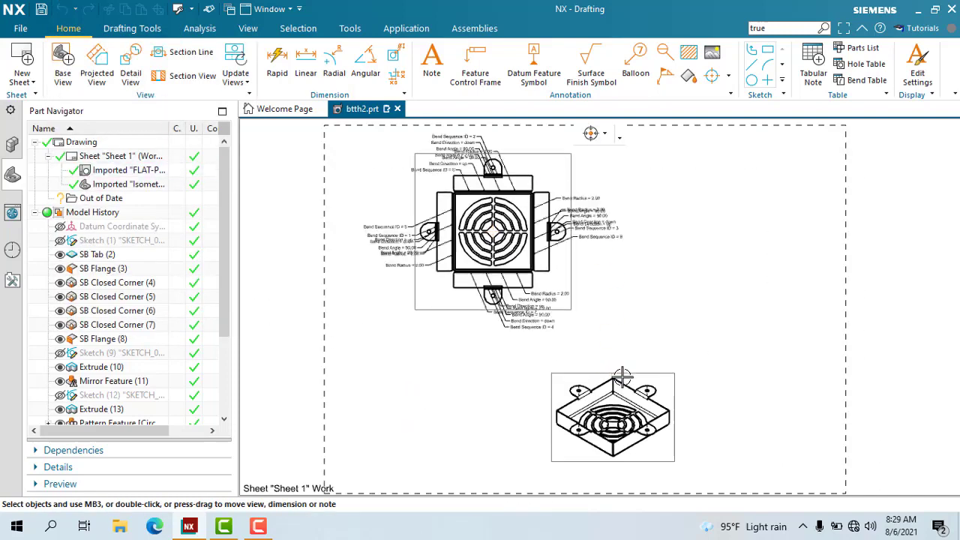
pyautogui.scroll(1, 663, 386)
pyautogui.scroll(3, 663, 387)
# Move the isometric view up beside the flat pattern and nudge it into position.
pyautogui.moveTo(682, 368); pyautogui.dragTo(873, 246)
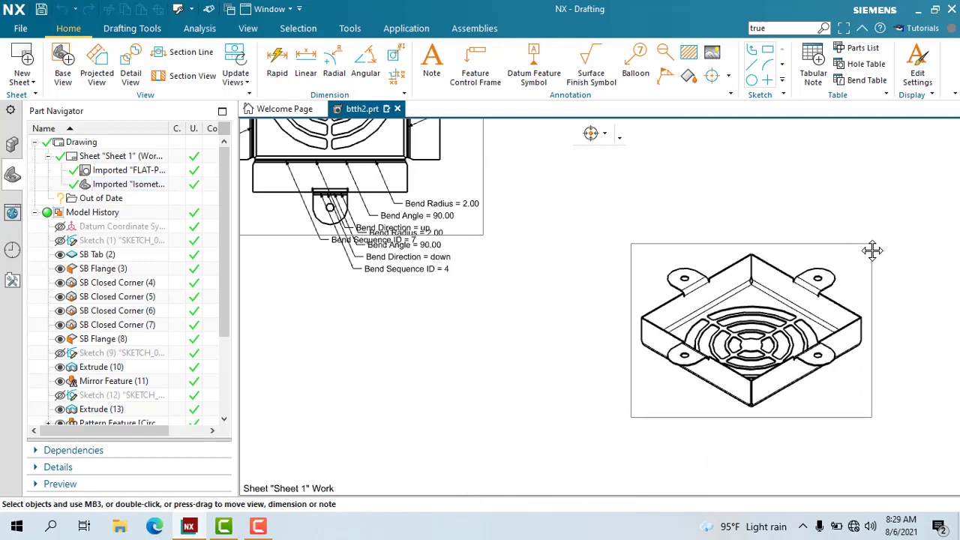
pyautogui.scroll(-4, 752, 372)
pyautogui.scroll(2, 562, 239)
pyautogui.scroll(-1, 562, 238)
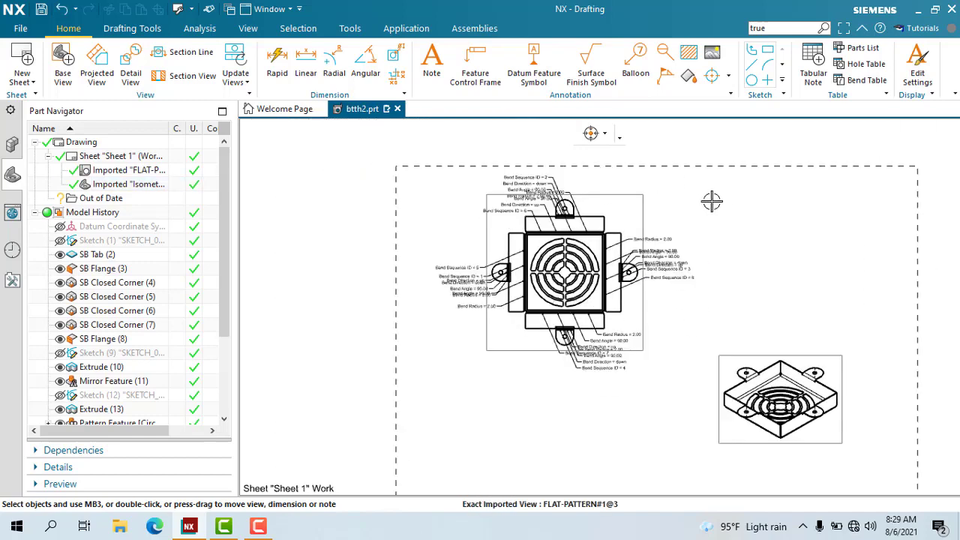
pyautogui.scroll(-3, 675, 199)
pyautogui.scroll(2, 690, 333)
pyautogui.scroll(2, 702, 368)
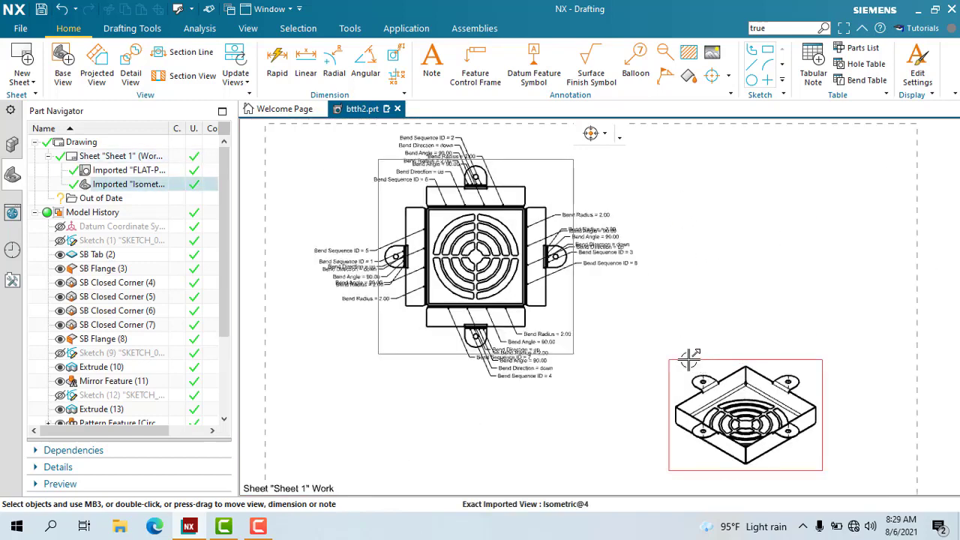
pyautogui.moveTo(689, 358); pyautogui.dragTo(673, 373)
pyautogui.scroll(4, 618, 421)
pyautogui.scroll(-2, 607, 397)
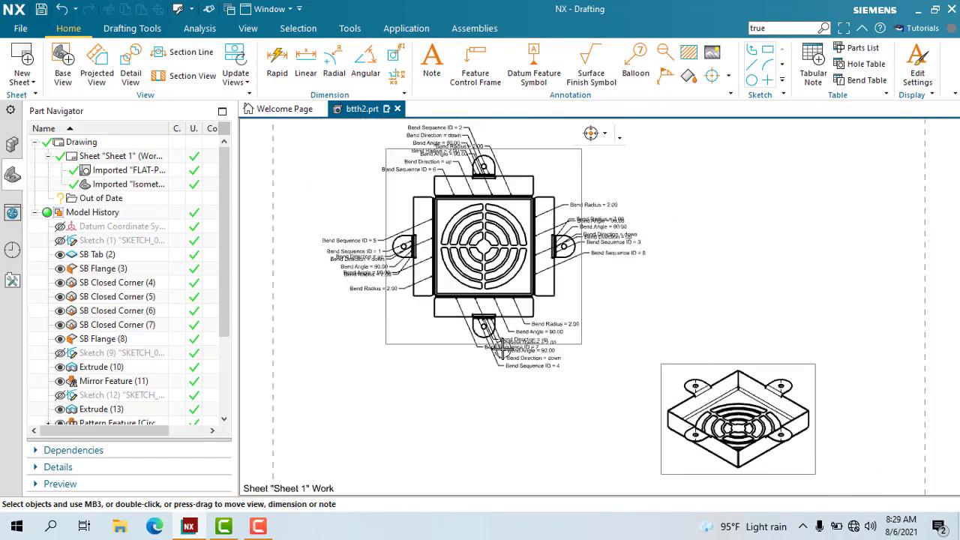
pyautogui.scroll(2, 518, 263)
pyautogui.scroll(-3, 507, 297)
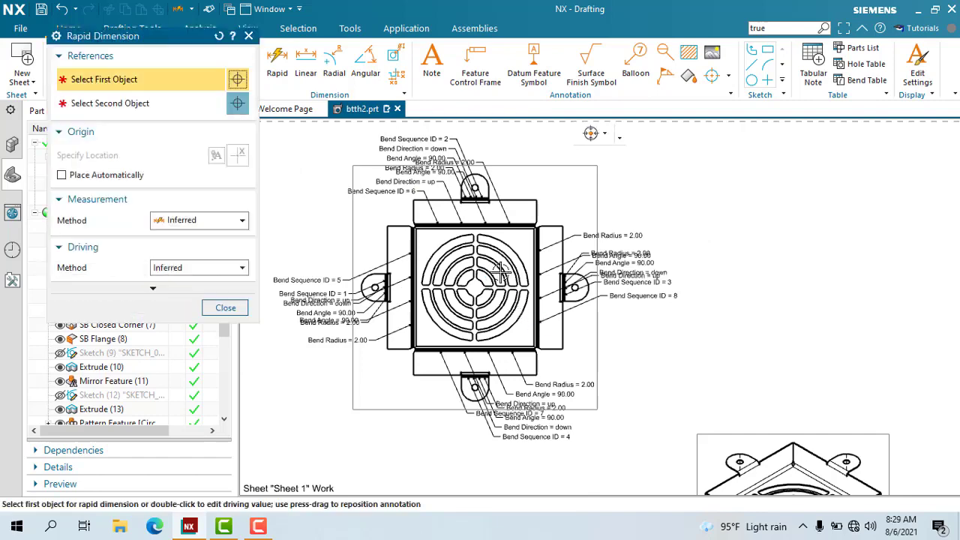
# Try an Inferred radial dimension on the inner arc, then cancel it.
pyautogui.scroll(5, 503, 285)
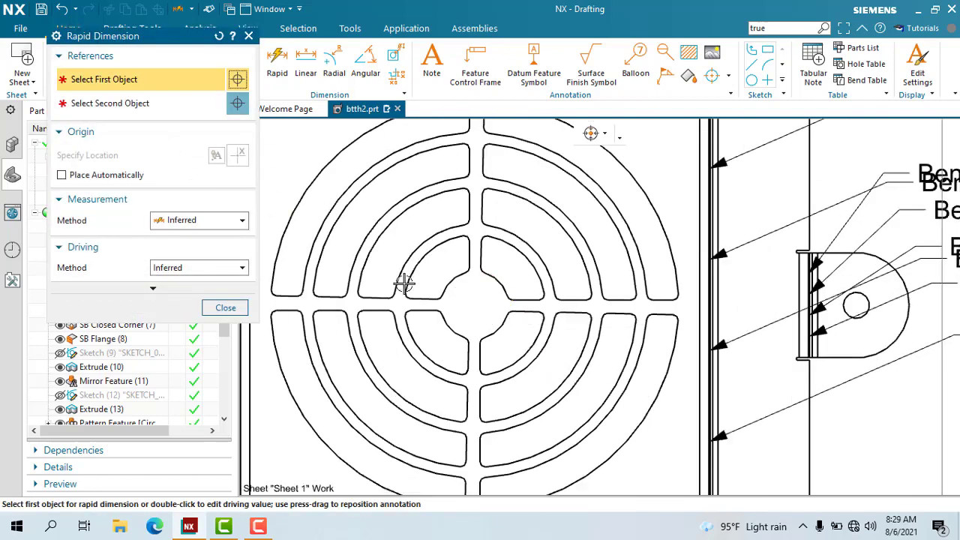
pyautogui.click(171, 231)
pyautogui.click(171, 231)
pyautogui.click(169, 275)
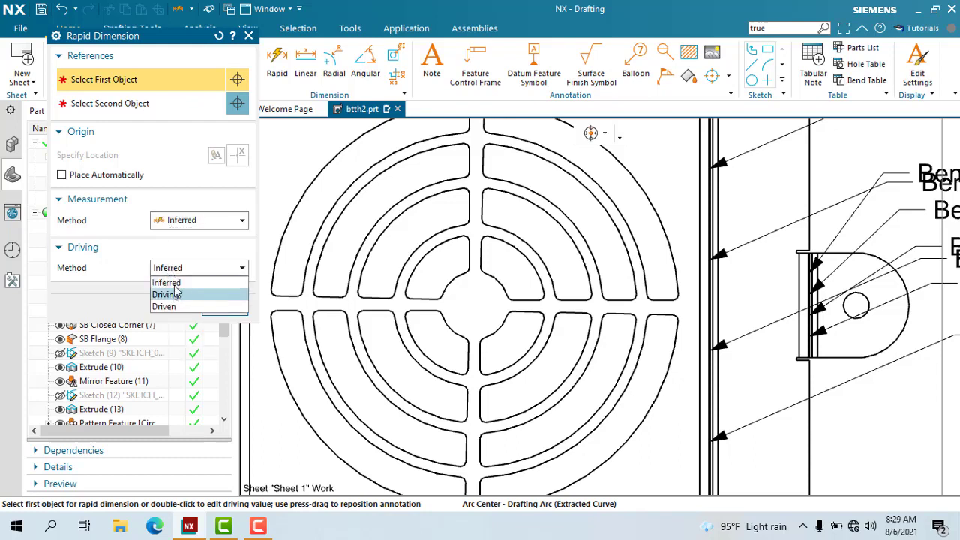
pyautogui.click(177, 270)
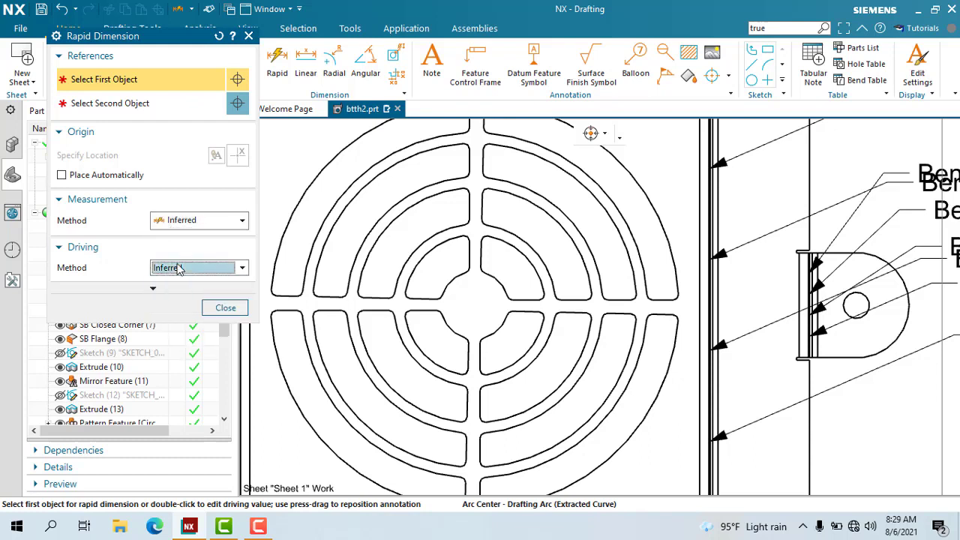
pyautogui.click(499, 281)
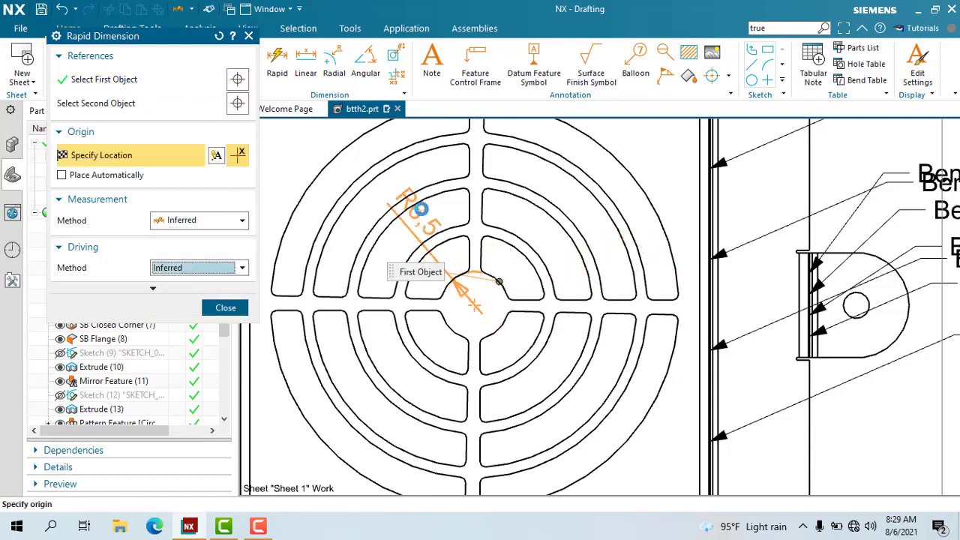
pyautogui.press('Escape')
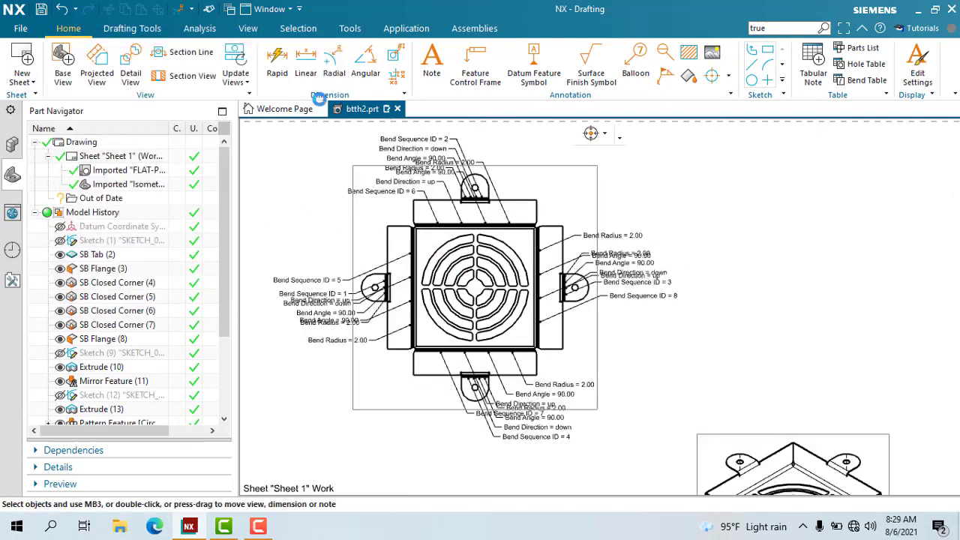
# Switch to Diametral measurement and place the Ø13 dimension on the central circle.
pyautogui.click(201, 197)
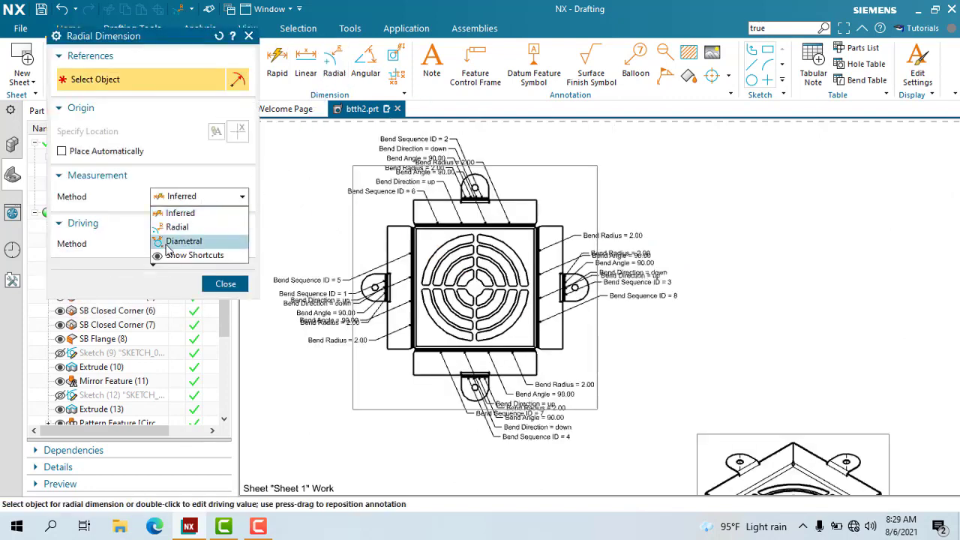
pyautogui.click(182, 241)
pyautogui.scroll(3, 465, 293)
pyautogui.scroll(1, 465, 293)
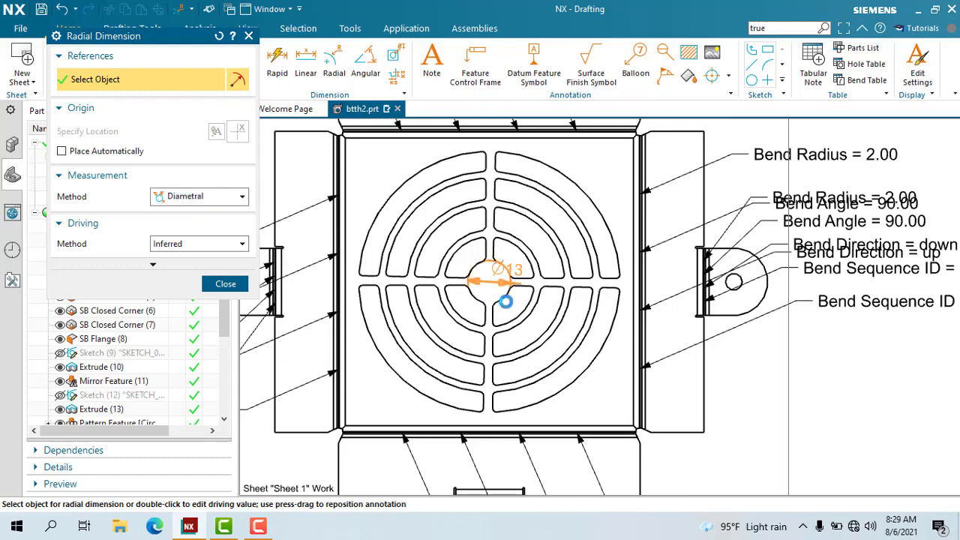
pyautogui.click(505, 300)
pyautogui.scroll(-3, 510, 300)
pyautogui.scroll(3, 670, 332)
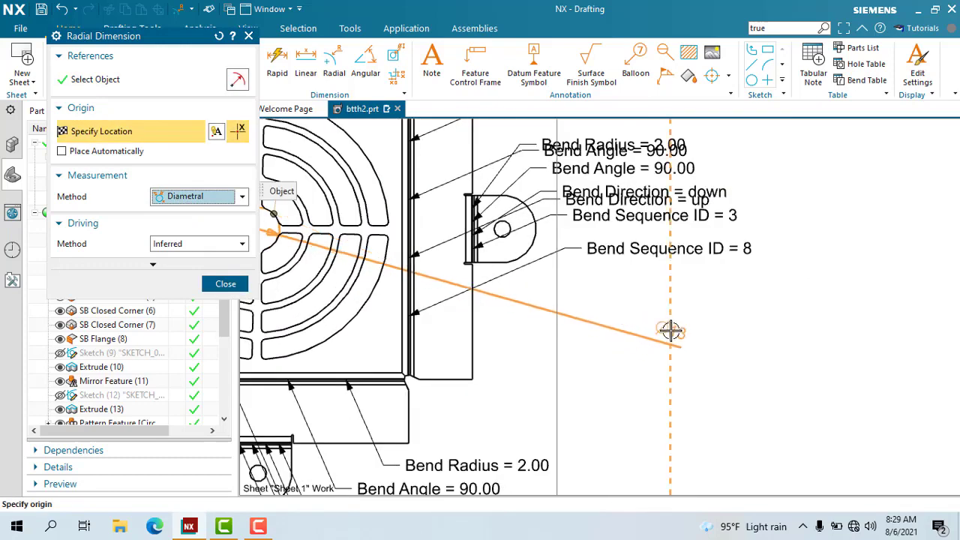
pyautogui.click(734, 334)
pyautogui.scroll(-3, 402, 306)
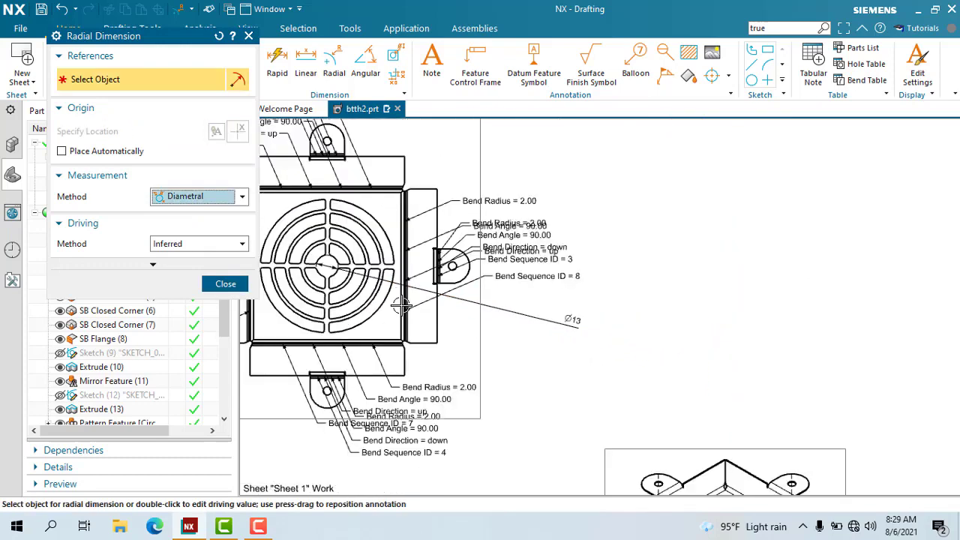
pyautogui.scroll(3, 351, 283)
# Dimension the remaining grille rings Ø31, Ø49, Ø66 and Ø78 to the right of the view.
pyautogui.click(328, 268)
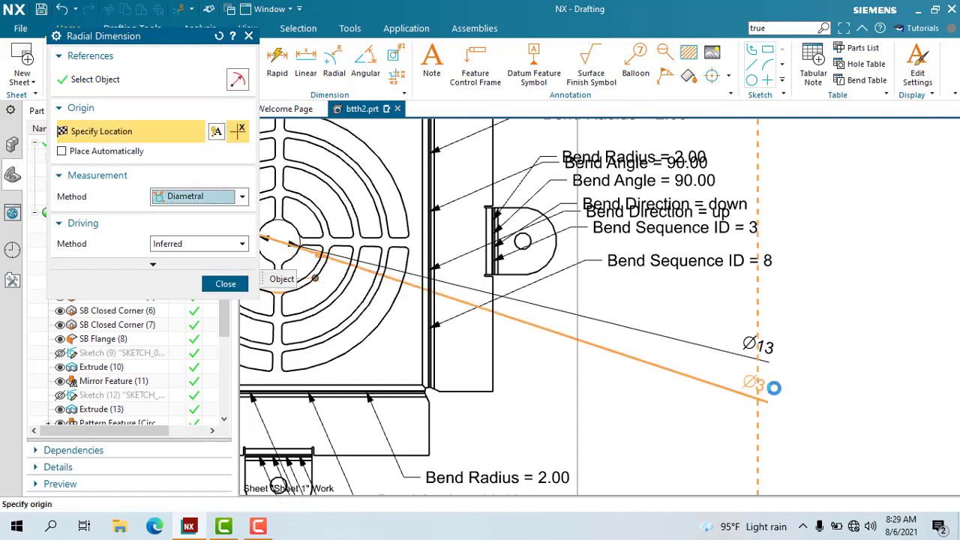
pyautogui.click(784, 396)
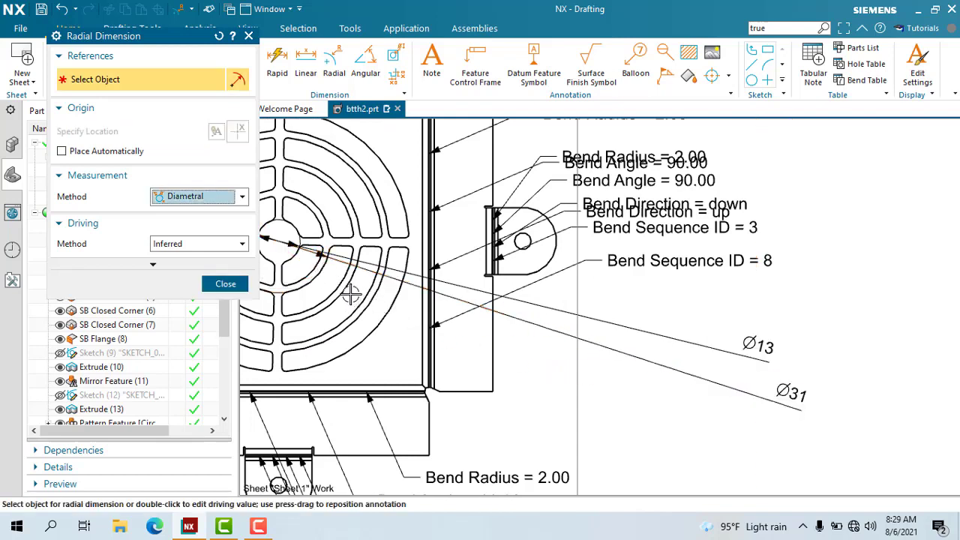
pyautogui.click(345, 294)
pyautogui.click(767, 429)
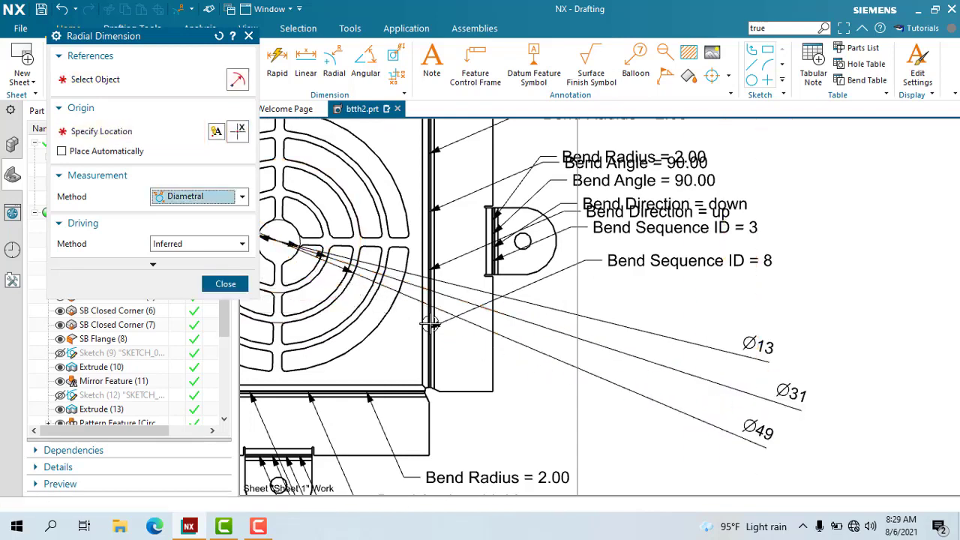
pyautogui.click(367, 303)
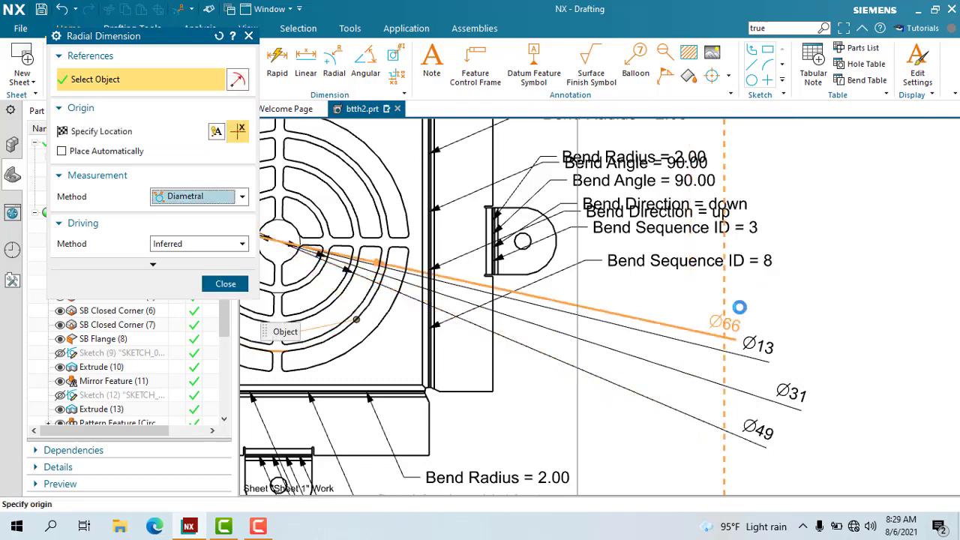
pyautogui.click(756, 300)
pyautogui.click(386, 311)
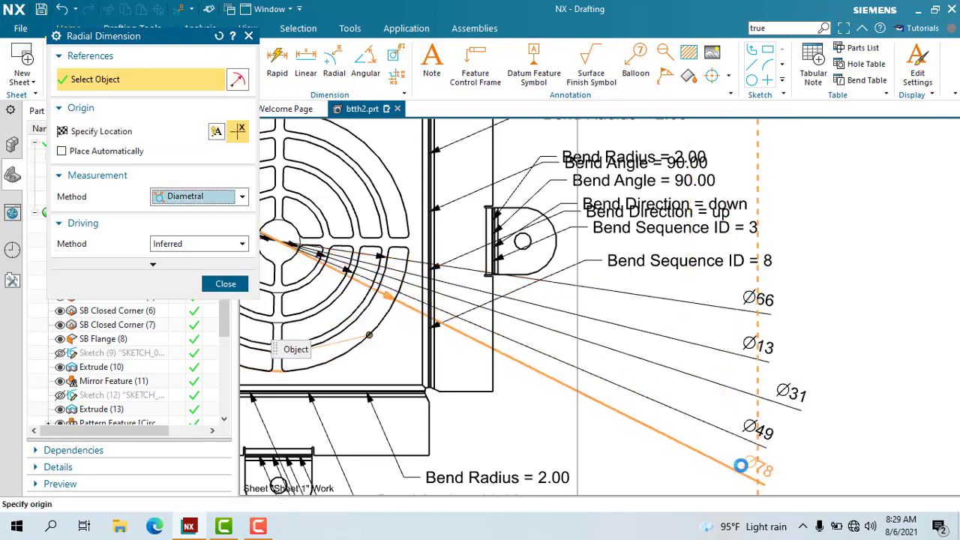
pyautogui.click(753, 466)
pyautogui.press('Escape')
pyautogui.scroll(-3, 721, 414)
pyautogui.scroll(-2, 600, 390)
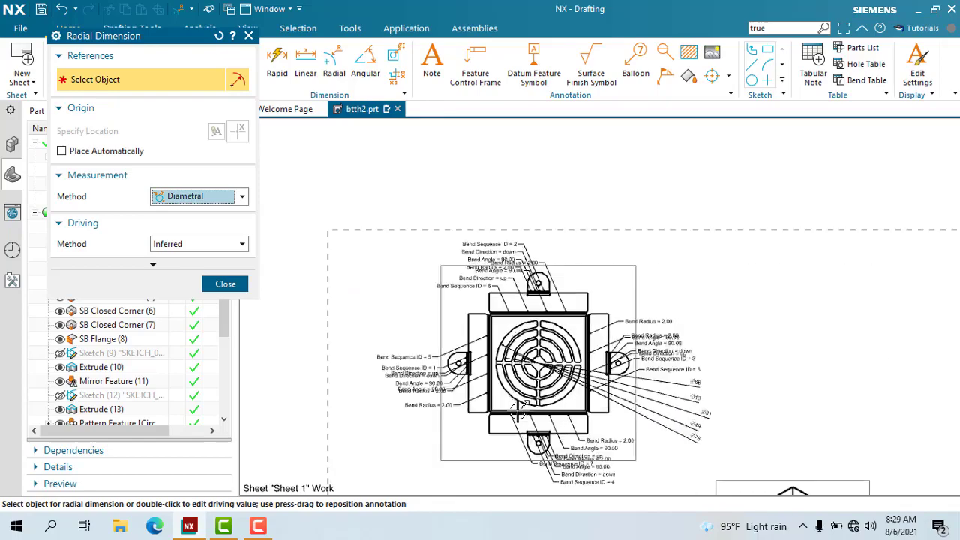
pyautogui.press('Escape')
pyautogui.scroll(3, 497, 378)
# Remove the Ø diameter dimensions from the flat-pattern view.
pyautogui.scroll(-4, 367, 289)
pyautogui.scroll(-1, 398, 243)
pyautogui.scroll(3, 441, 265)
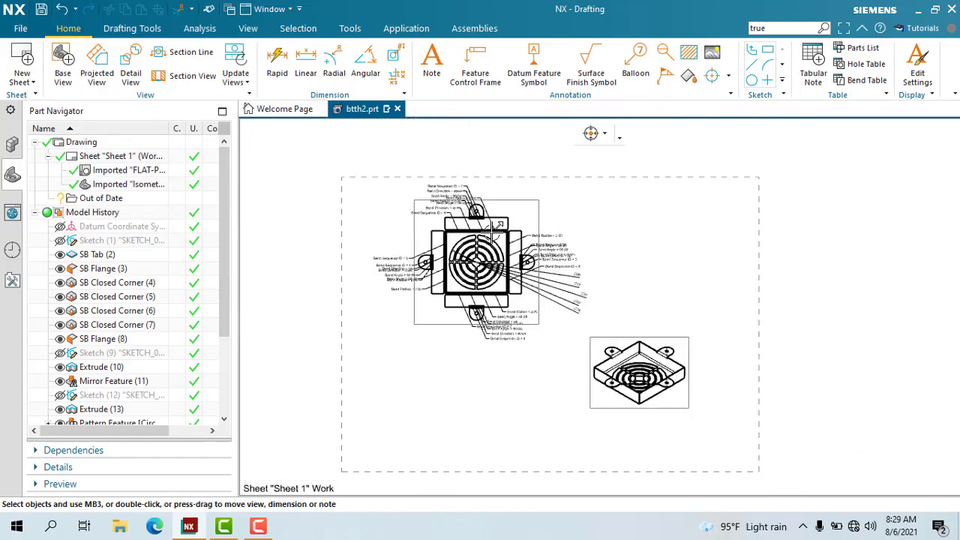
pyautogui.scroll(-3, 492, 231)
pyautogui.scroll(3, 422, 264)
pyautogui.scroll(-3, 474, 258)
pyautogui.scroll(-3, 612, 330)
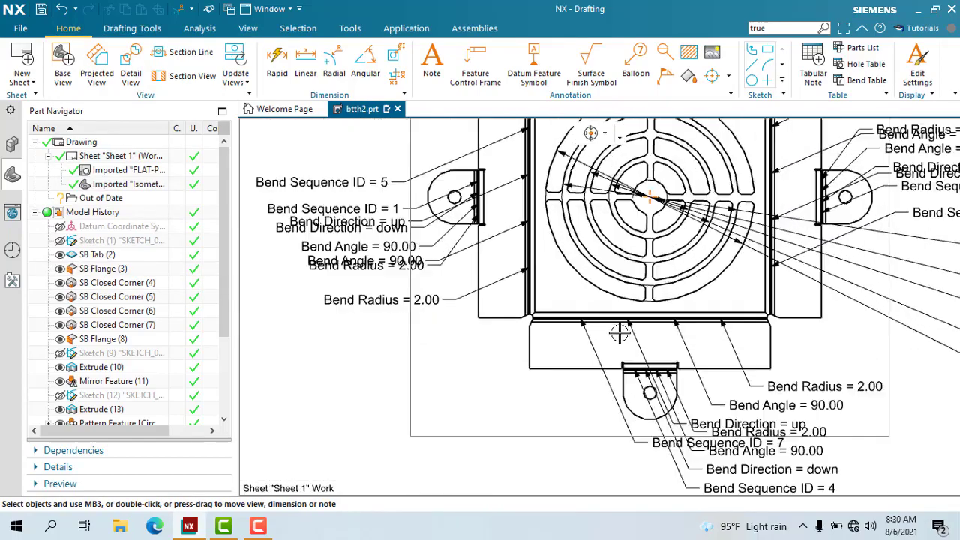
pyautogui.scroll(5, 578, 326)
pyautogui.scroll(-1, 556, 341)
pyautogui.scroll(3, 555, 390)
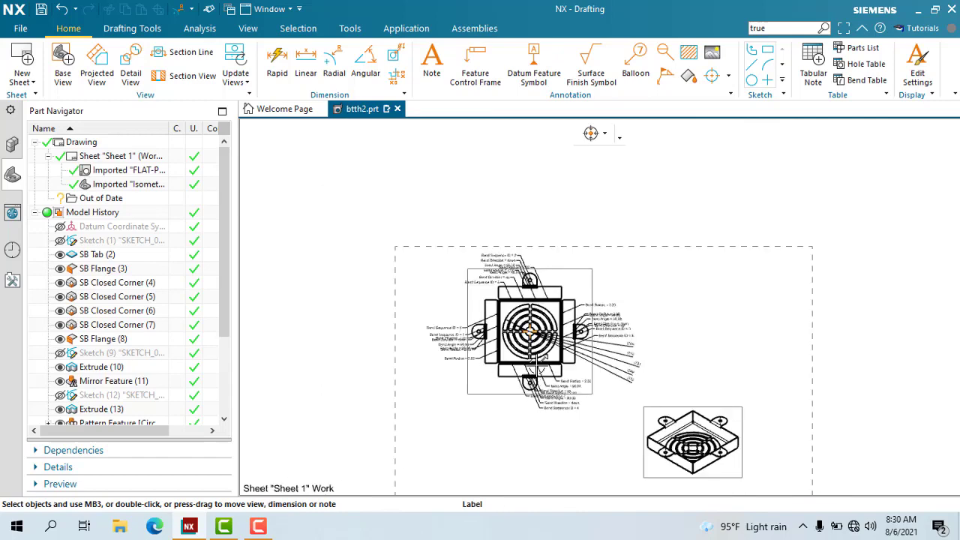
pyautogui.scroll(-3, 641, 320)
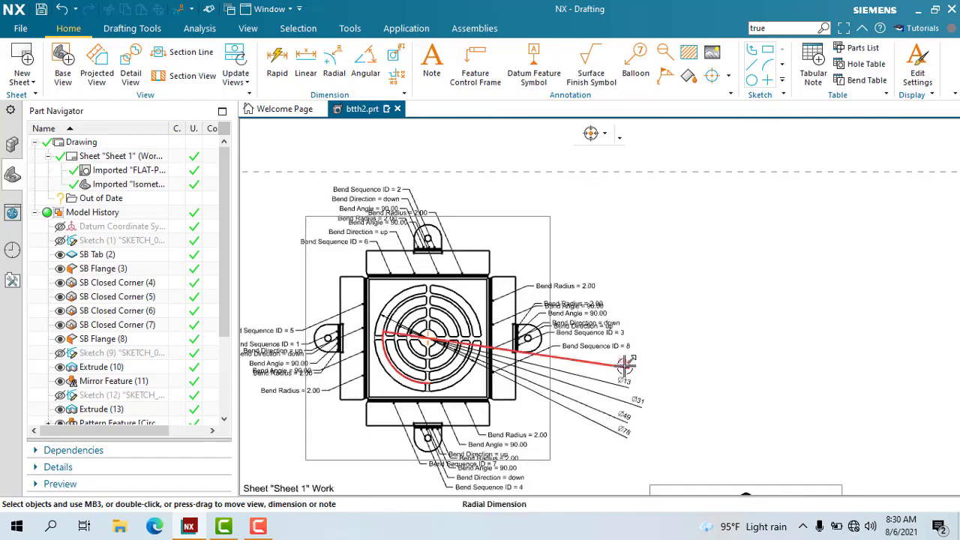
pyautogui.press('Escape')
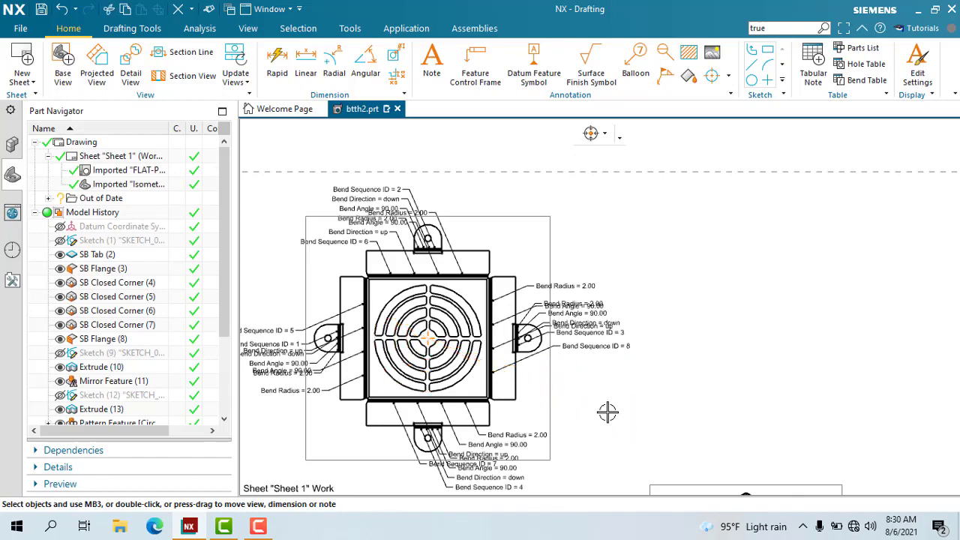
# Restack the right tab's Bend Radius = 2.00 and Bend Angle = 90.00 notes on separate lines.
pyautogui.scroll(-3, 559, 336)
pyautogui.moveTo(615, 396); pyautogui.dragTo(580, 353)
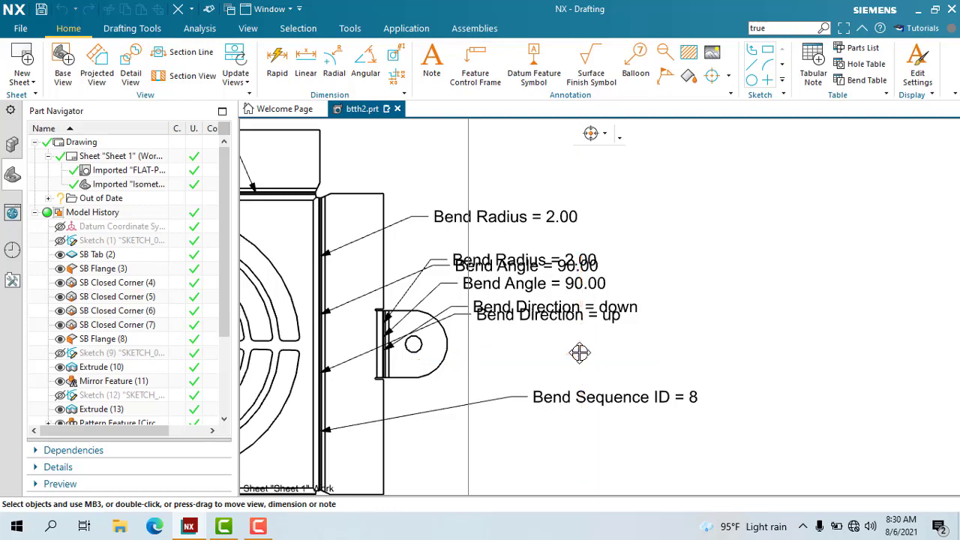
pyautogui.scroll(-1, 516, 295)
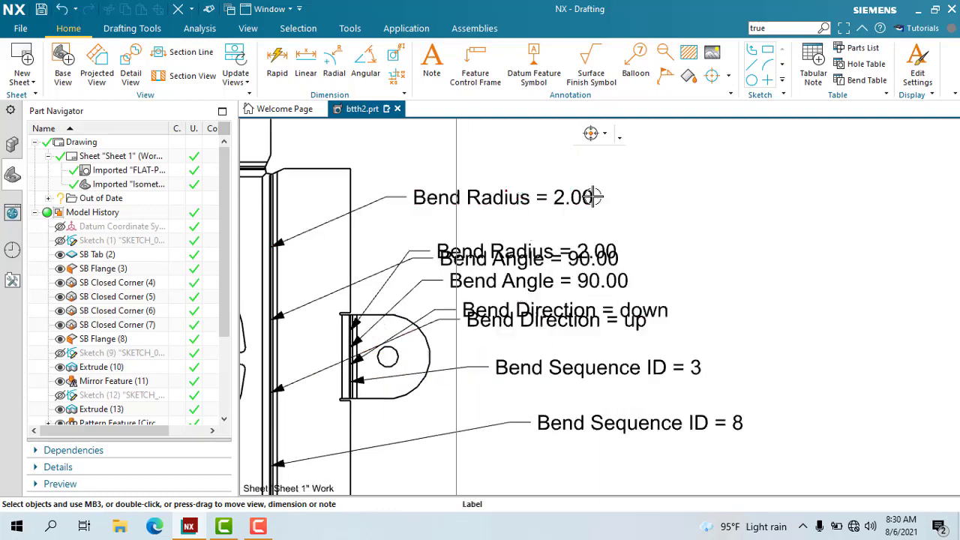
pyautogui.moveTo(530, 198); pyautogui.dragTo(607, 166)
pyautogui.moveTo(525, 253); pyautogui.dragTo(596, 203)
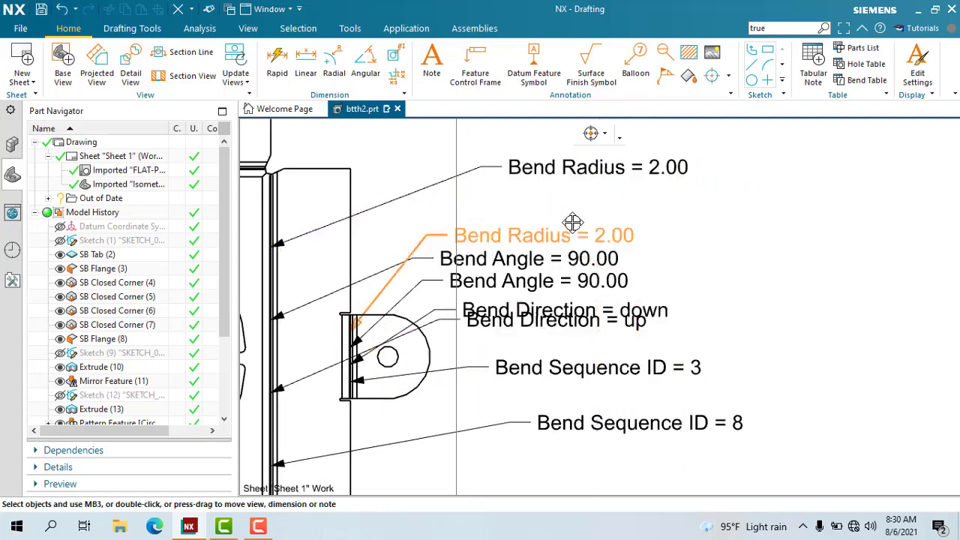
pyautogui.moveTo(492, 258); pyautogui.dragTo(606, 240)
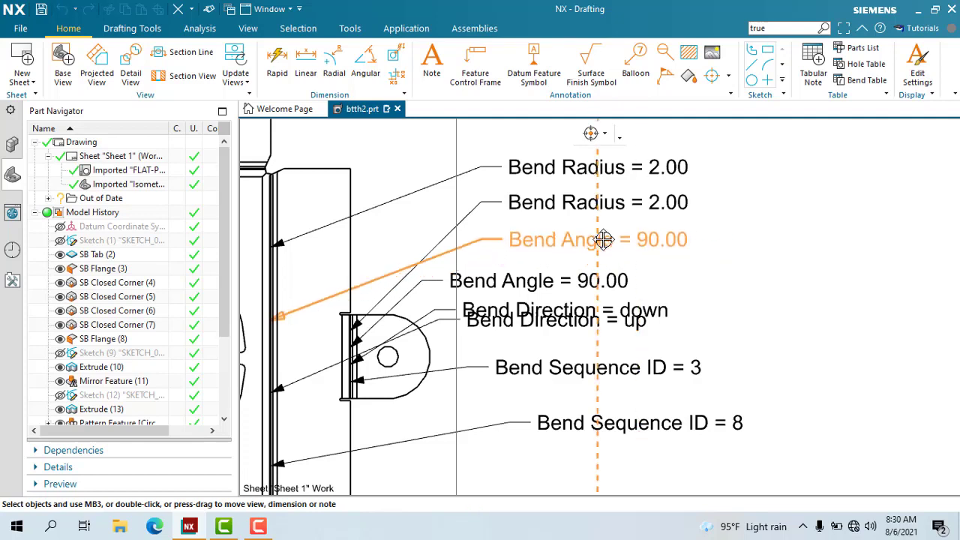
pyautogui.moveTo(525, 281); pyautogui.dragTo(584, 277)
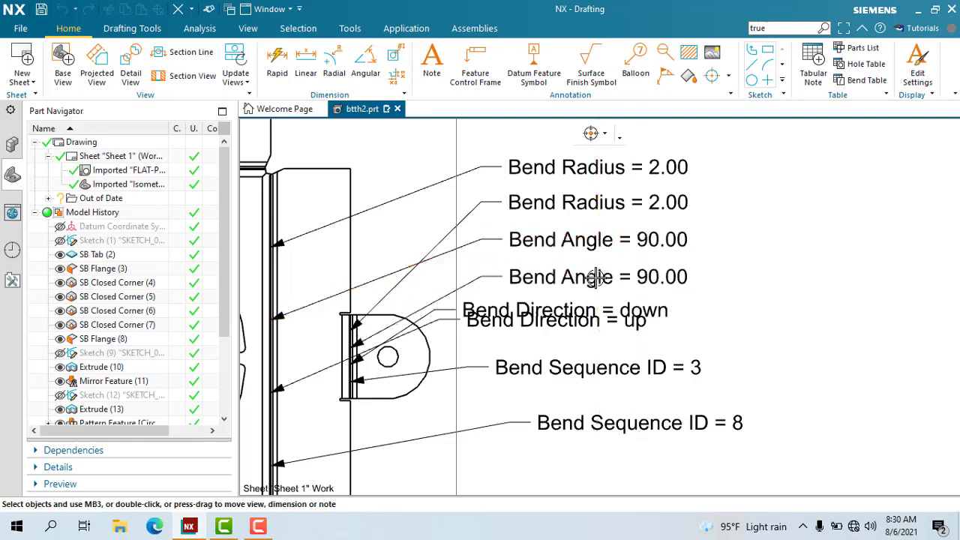
# Separate and align the Bend Direction up/down notes, with Bend Sequence ID = 8 beneath.
pyautogui.moveTo(538, 320)
pyautogui.mouseDown()
pyautogui.moveTo(579, 339)
pyautogui.moveTo(581, 307)
pyautogui.mouseUp()
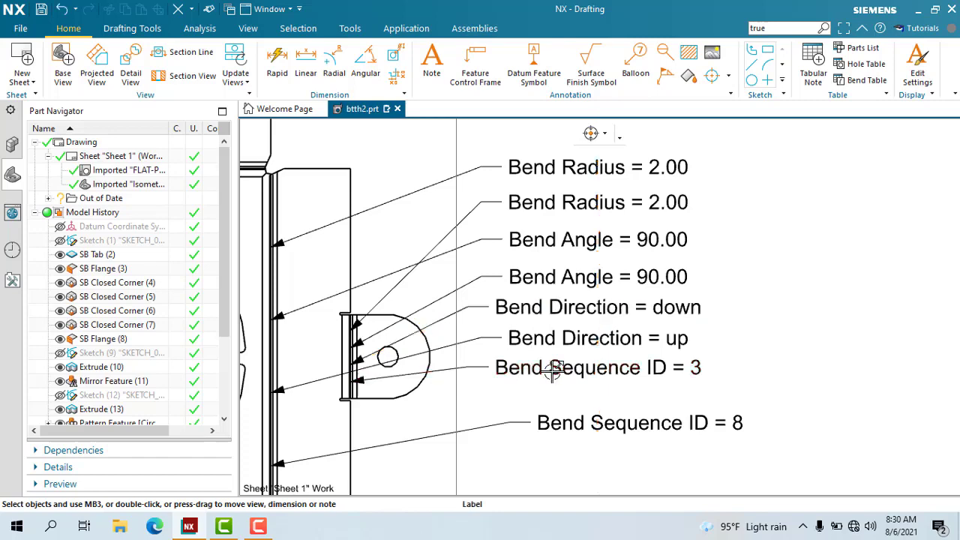
pyautogui.moveTo(563, 367)
pyautogui.mouseDown()
pyautogui.moveTo(593, 378)
pyautogui.moveTo(530, 342)
pyautogui.mouseUp()
pyautogui.moveTo(496, 356); pyautogui.dragTo(486, 330, button='middle')
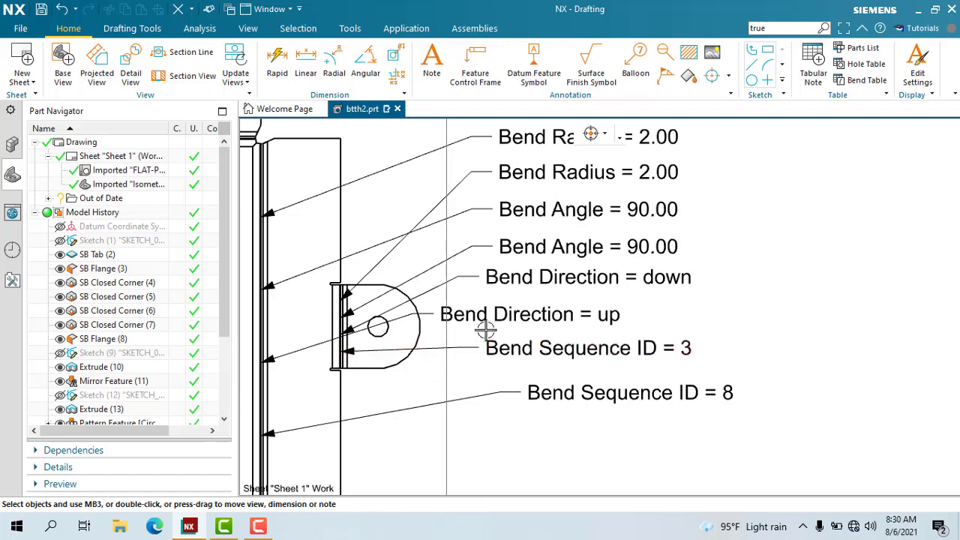
pyautogui.moveTo(506, 315); pyautogui.dragTo(564, 317)
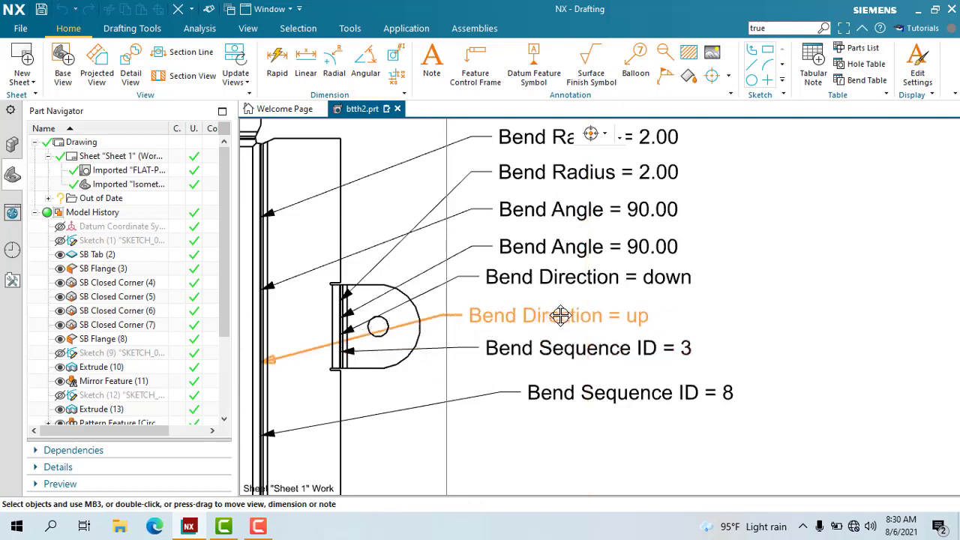
pyautogui.moveTo(562, 279); pyautogui.dragTo(561, 283)
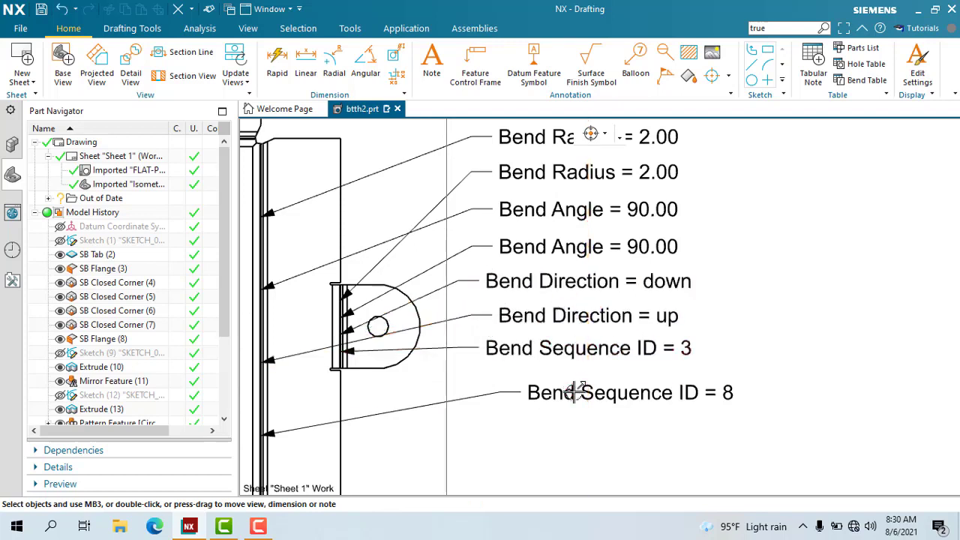
pyautogui.moveTo(536, 392); pyautogui.dragTo(589, 402)
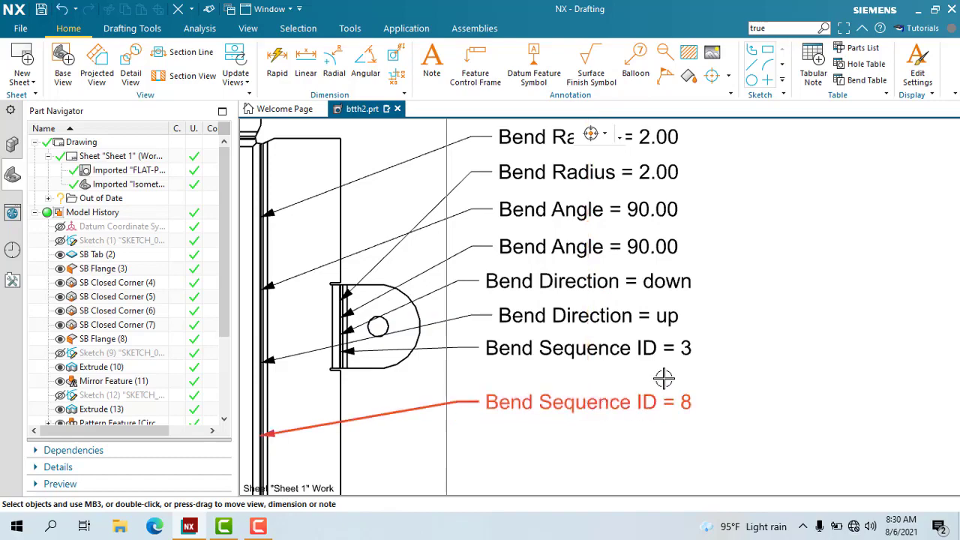
# Move the lower tab's Bend Radius, Bend Angle, Bend Direction and Sequence ID 4 notes down-right.
pyautogui.scroll(-6, 556, 334)
pyautogui.scroll(3, 559, 330)
pyautogui.scroll(3, 568, 388)
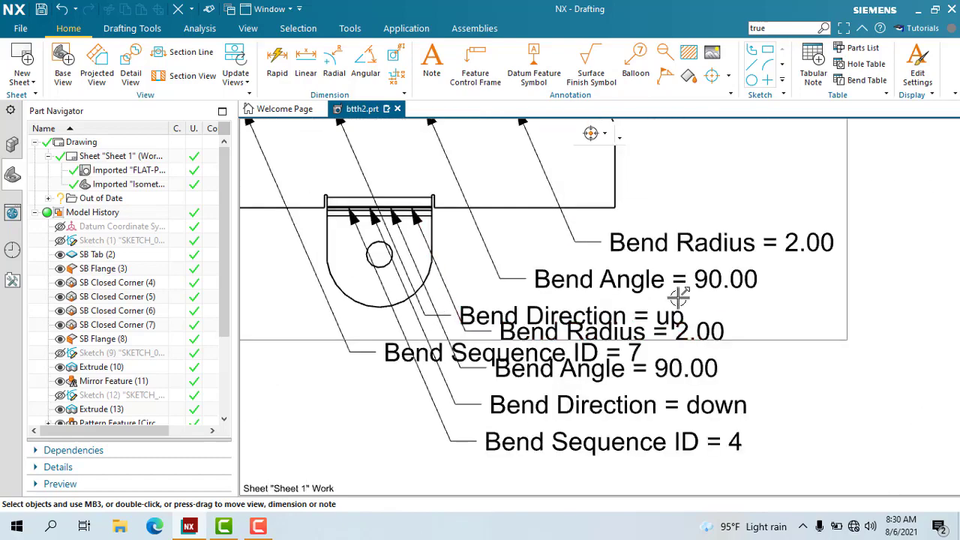
pyautogui.scroll(1, 604, 337)
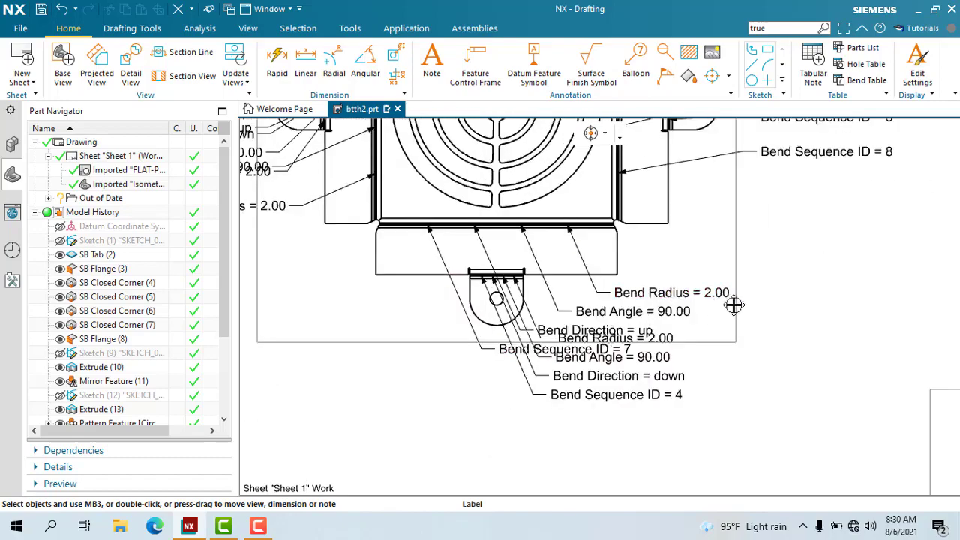
pyautogui.moveTo(735, 305); pyautogui.dragTo(799, 309)
pyautogui.moveTo(633, 311); pyautogui.dragTo(794, 366)
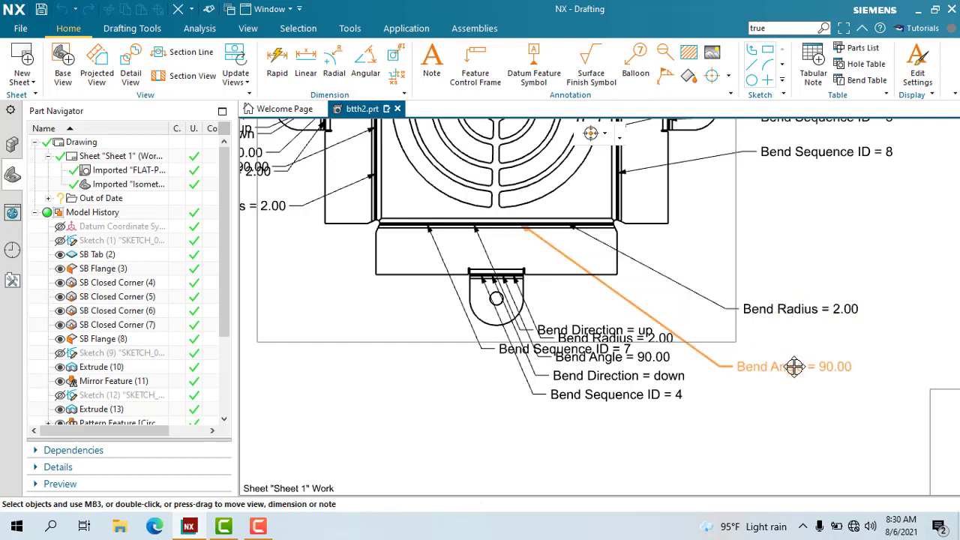
pyautogui.moveTo(576, 395); pyautogui.dragTo(504, 460)
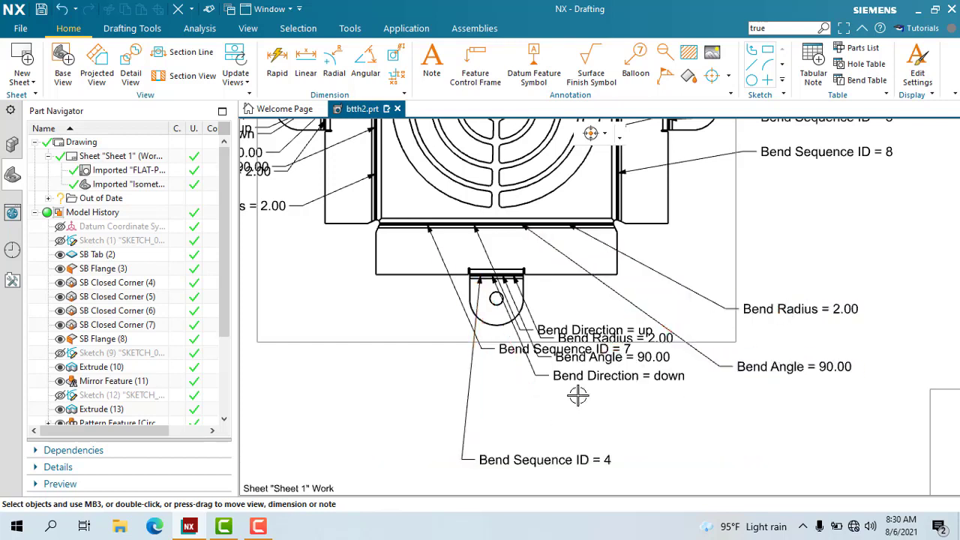
pyautogui.moveTo(556, 376)
pyautogui.mouseDown()
pyautogui.moveTo(735, 407)
pyautogui.moveTo(702, 433)
pyautogui.moveTo(583, 433)
pyautogui.mouseUp()
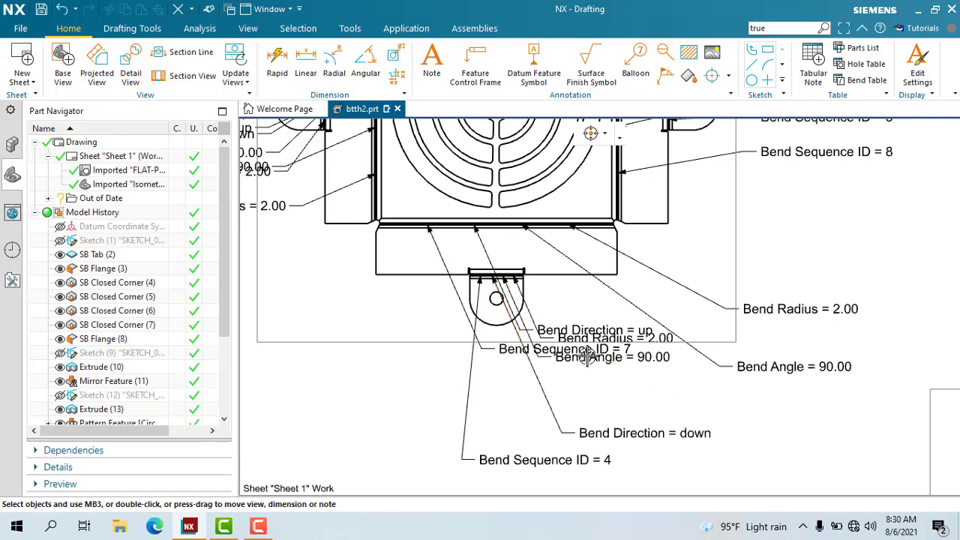
pyautogui.moveTo(603, 328)
pyautogui.mouseDown()
pyautogui.moveTo(832, 408)
pyautogui.moveTo(750, 392)
pyautogui.moveTo(793, 401)
pyautogui.moveTo(781, 397)
pyautogui.mouseUp()
pyautogui.moveTo(600, 339)
pyautogui.mouseDown()
pyautogui.moveTo(562, 356)
pyautogui.moveTo(793, 429)
pyautogui.moveTo(798, 412)
pyautogui.mouseUp()
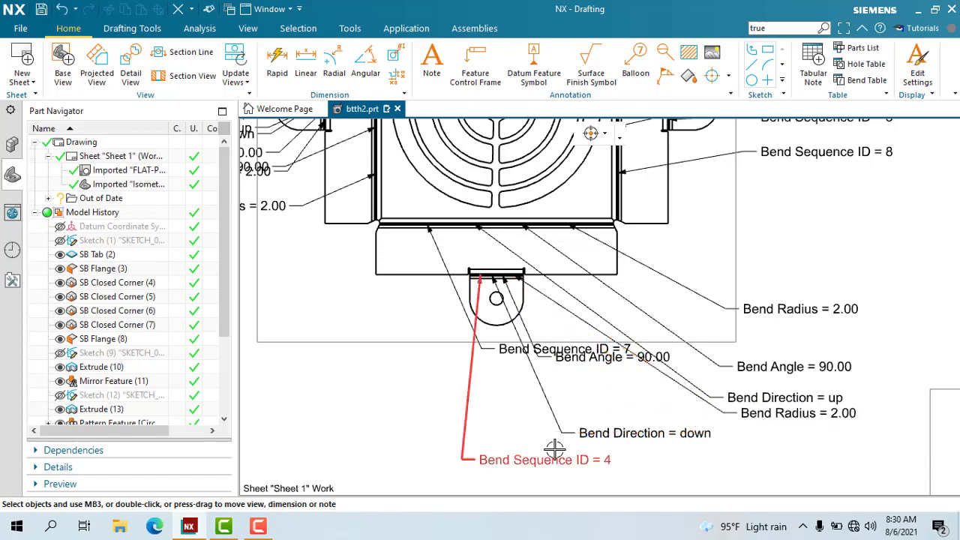
# Align the remaining notes into a stepped column, Bend Sequence ID = 7 lowest.
pyautogui.scroll(-3, 615, 435)
pyautogui.scroll(3, 626, 393)
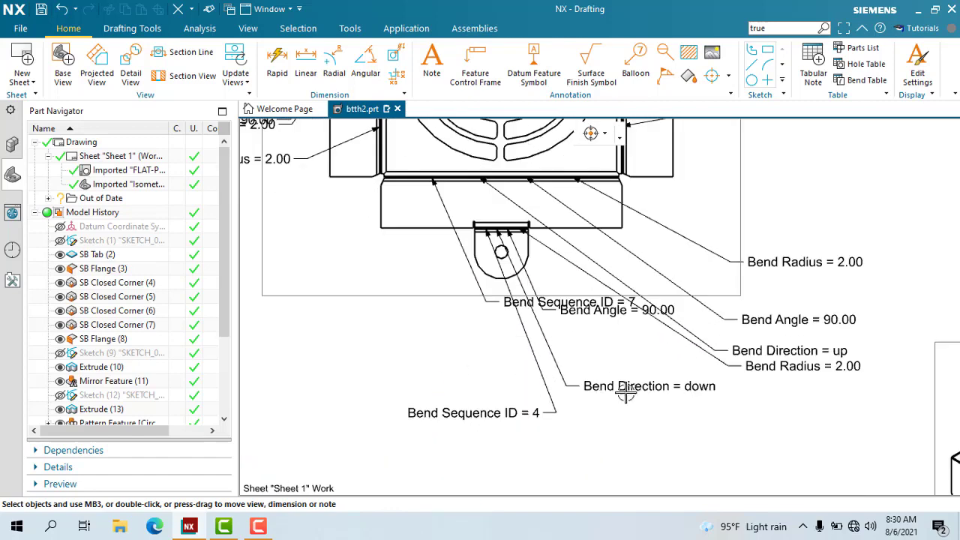
pyautogui.moveTo(626, 393); pyautogui.dragTo(555, 437)
pyautogui.moveTo(594, 311)
pyautogui.mouseDown()
pyautogui.moveTo(669, 448)
pyautogui.moveTo(725, 445)
pyautogui.moveTo(739, 389)
pyautogui.mouseUp()
pyautogui.moveTo(574, 307)
pyautogui.mouseDown()
pyautogui.moveTo(618, 388)
pyautogui.moveTo(542, 339)
pyautogui.moveTo(388, 386)
pyautogui.moveTo(373, 355)
pyautogui.mouseUp()
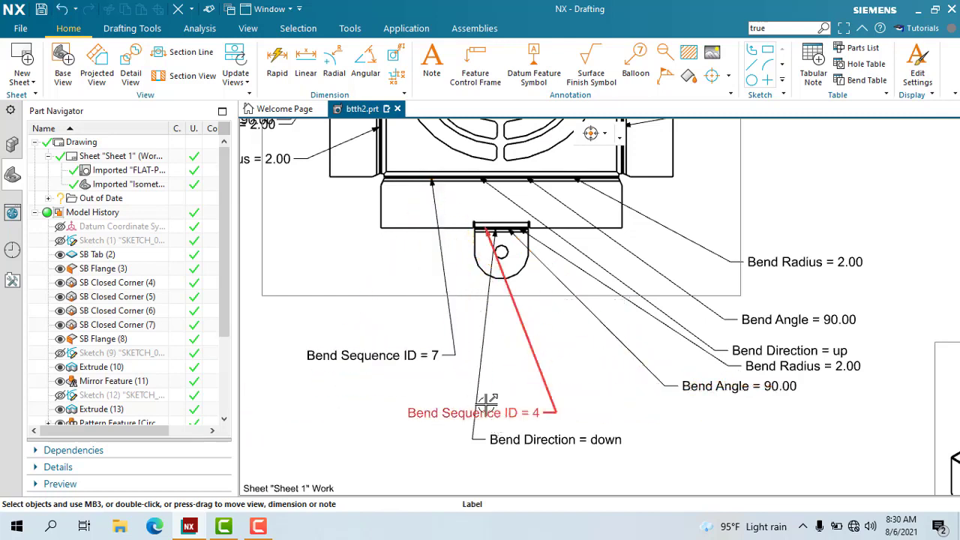
pyautogui.moveTo(445, 412)
pyautogui.mouseDown()
pyautogui.moveTo(553, 410)
pyautogui.moveTo(675, 434)
pyautogui.moveTo(743, 409)
pyautogui.mouseUp()
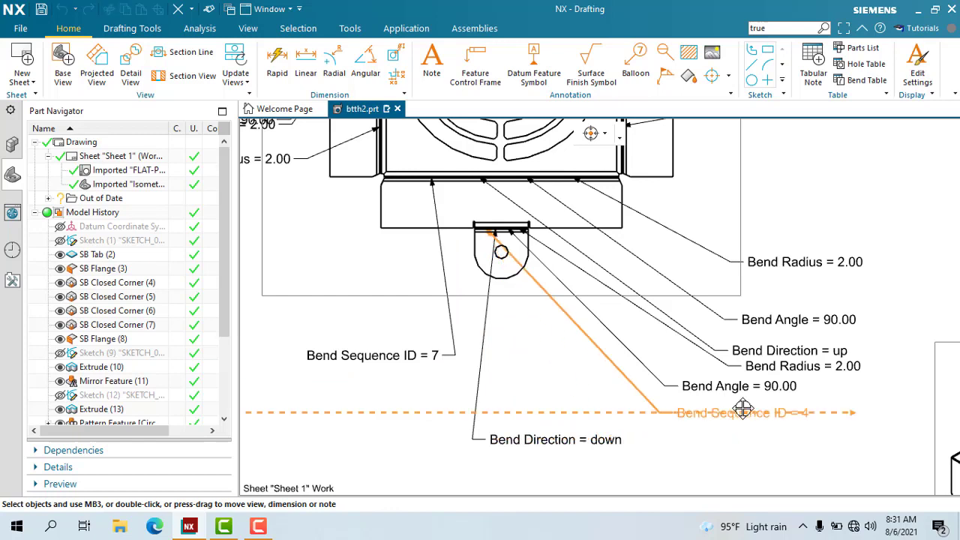
pyautogui.moveTo(552, 446)
pyautogui.mouseDown()
pyautogui.moveTo(728, 456)
pyautogui.moveTo(771, 448)
pyautogui.mouseUp()
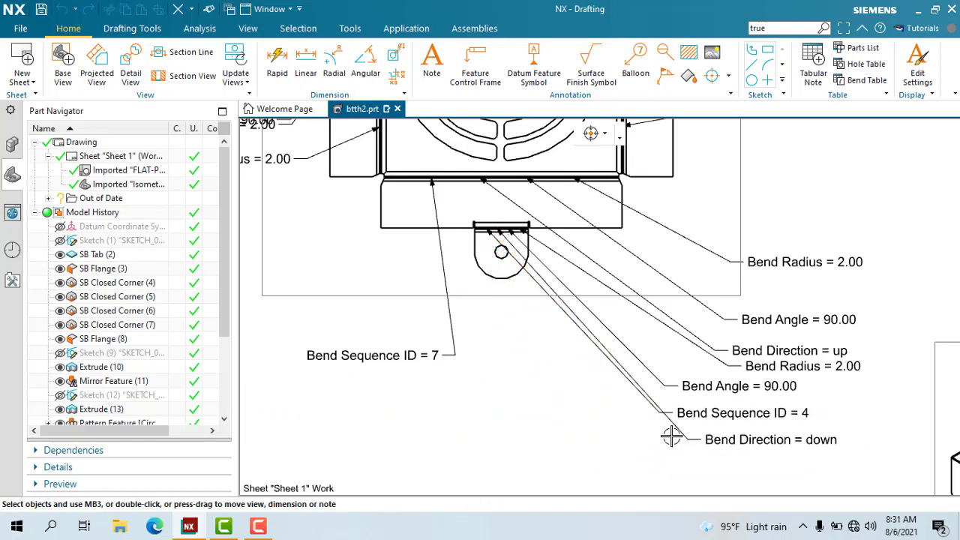
pyautogui.moveTo(400, 422)
pyautogui.mouseDown()
pyautogui.moveTo(604, 488)
pyautogui.moveTo(637, 465)
pyautogui.moveTo(684, 467)
pyautogui.mouseUp()
pyautogui.moveTo(718, 421)
pyautogui.mouseDown()
pyautogui.moveTo(733, 421)
pyautogui.moveTo(620, 446)
pyautogui.mouseUp()
# Lift Bend Sequence ID 5, Sequence ID 1 and Bend Direction = up clear of the left tab.
pyautogui.scroll(-1, 428, 442)
pyautogui.scroll(1, 434, 420)
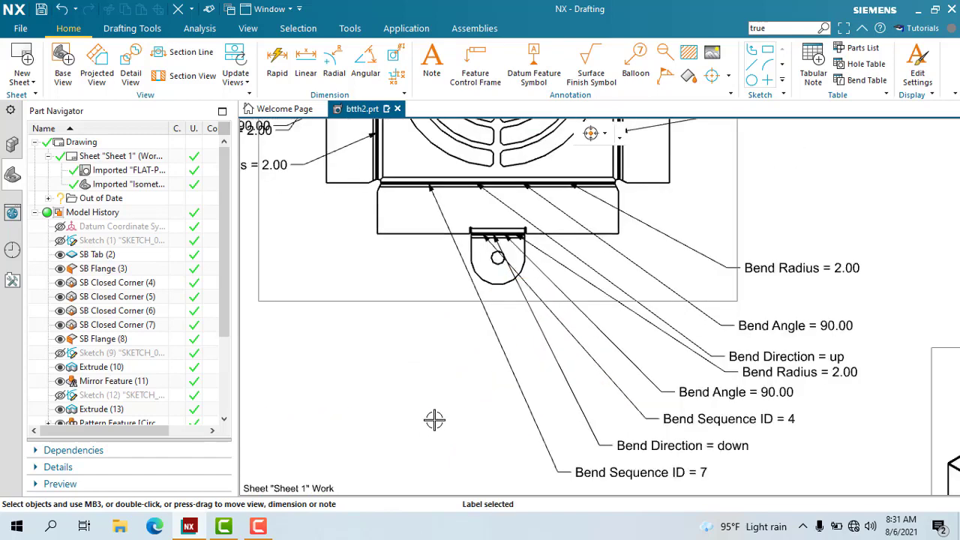
pyautogui.scroll(-1, 459, 394)
pyautogui.scroll(1, 466, 361)
pyautogui.scroll(-3, 447, 369)
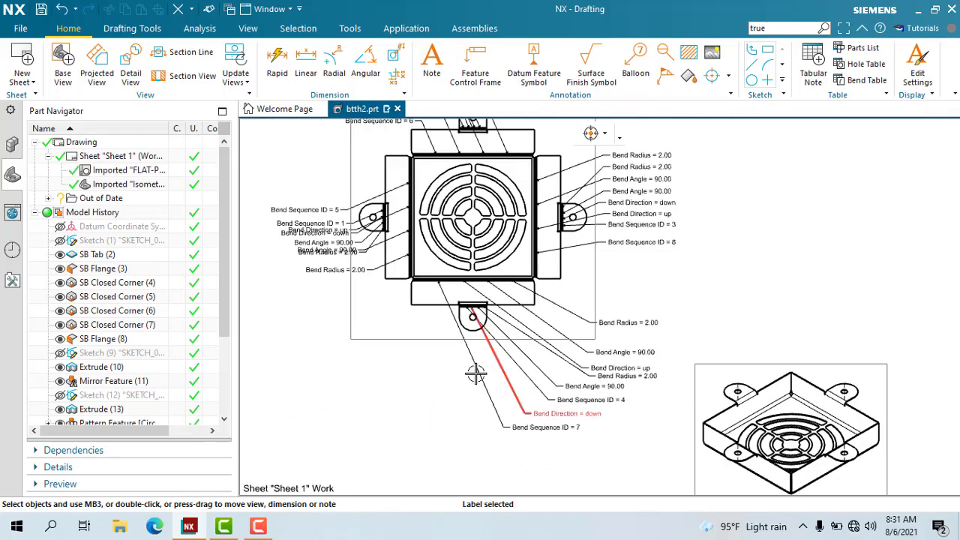
pyautogui.scroll(-2, 408, 266)
pyautogui.scroll(6, 504, 242)
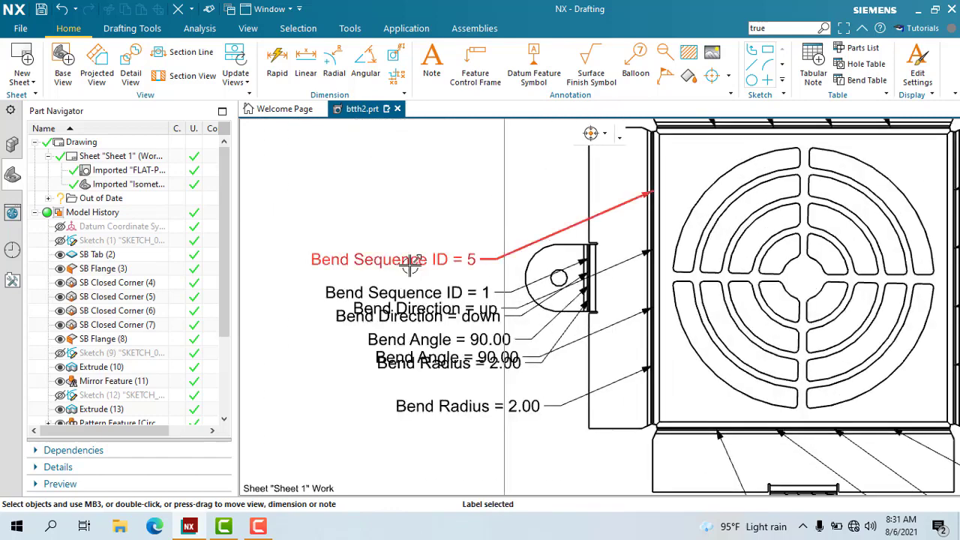
pyautogui.moveTo(411, 264); pyautogui.dragTo(437, 222)
pyautogui.moveTo(411, 293); pyautogui.dragTo(395, 270)
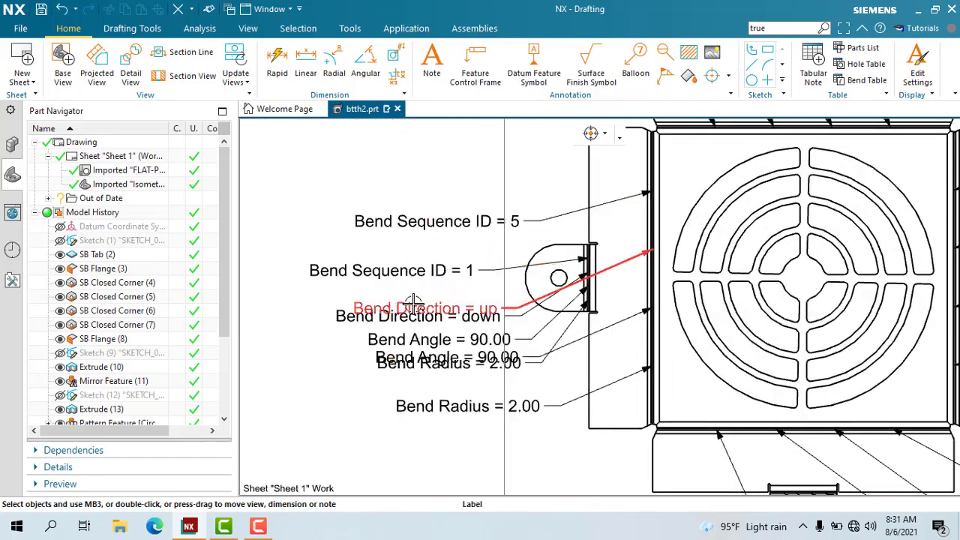
pyautogui.moveTo(424, 300)
pyautogui.mouseDown()
pyautogui.moveTo(377, 305)
pyautogui.moveTo(391, 282)
pyautogui.mouseUp()
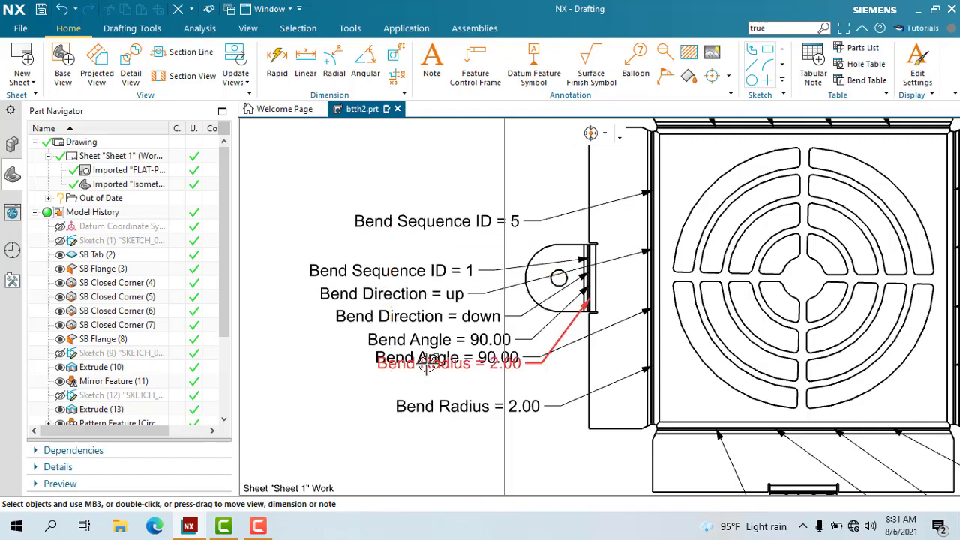
# Spread the two Bend Radius notes and the second Bend Angle note into separate rows.
pyautogui.moveTo(410, 382); pyautogui.dragTo(353, 409)
pyautogui.moveTo(429, 414); pyautogui.dragTo(391, 446)
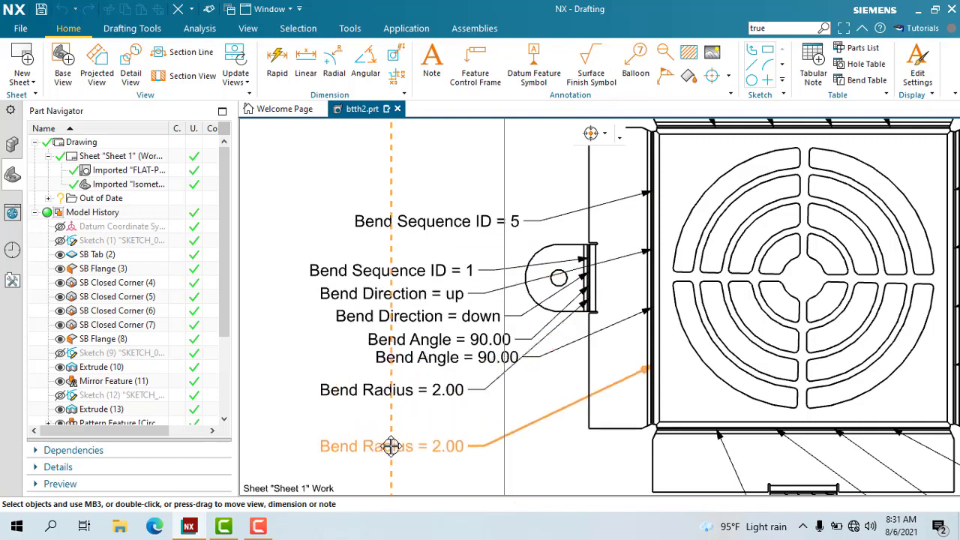
pyautogui.moveTo(379, 390); pyautogui.dragTo(380, 414)
pyautogui.moveTo(395, 358)
pyautogui.mouseDown()
pyautogui.moveTo(395, 373)
pyautogui.moveTo(389, 322)
pyautogui.moveTo(340, 303)
pyautogui.mouseUp()
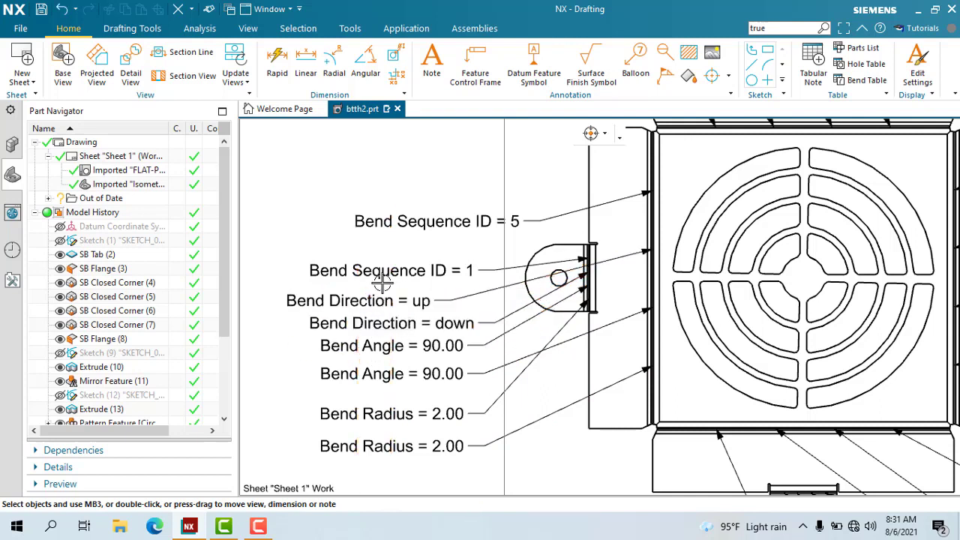
# Raise Bend Sequence ID 2 and place Bend Radius = 2.00 at the top right of the stack.
pyautogui.scroll(-3, 383, 266)
pyautogui.scroll(-1, 603, 270)
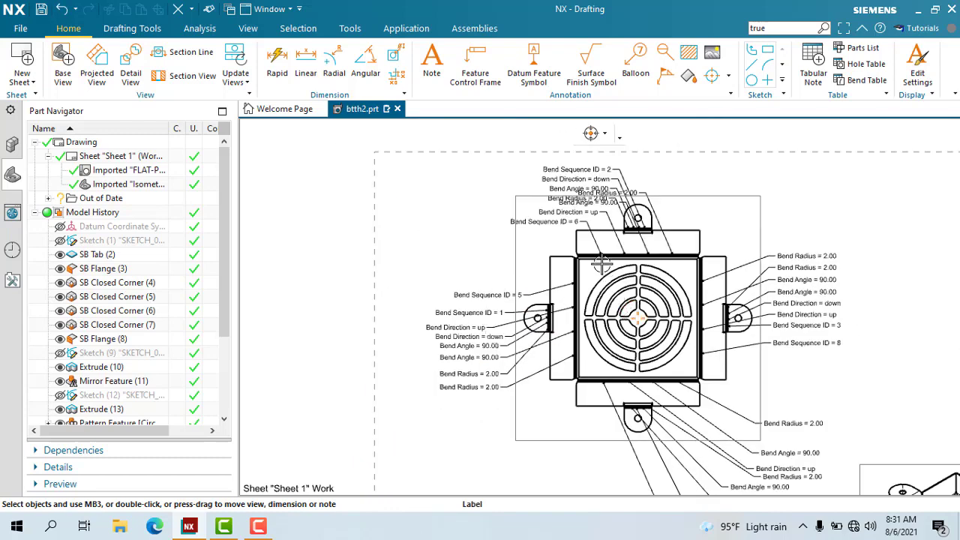
pyautogui.scroll(4, 546, 227)
pyautogui.scroll(-3, 546, 226)
pyautogui.scroll(3, 577, 285)
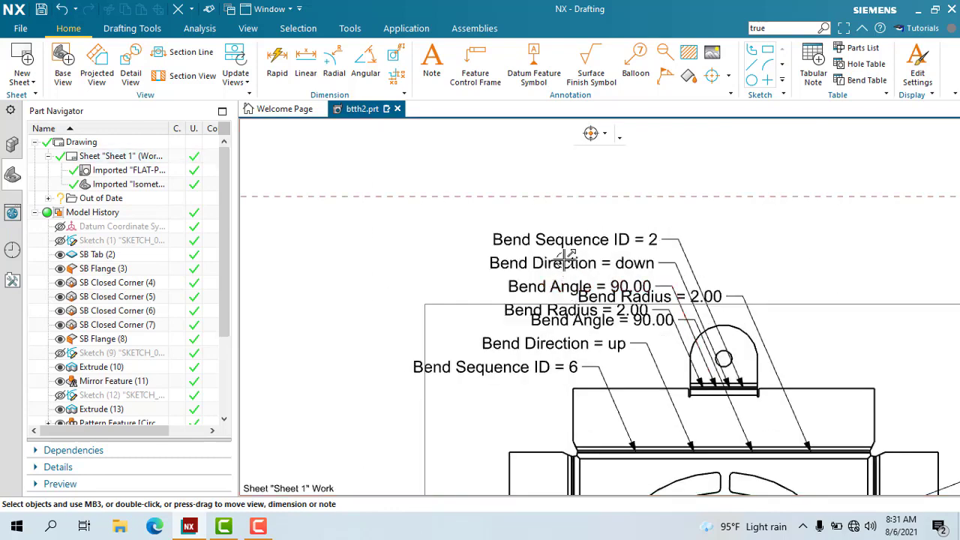
pyautogui.moveTo(574, 240); pyautogui.dragTo(588, 221)
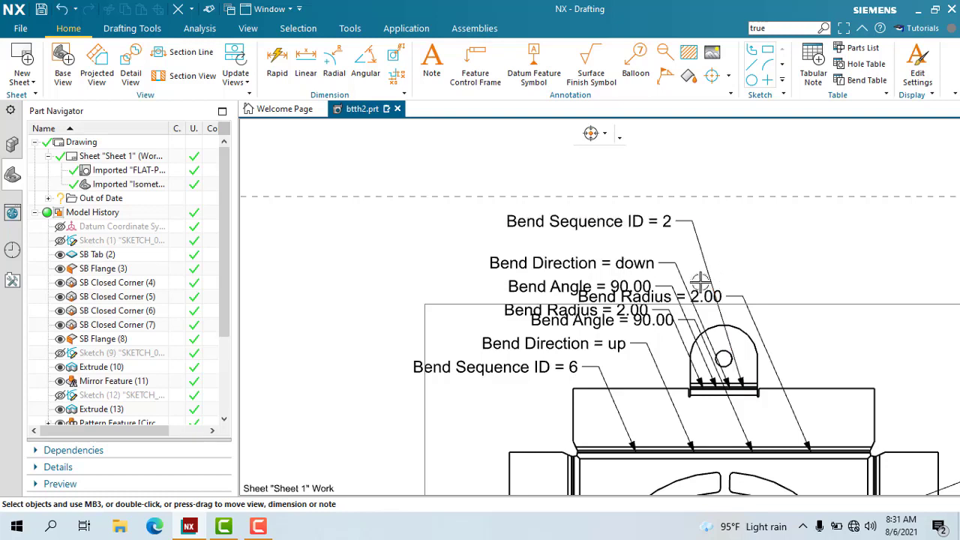
pyautogui.moveTo(702, 292); pyautogui.dragTo(703, 235)
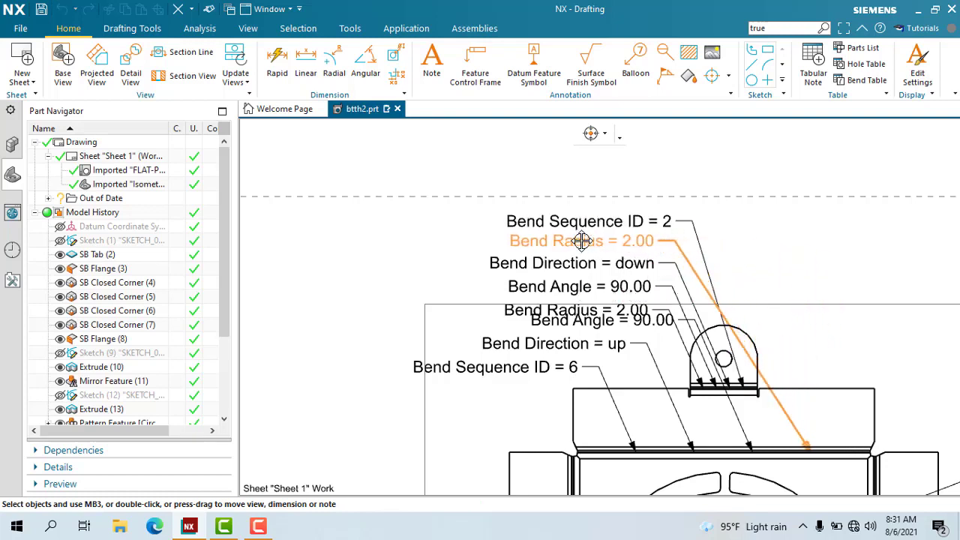
pyautogui.moveTo(703, 236)
pyautogui.mouseDown()
pyautogui.moveTo(625, 191)
pyautogui.moveTo(617, 233)
pyautogui.mouseUp()
pyautogui.moveTo(614, 193); pyautogui.dragTo(639, 216)
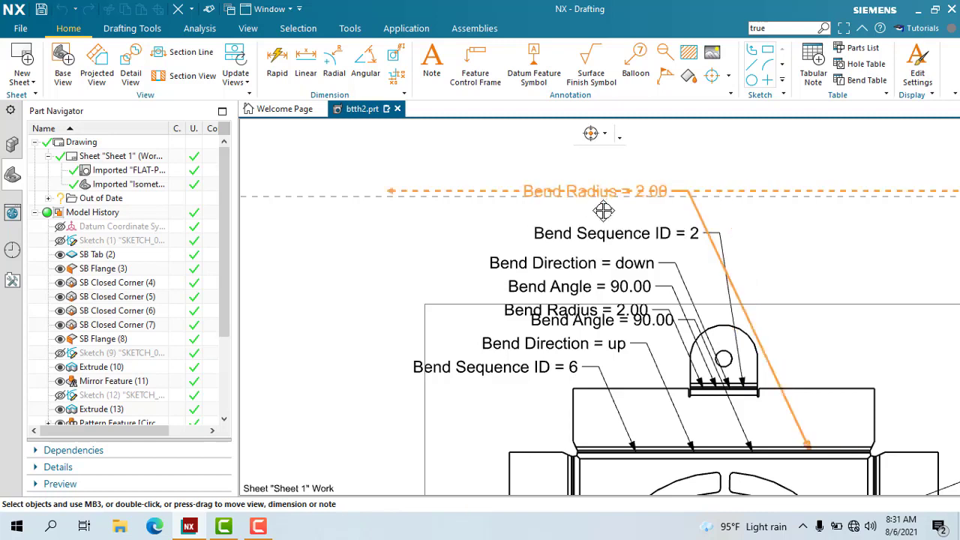
# Move the Bend Direction, second Bend Radius, Bend Angle and Sequence ID 6 notes apart, leftward.
pyautogui.moveTo(570, 263)
pyautogui.mouseDown()
pyautogui.moveTo(587, 258)
pyautogui.moveTo(520, 305)
pyautogui.mouseUp()
pyautogui.moveTo(592, 320); pyautogui.dragTo(498, 319)
pyautogui.moveTo(506, 362); pyautogui.dragTo(479, 377)
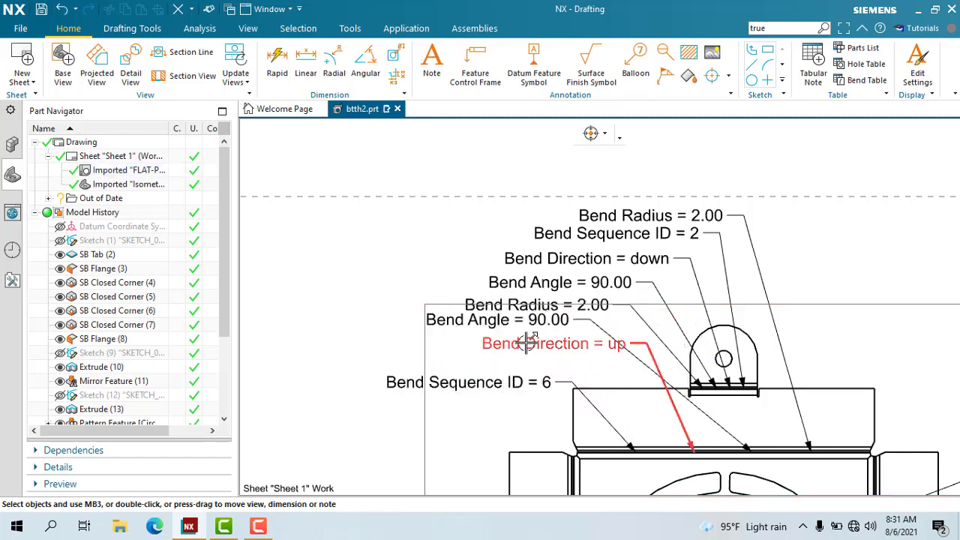
pyautogui.moveTo(554, 343)
pyautogui.mouseDown()
pyautogui.moveTo(447, 347)
pyautogui.moveTo(319, 321)
pyautogui.mouseUp()
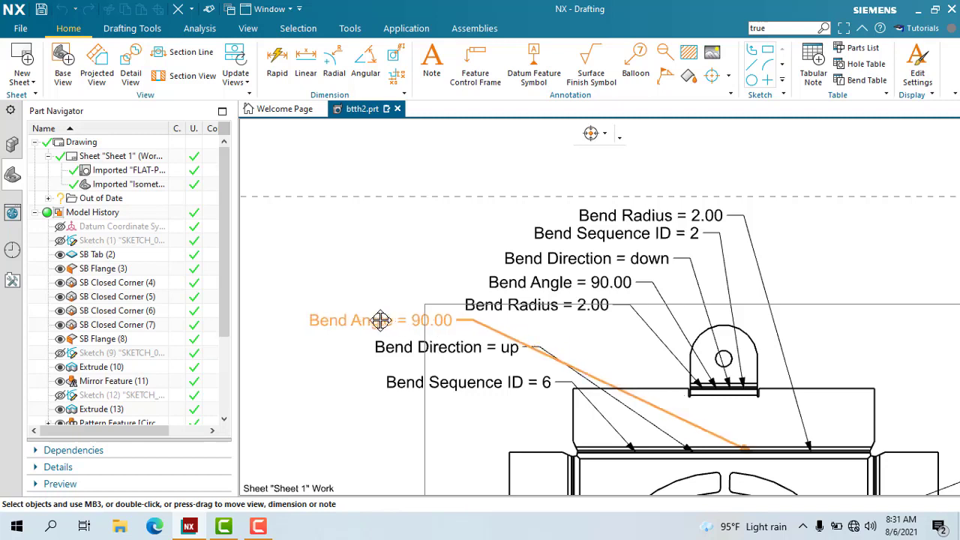
pyautogui.moveTo(538, 305)
pyautogui.mouseDown()
pyautogui.moveTo(560, 302)
pyautogui.moveTo(446, 300)
pyautogui.mouseUp()
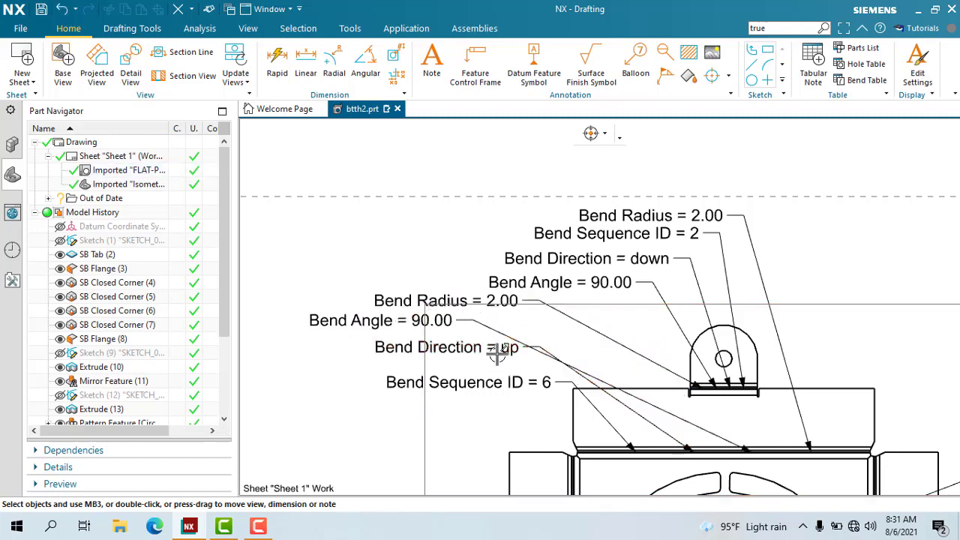
pyautogui.moveTo(432, 357); pyautogui.dragTo(313, 396)
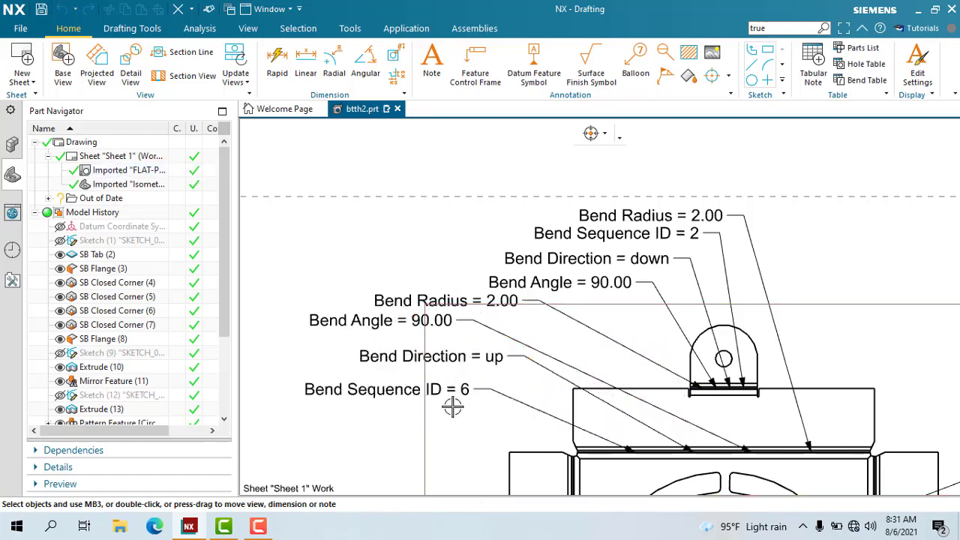
# Move the flat pattern view down and right, closer to the isometric view.
pyautogui.scroll(-3, 450, 375)
pyautogui.scroll(1, 443, 390)
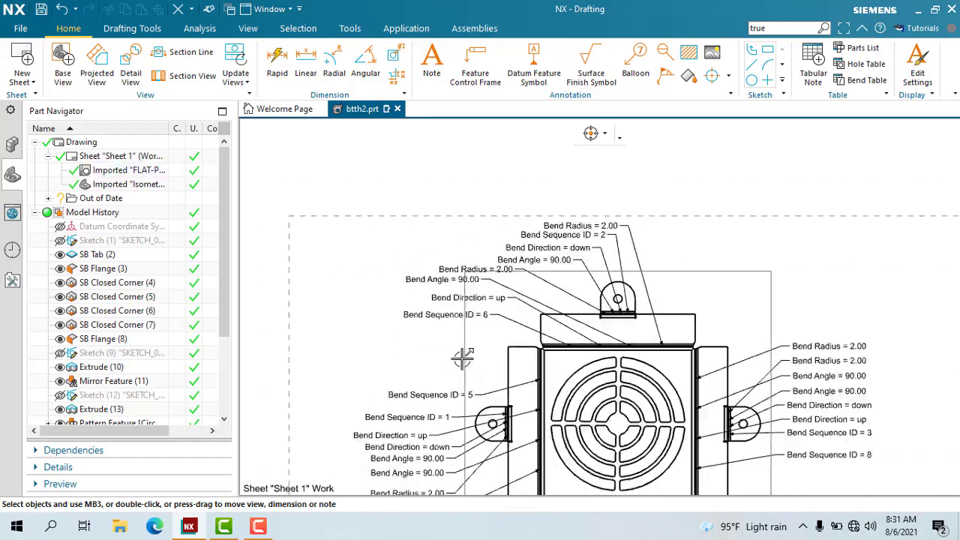
pyautogui.scroll(-3, 510, 279)
pyautogui.scroll(5, 512, 279)
pyautogui.moveTo(407, 407); pyautogui.dragTo(419, 434)
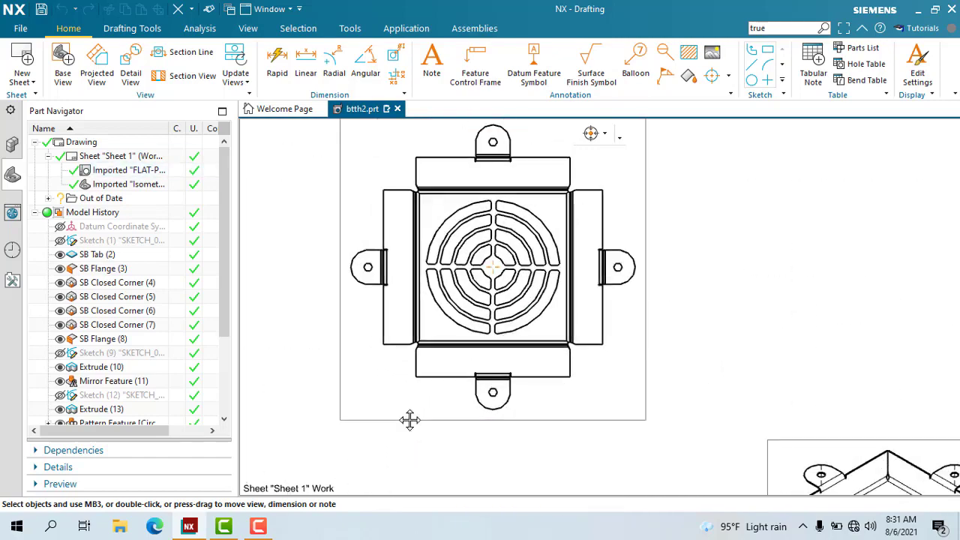
# Zoom over the sheet to review the stacked bend notes, then bring up the Assemblies commands.
pyautogui.scroll(-3, 432, 401)
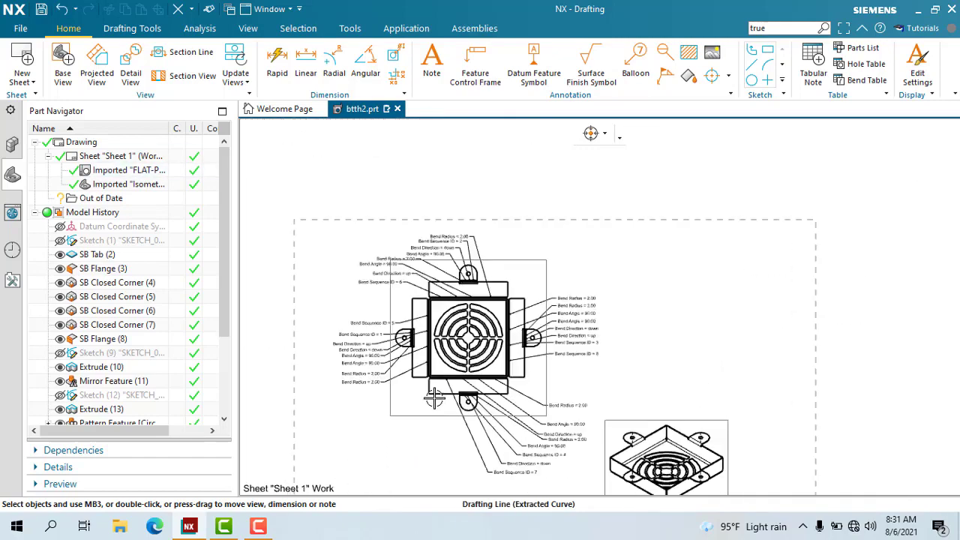
pyautogui.scroll(1, 433, 405)
pyautogui.scroll(-1, 488, 405)
pyautogui.scroll(1, 607, 406)
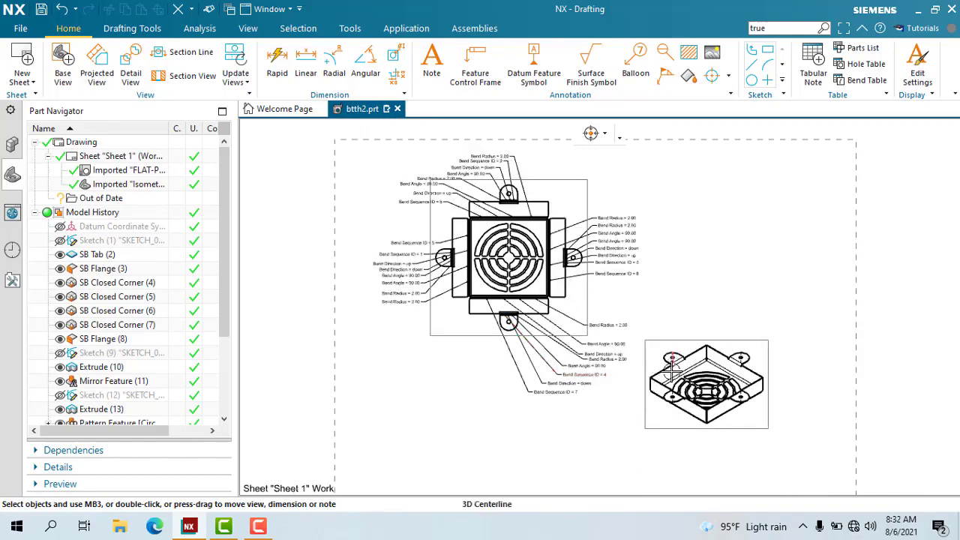
pyautogui.scroll(-1, 616, 387)
pyautogui.scroll(2, 643, 333)
pyautogui.scroll(-1, 649, 375)
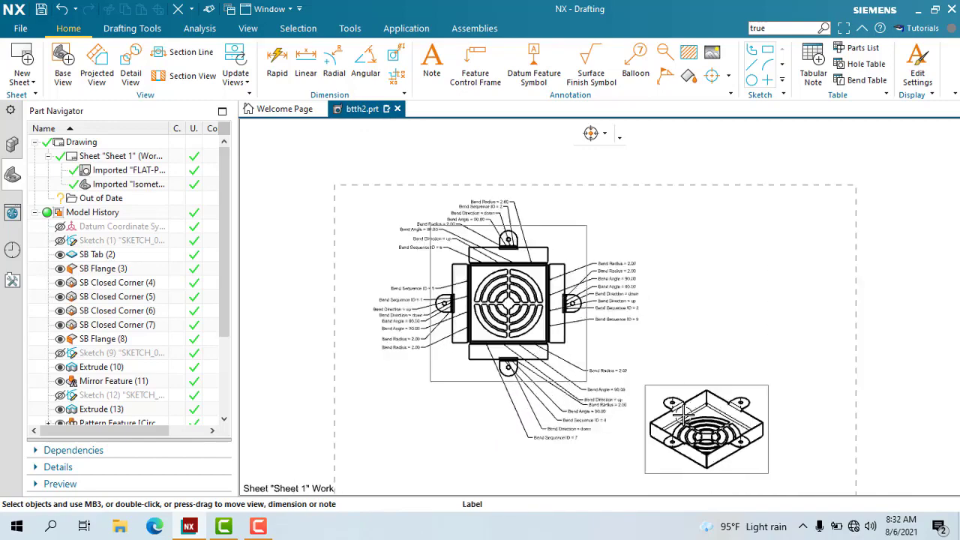
pyautogui.scroll(1, 660, 450)
pyautogui.scroll(-1, 634, 454)
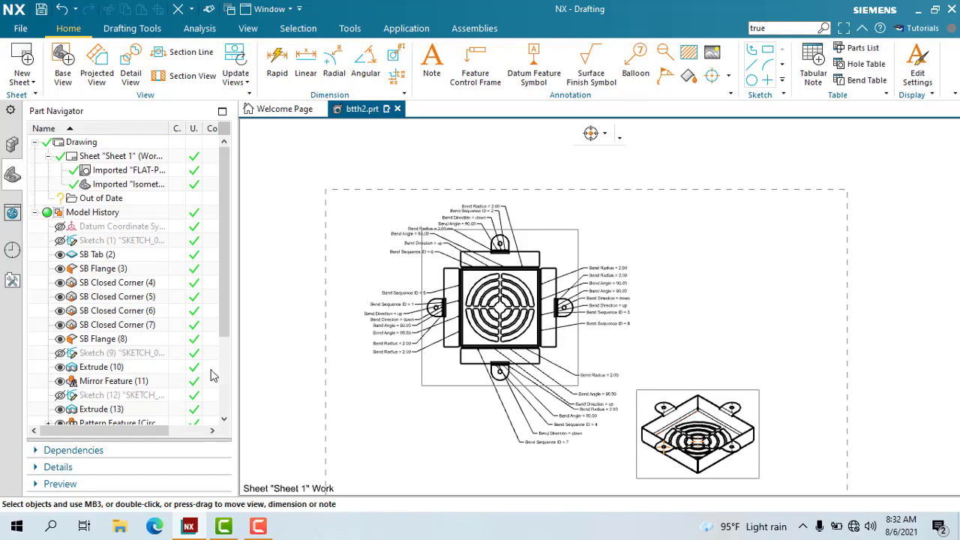
pyautogui.scroll(1, 518, 431)
pyautogui.scroll(-1, 532, 413)
pyautogui.scroll(1, 600, 392)
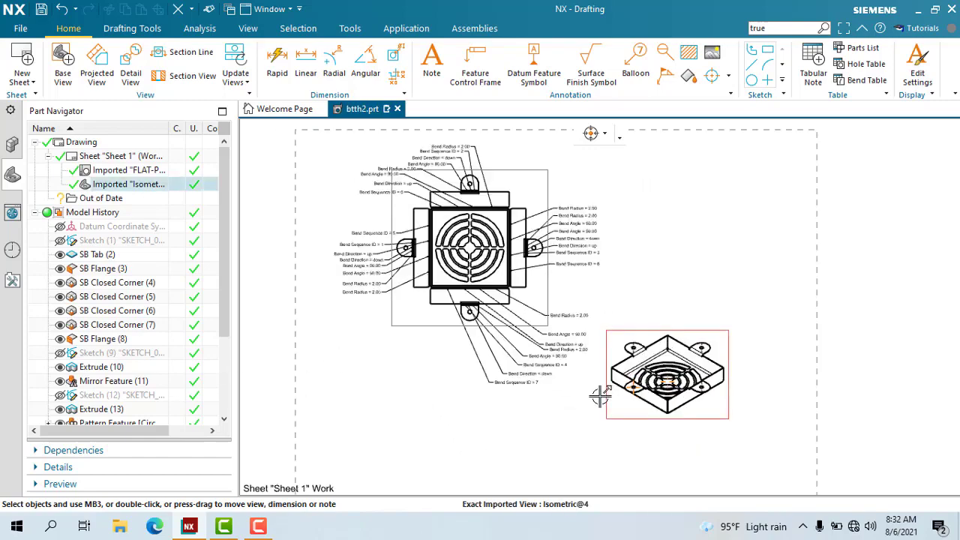
pyautogui.scroll(-2, 608, 413)
pyautogui.scroll(3, 622, 411)
pyautogui.scroll(3, 646, 409)
pyautogui.scroll(-2, 668, 407)
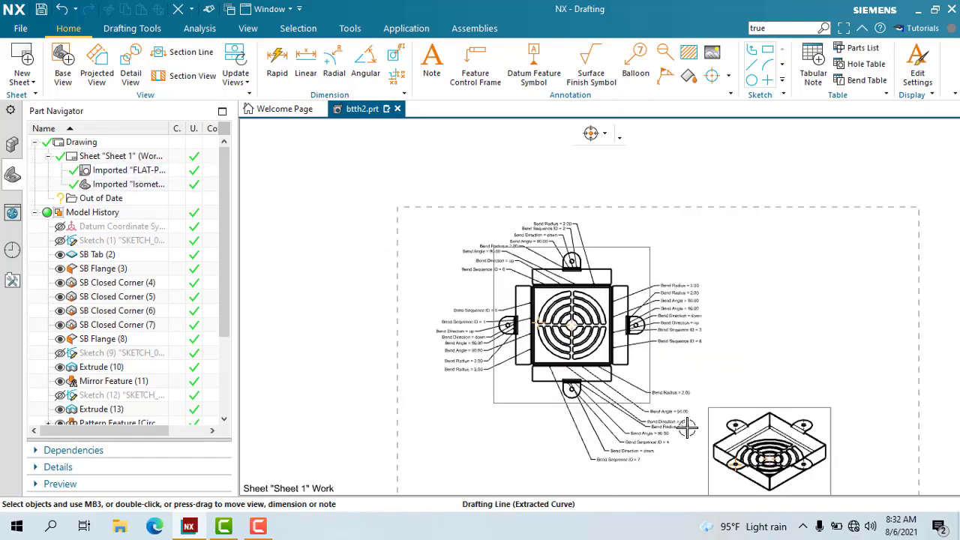
pyautogui.scroll(-2, 678, 405)
pyautogui.scroll(4, 697, 407)
pyautogui.scroll(-3, 720, 410)
pyautogui.scroll(2, 743, 412)
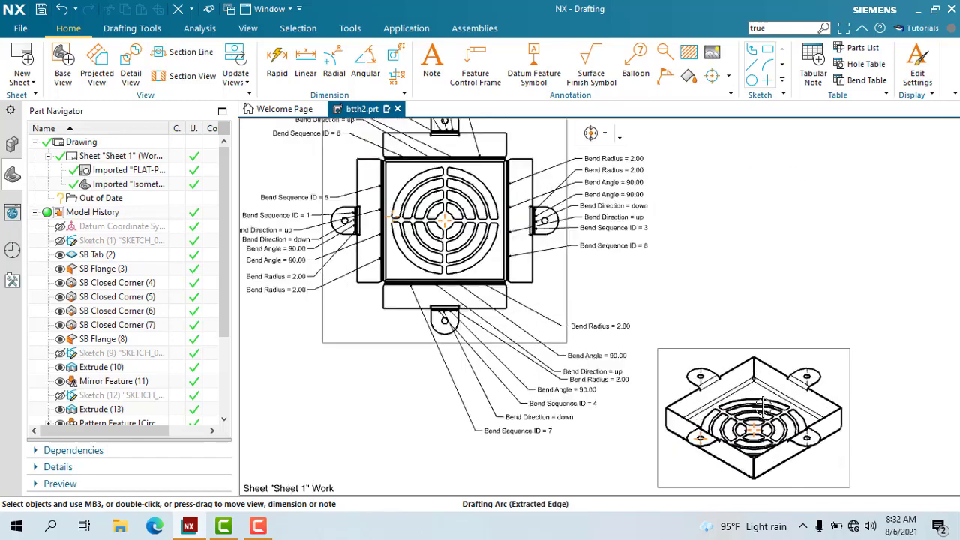
pyautogui.scroll(-2, 763, 415)
pyautogui.scroll(1, 765, 414)
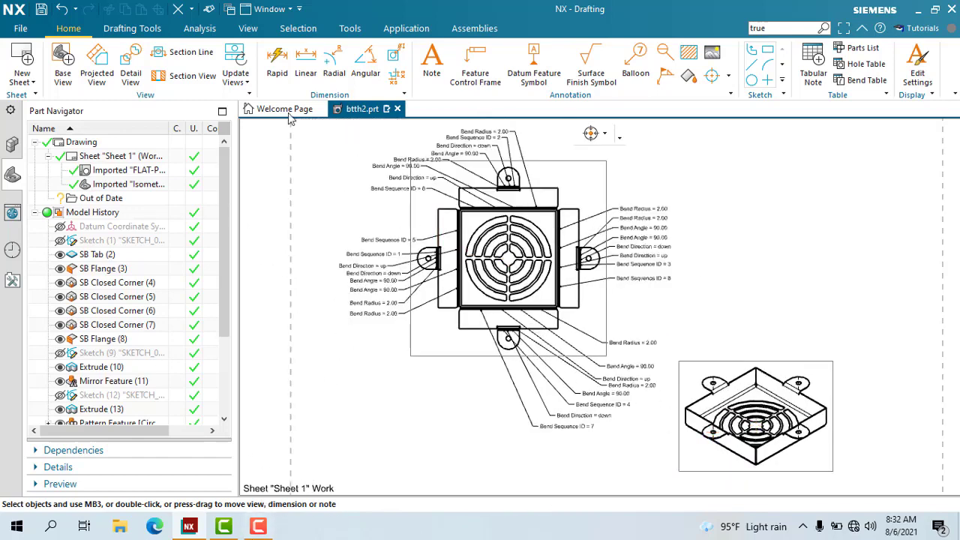
pyautogui.click(474, 29)
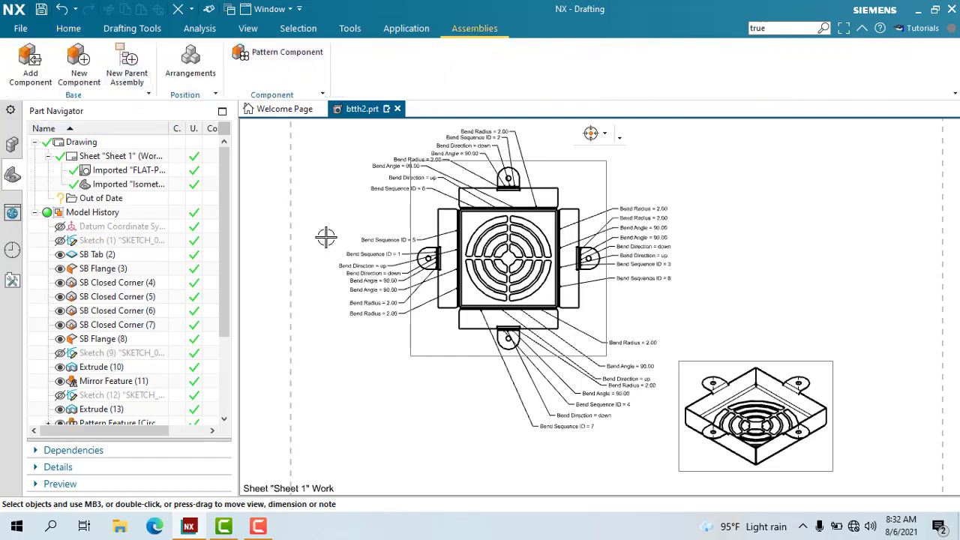